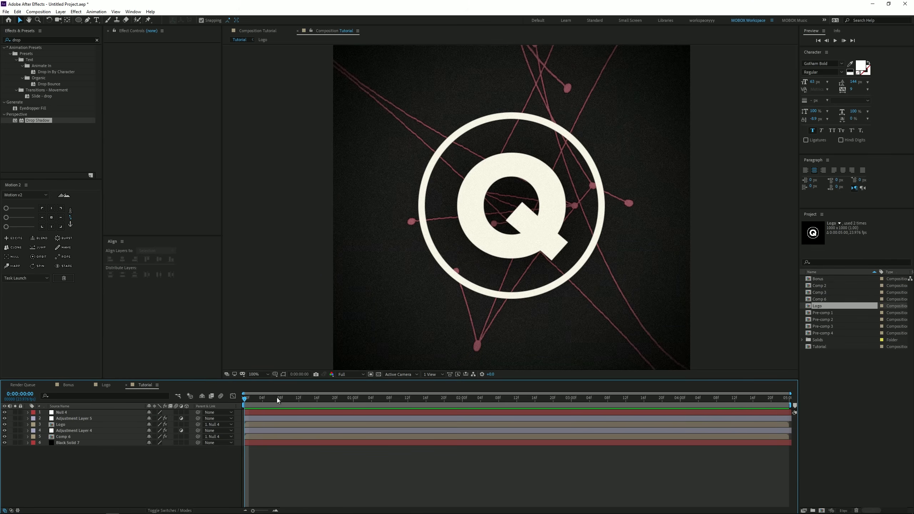
Create a new 1000 x 1000 px composition at 23.976 fps, accepting the default name and settings
drag(277, 400, 517, 428)
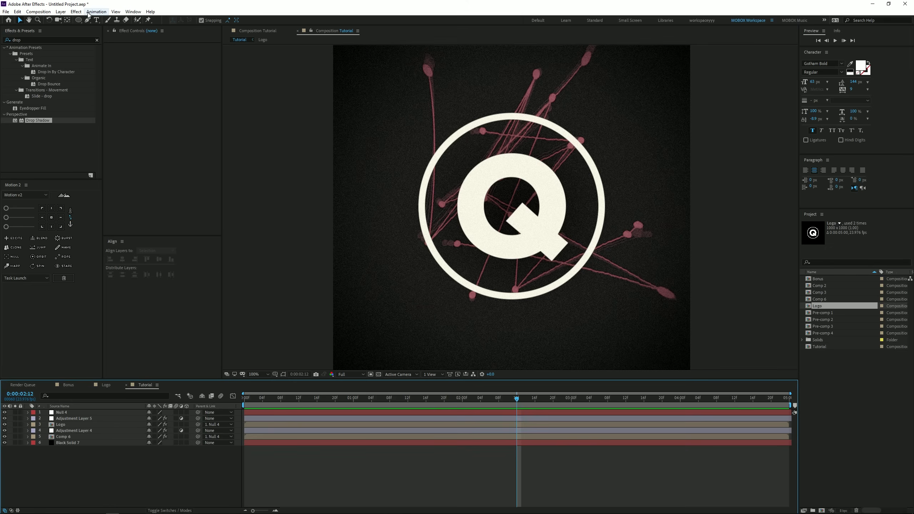
click(38, 12)
click(54, 19)
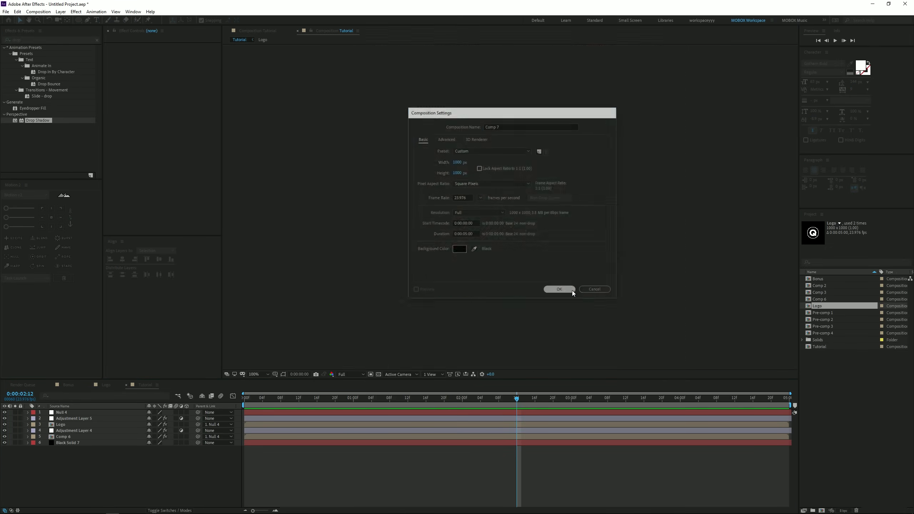
click(572, 290)
Draw a small white circle with the Ellipse tool and move it to the centre of the composition
click(78, 20)
drag(459, 179, 476, 196)
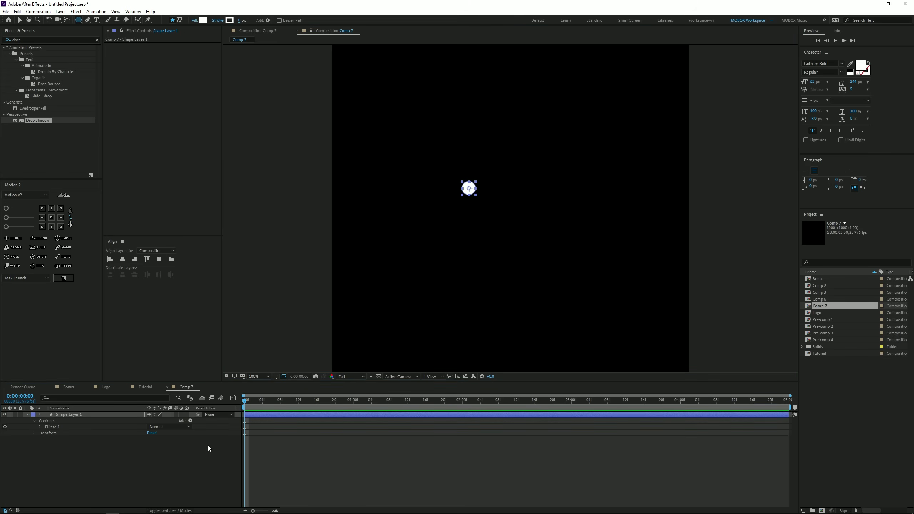
click(209, 448)
click(20, 20)
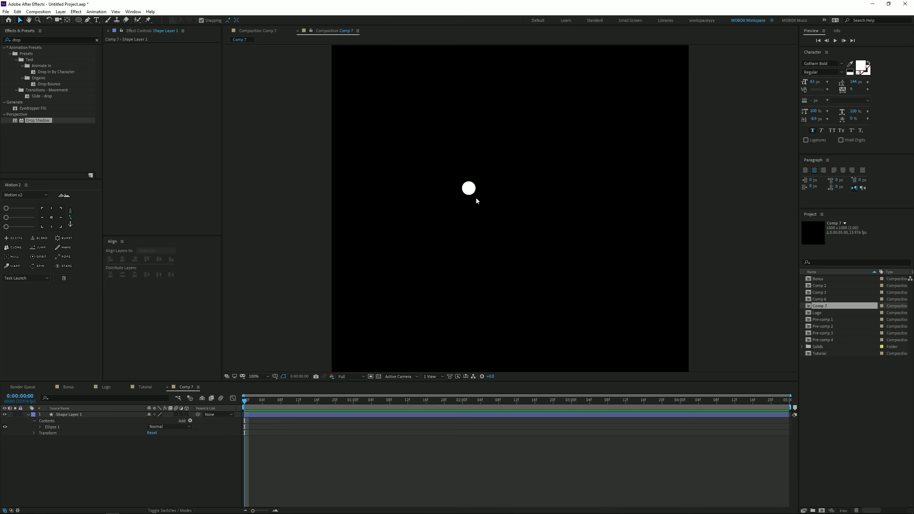
click(470, 189)
drag(470, 189, 510, 209)
Set the circle layer's scale to 50%
key(s)
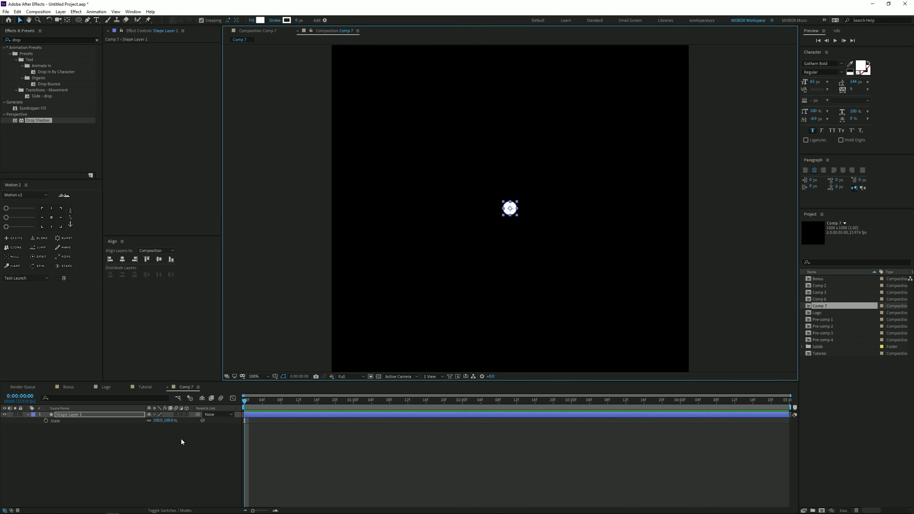
click(169, 421)
text(50)
key(Return)
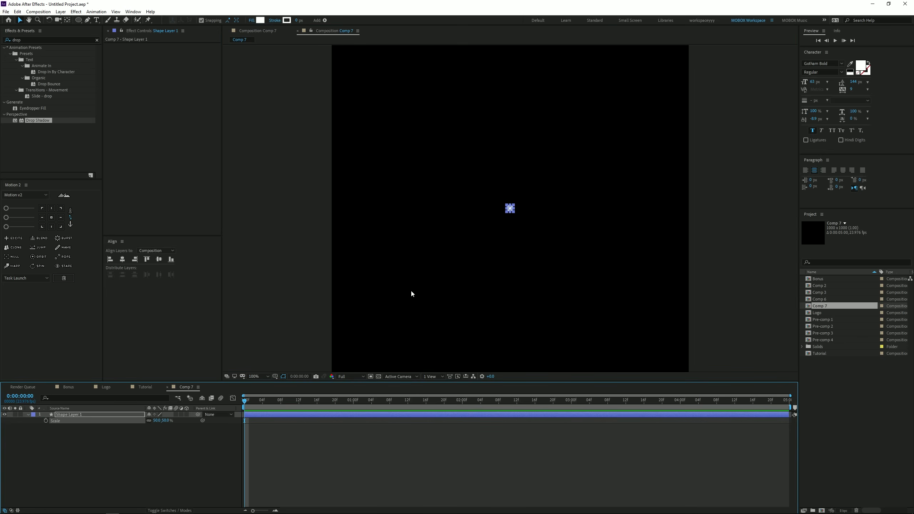
scroll(435, 280, down, 1)
click(689, 224)
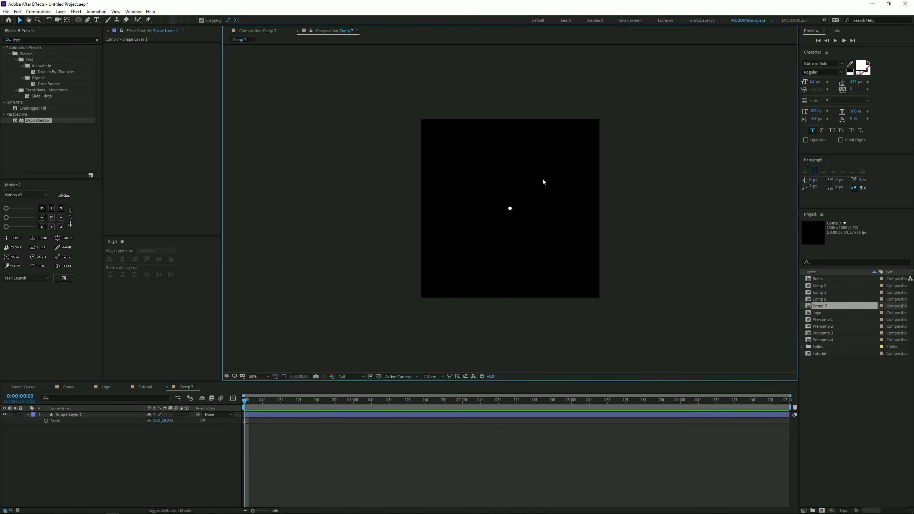
scroll(529, 201, up, 1)
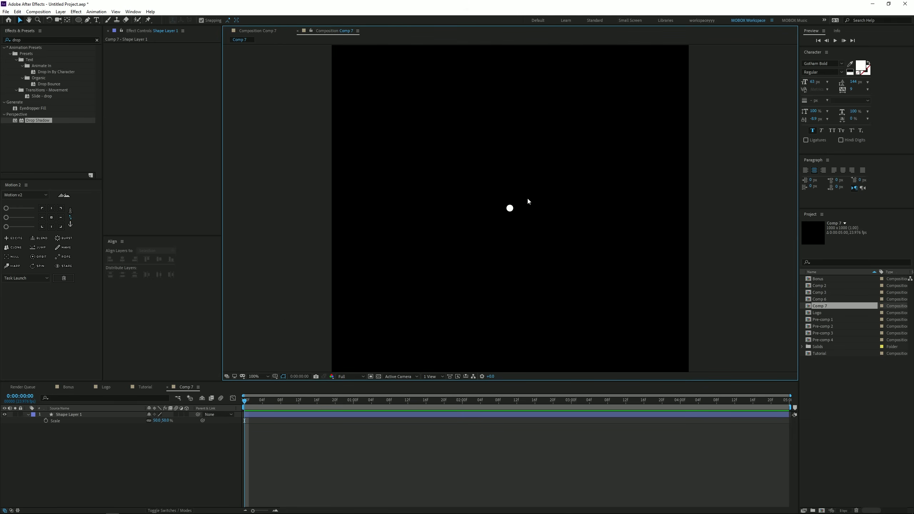
Add a null object layer to the composition
click(60, 12)
mouse_move(62, 21)
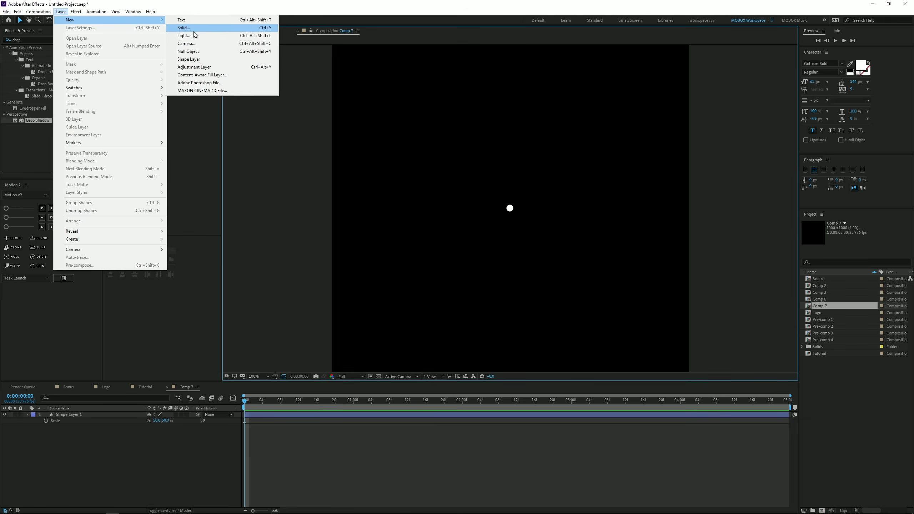
click(189, 51)
Find the Slider Control effect and apply it four times to the null layer
click(31, 39)
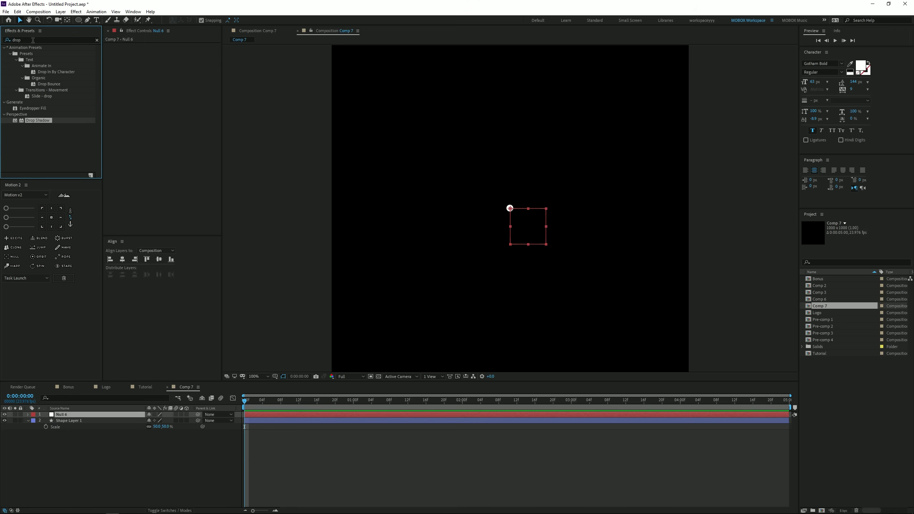
text(slider)
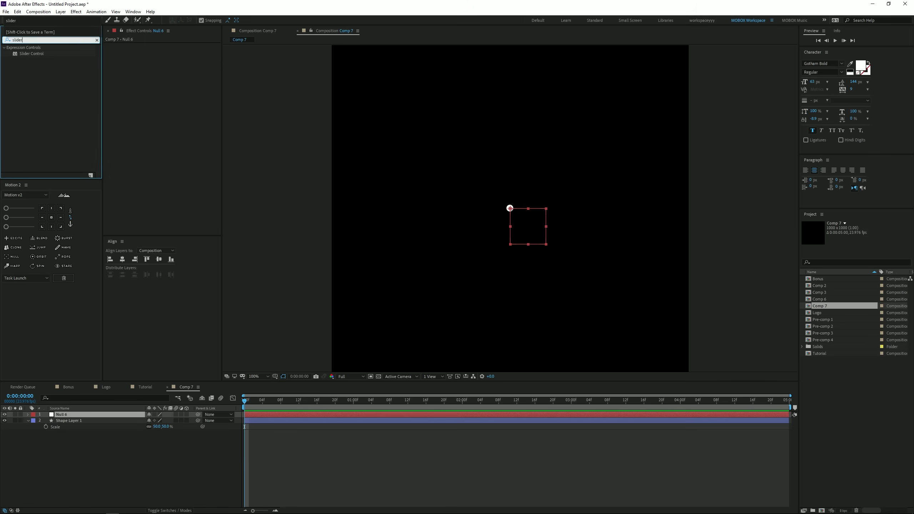
key(Return)
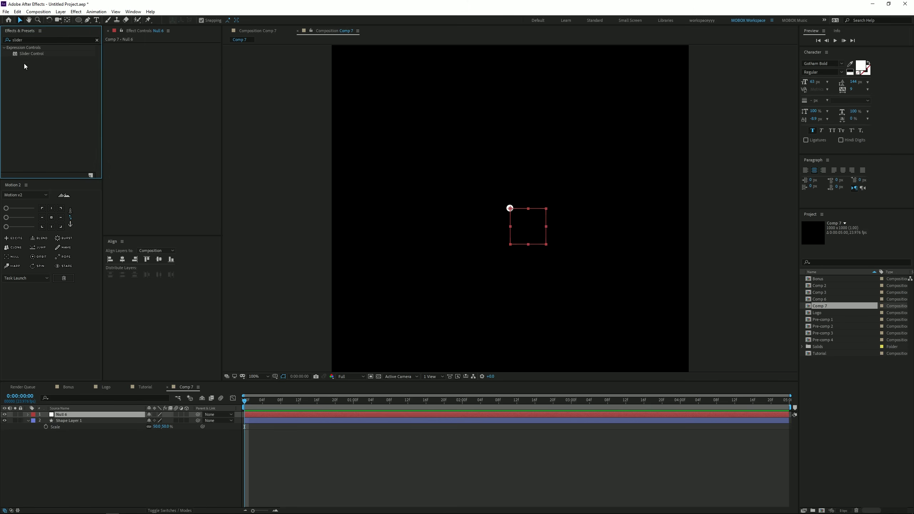
drag(39, 54, 148, 78)
click(39, 53)
drag(42, 54, 112, 77)
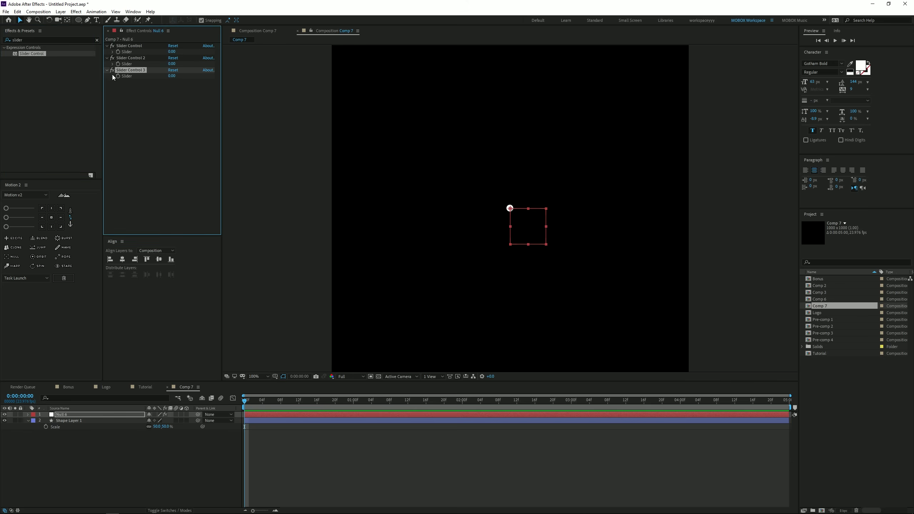
drag(37, 56, 137, 173)
click(75, 458)
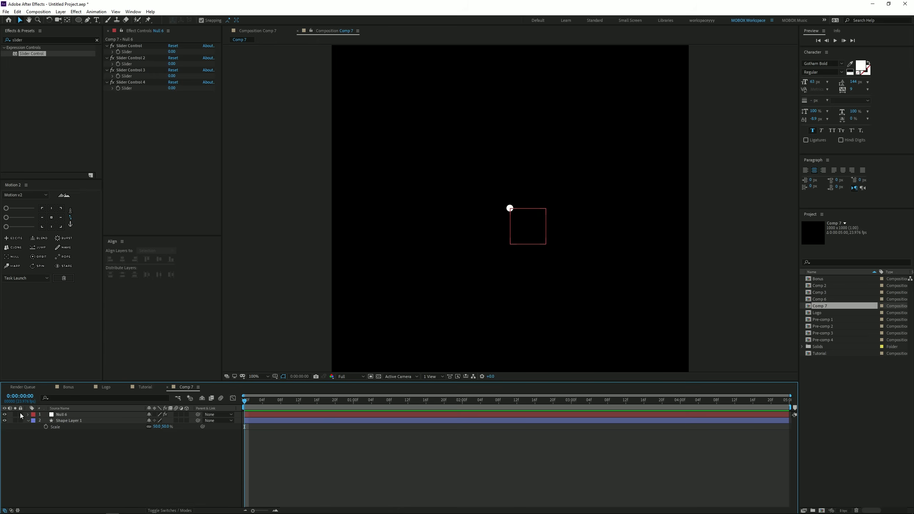
Rename the null's four slider controls to Freq, Amp, Time and Index
click(28, 415)
click(34, 421)
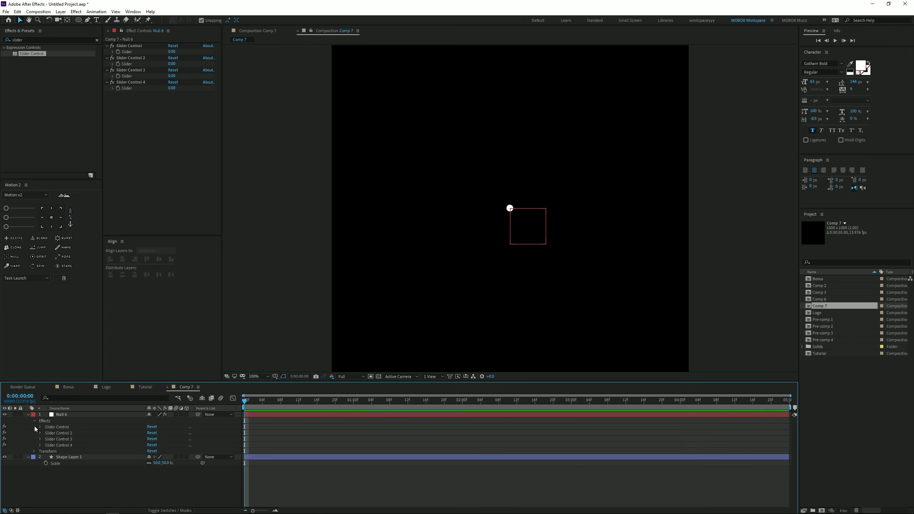
right_click(52, 427)
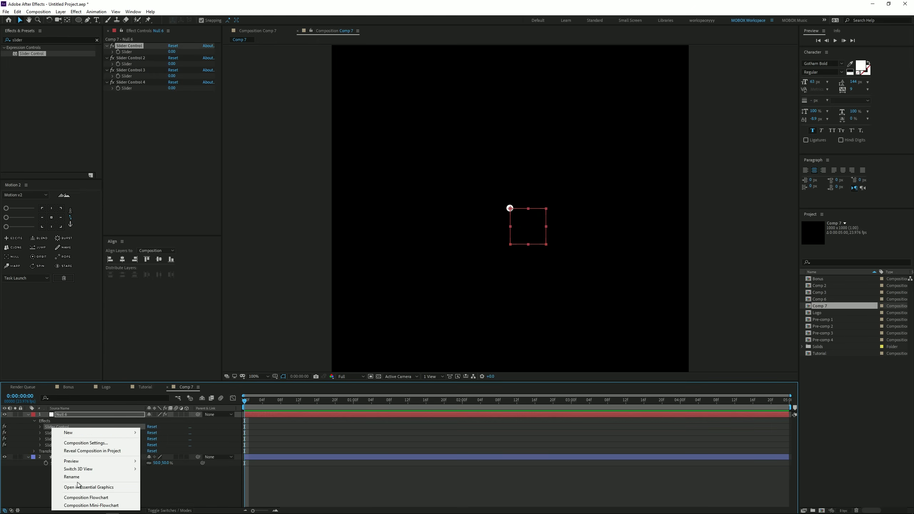
click(79, 477)
text(Freq)
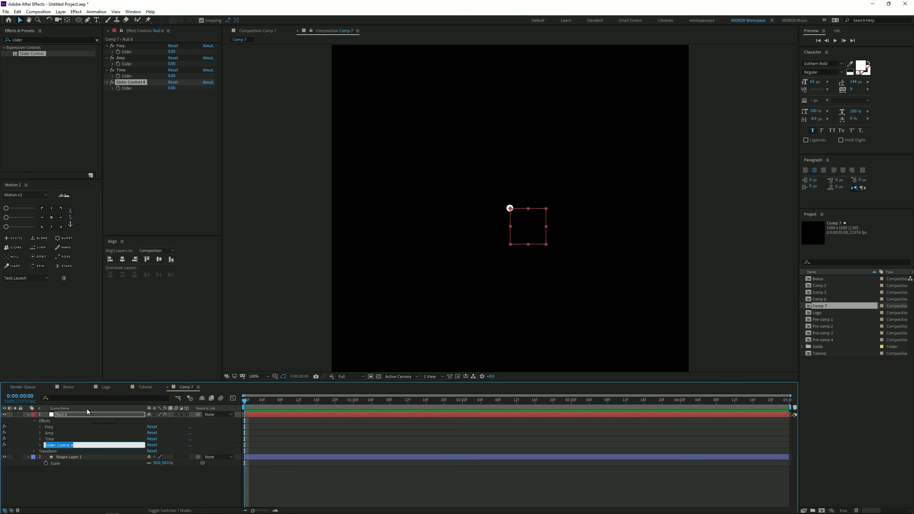
text(Inde)
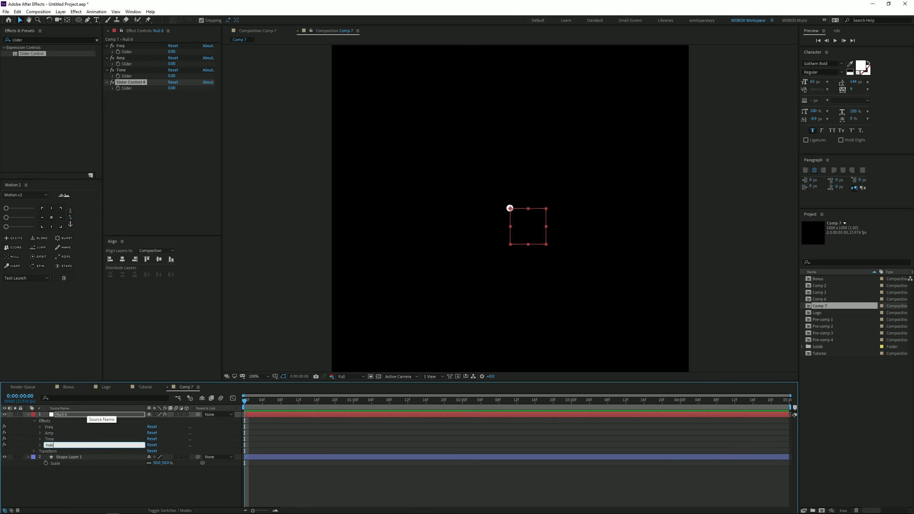
text(x)
key(Return)
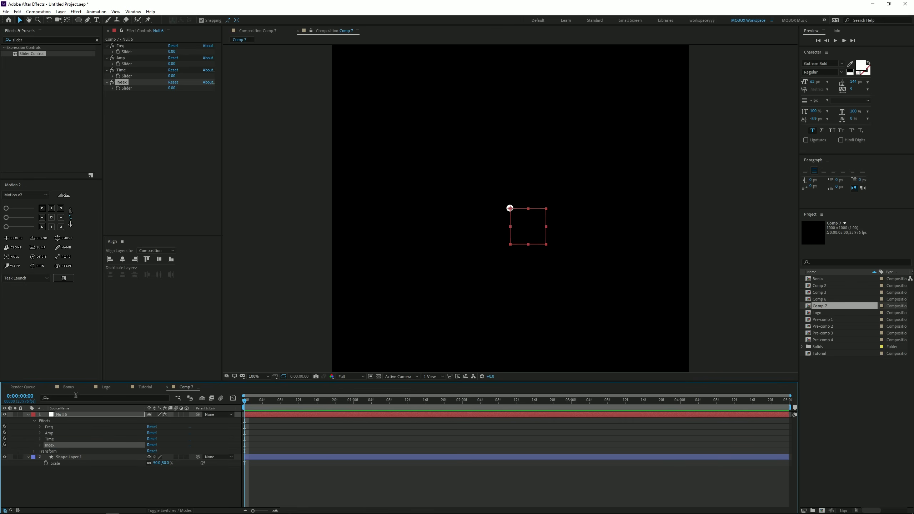
Enable an expression on the circle layer's Position property and enlarge the expression editing area
drag(83, 382, 96, 321)
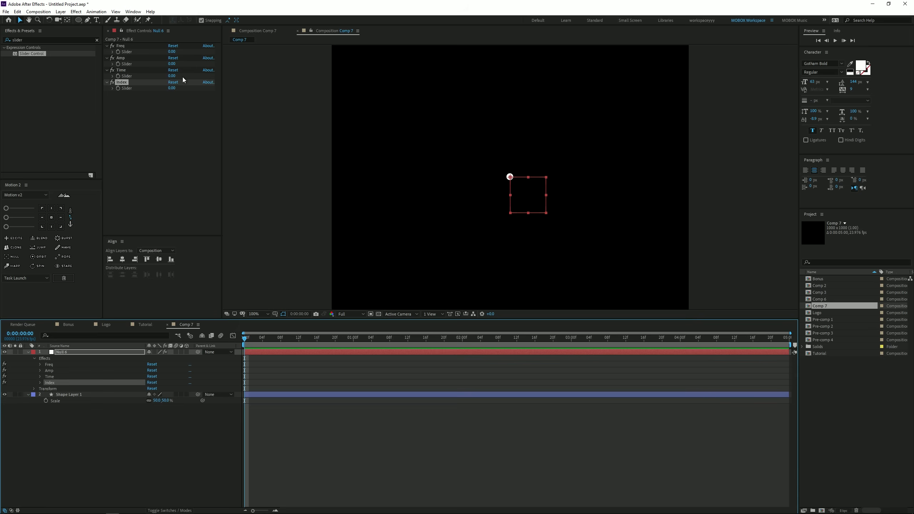
click(149, 450)
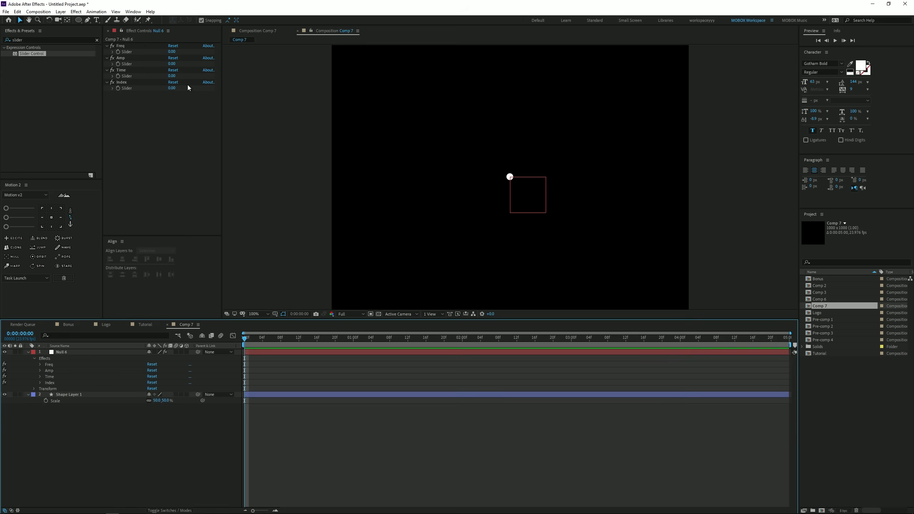
click(77, 396)
key(p)
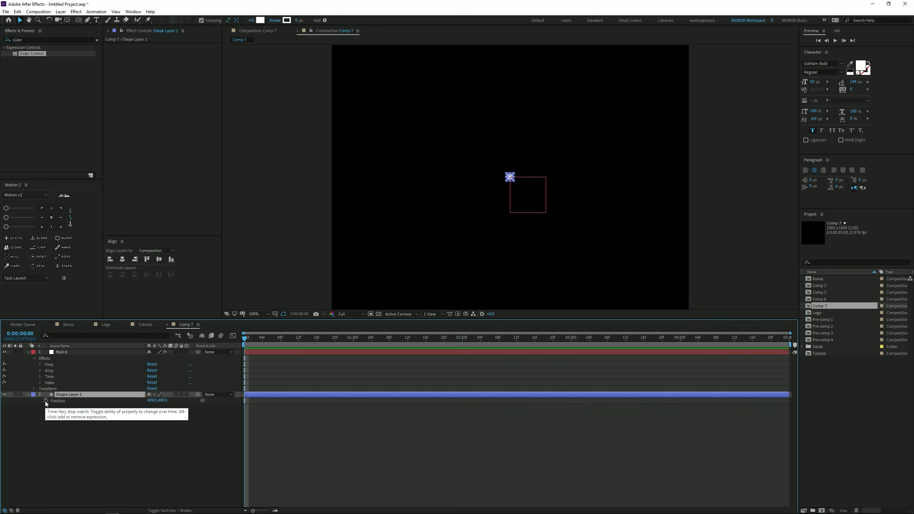
alt+click(44, 400)
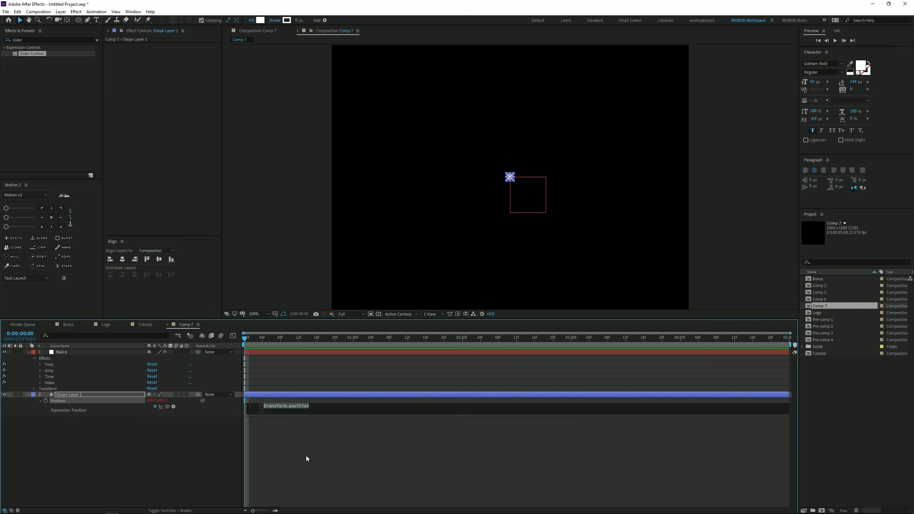
double_click(332, 415)
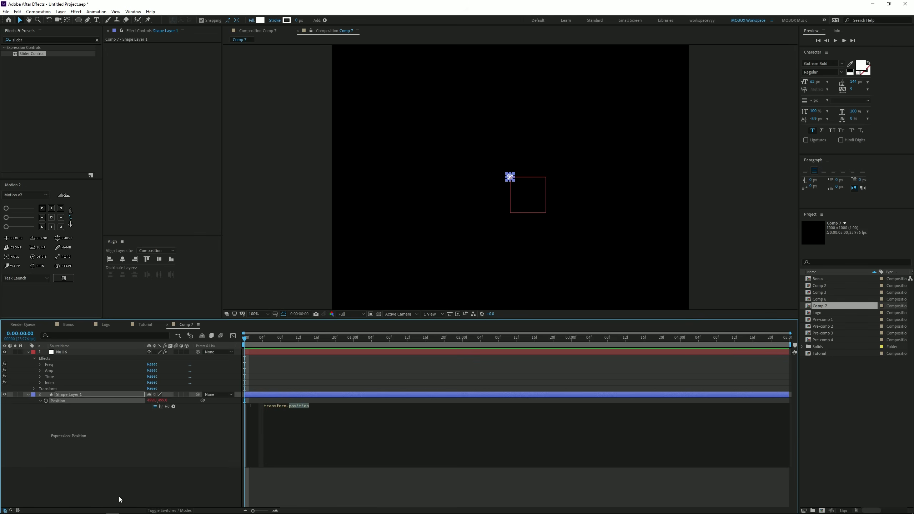
Expand the Freq, Amp, Time and Index effects to expose their sliders and enlarge the timeline area
click(39, 365)
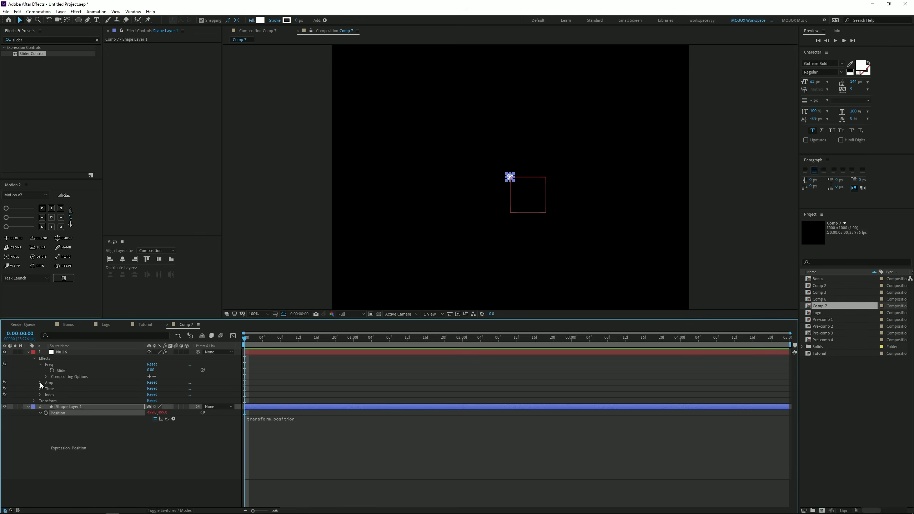
click(40, 383)
click(41, 401)
click(40, 419)
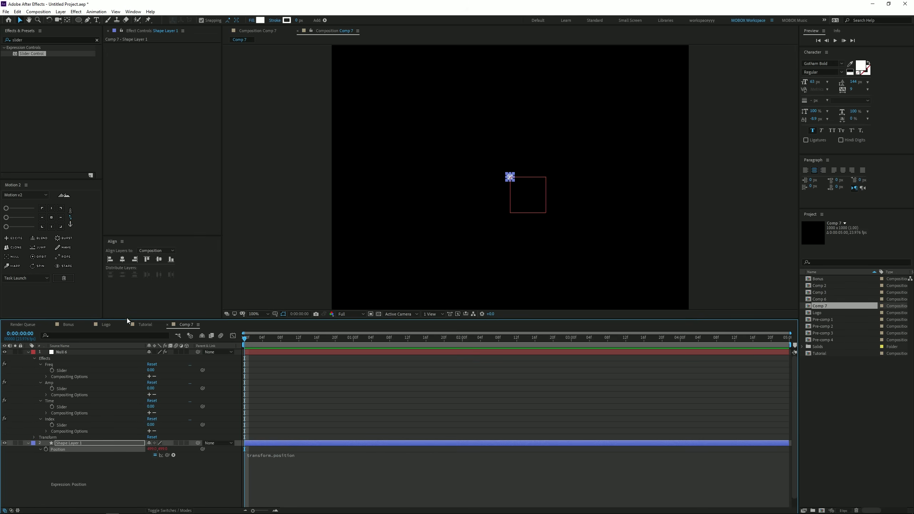
drag(127, 319, 145, 270)
Replace the Position expression with variables f and a, linked to the Freq and Amp sliders
click(299, 405)
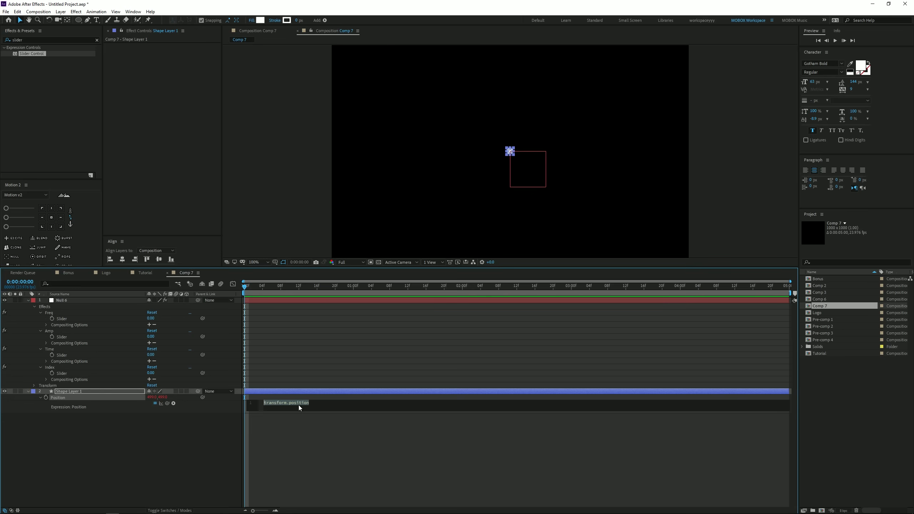
text(f =)
drag(167, 403, 66, 321)
text(;)
key(Return)
text(a =)
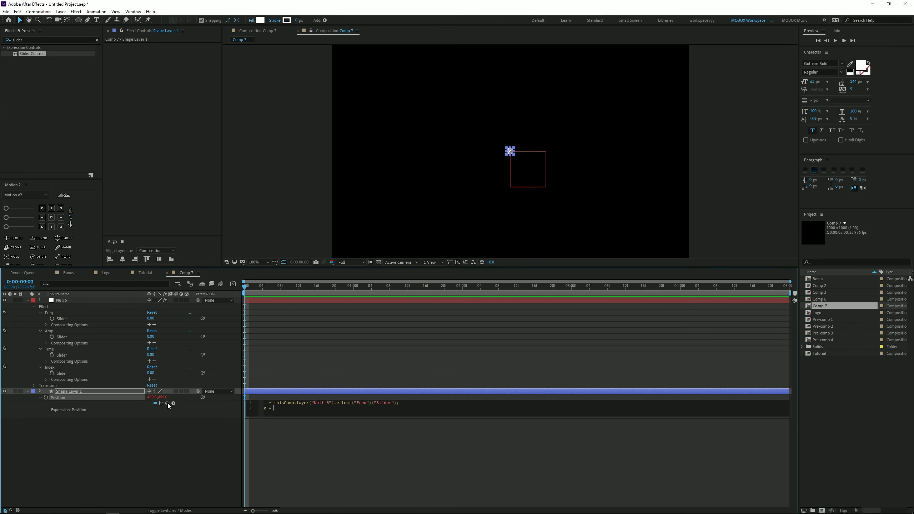
drag(167, 403, 60, 340)
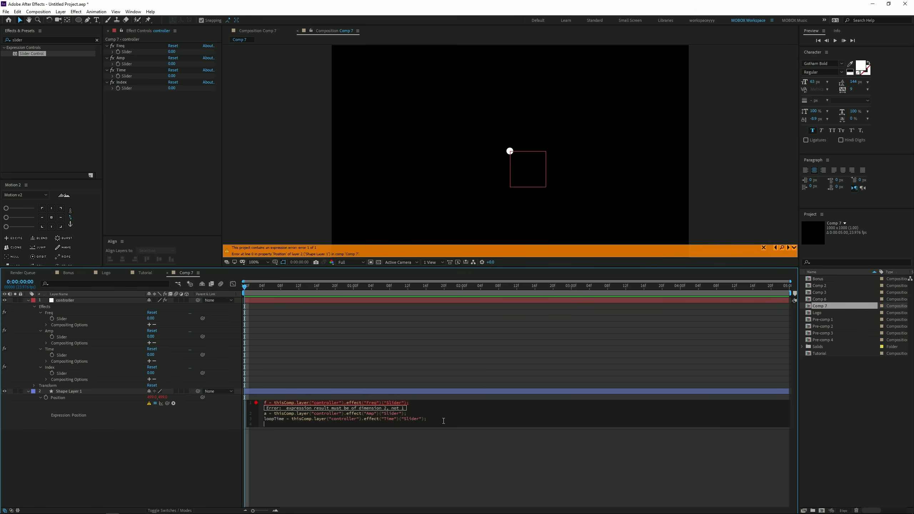
Define t in the Position expression as "time % loopTime;"
text(= time )
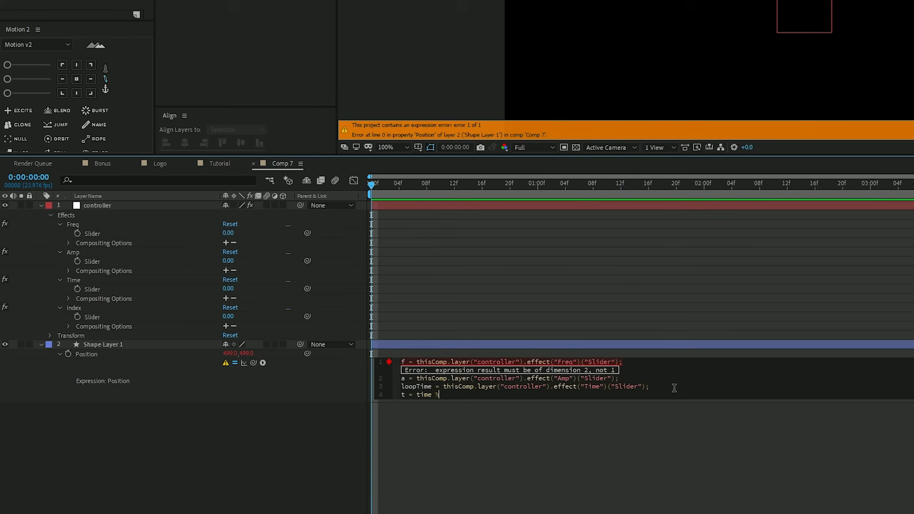
text(% loopTime;)
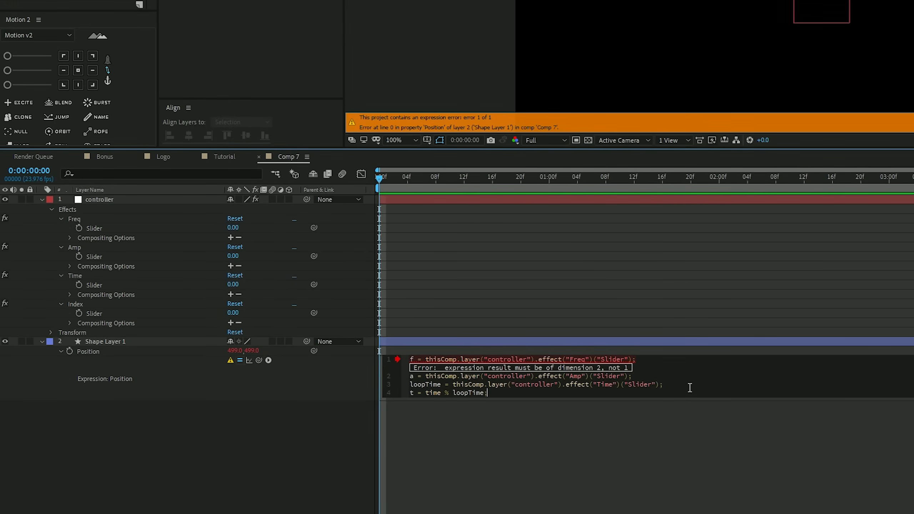
key(Return)
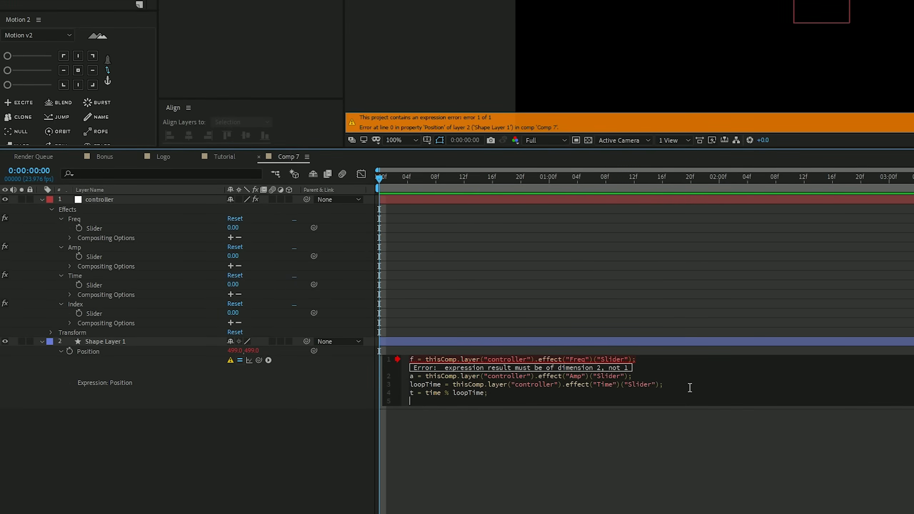
Add the line "wiggle1 = wiggle(f,a,1,1,t)" to the Position expression and commit it
text(i)
key(BackSpace)
text(wig)
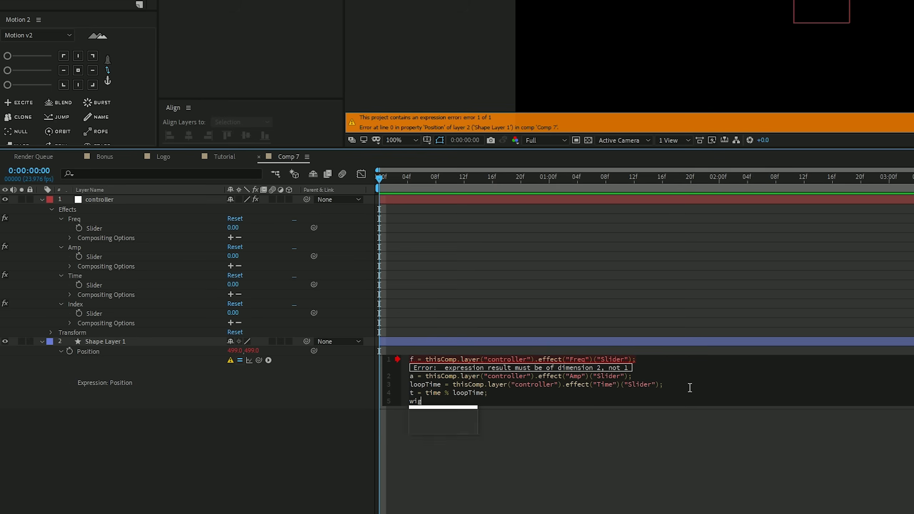
text(gle1 = wiggle9)
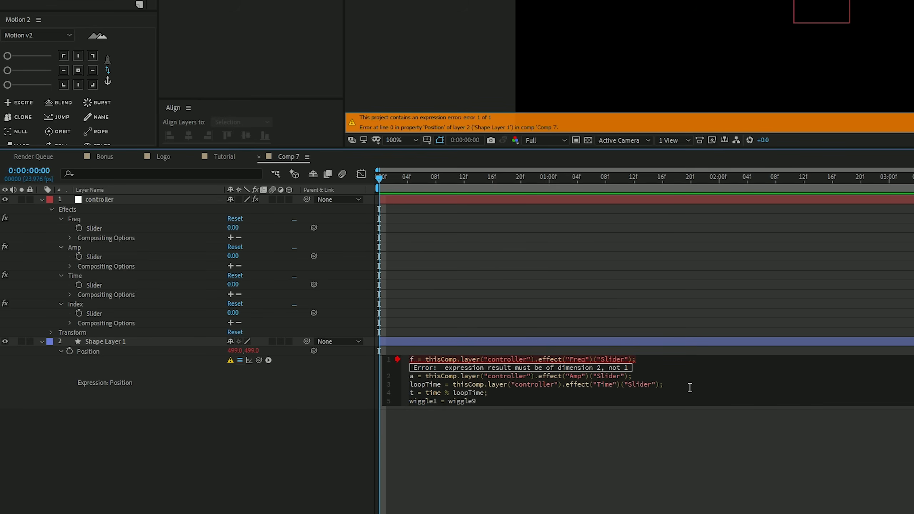
key(BackSpace)
text((f,)
text(a,1,1,t)
click(474, 474)
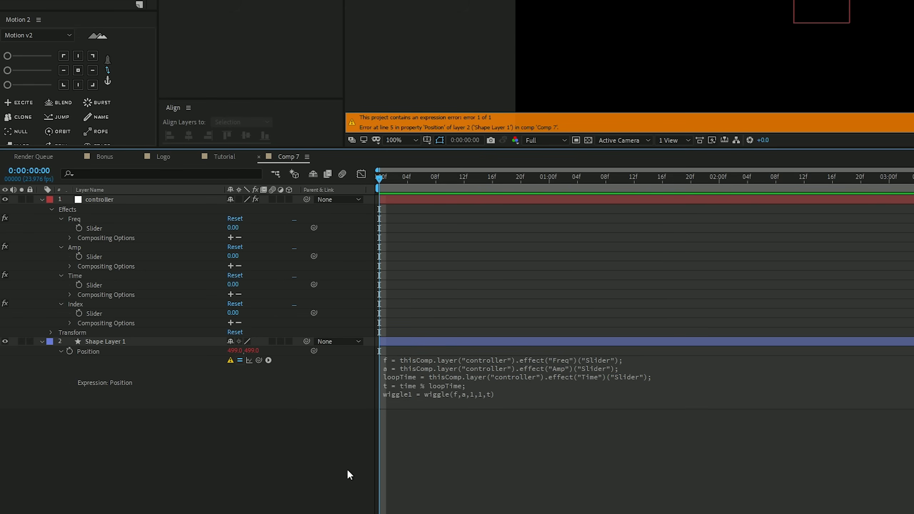
Duplicate the wiggle1 line onto a new sixth line of the Position expression
click(390, 368)
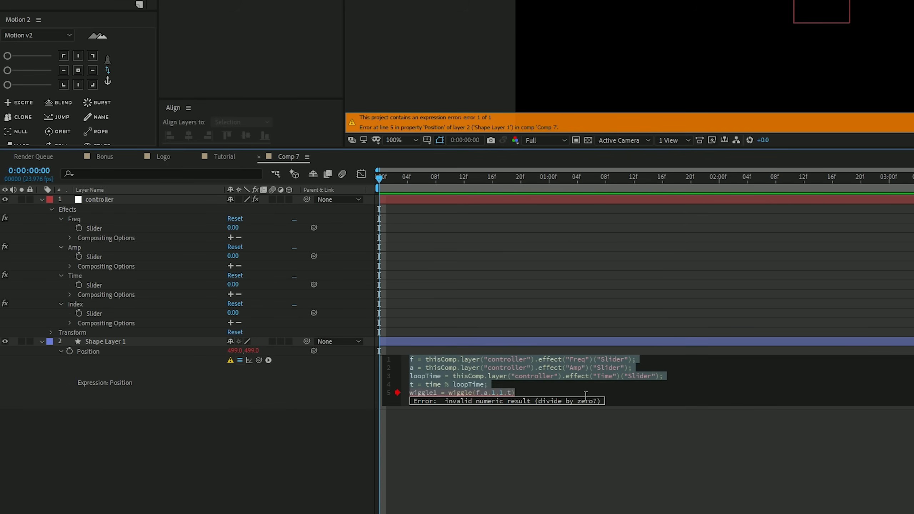
click(549, 398)
key(Return)
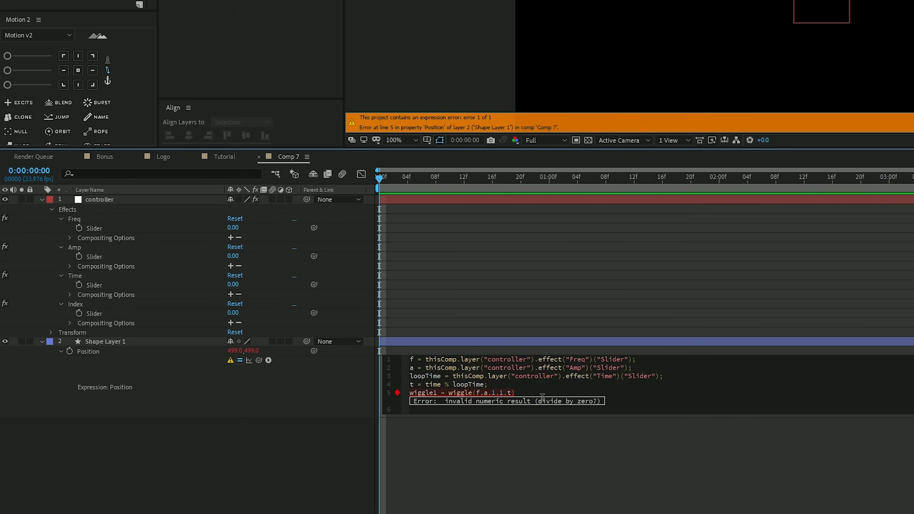
triple_click(515, 393)
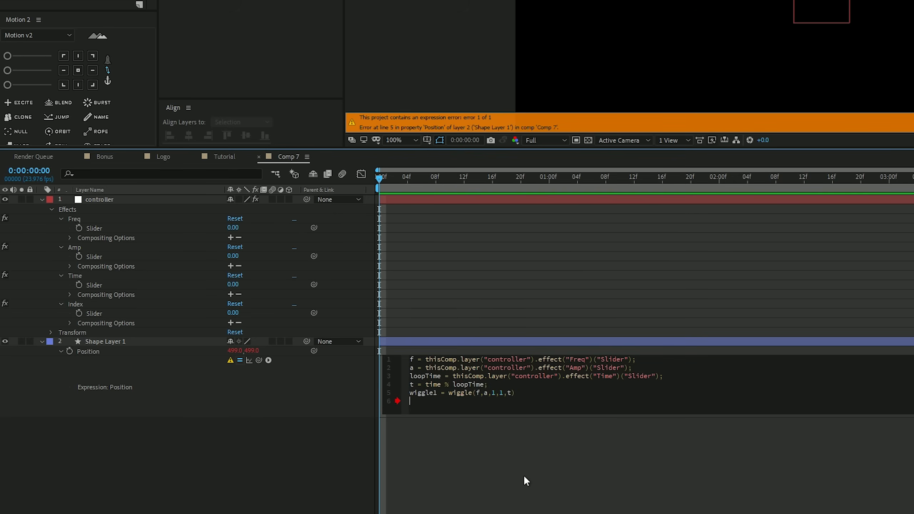
triple_click(483, 394)
key(ctrl+c)
click(419, 402)
key(ctrl+v)
click(437, 401)
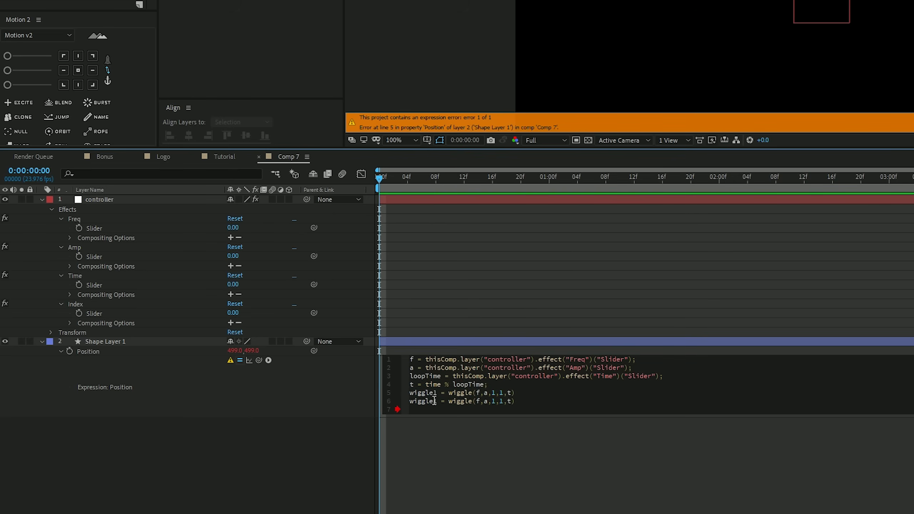
Change the copied line to "wiggle2 = wiggle(f,a,1,1,t-loopTime);" and end the wiggle1 line with a semicolon
key(BackSpace)
key(Escape)
text(2)
click(512, 394)
key(Down)
text(-loopTime)
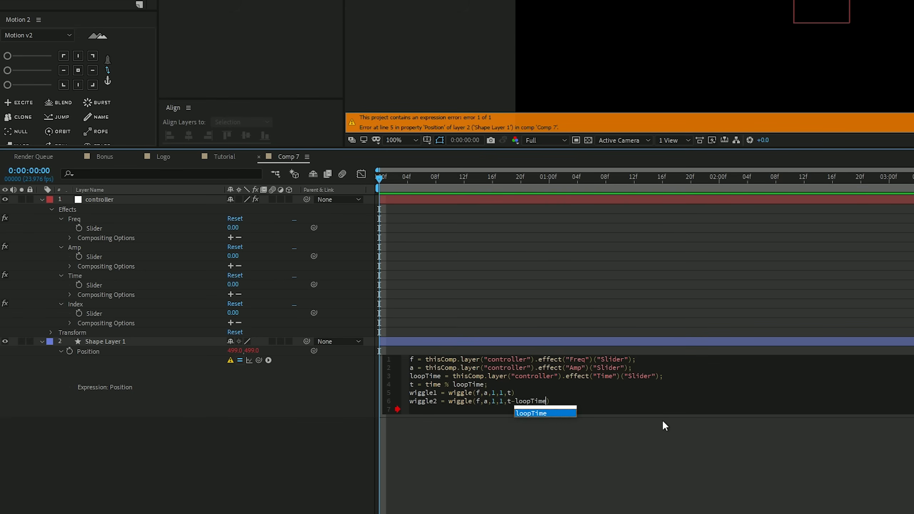
key(End)
text(;)
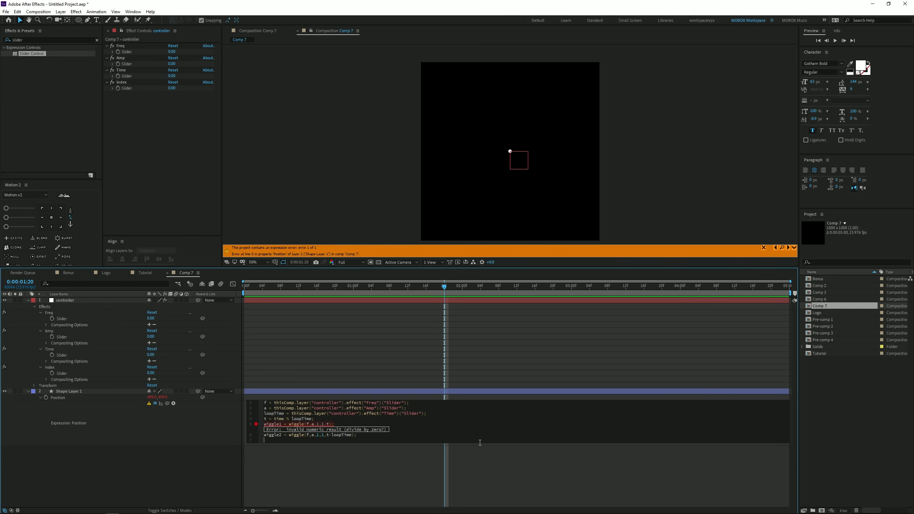
Add the line "ease(time,0,wiggle1,wiggle2)" to the Position expression and commit it
text(ease())
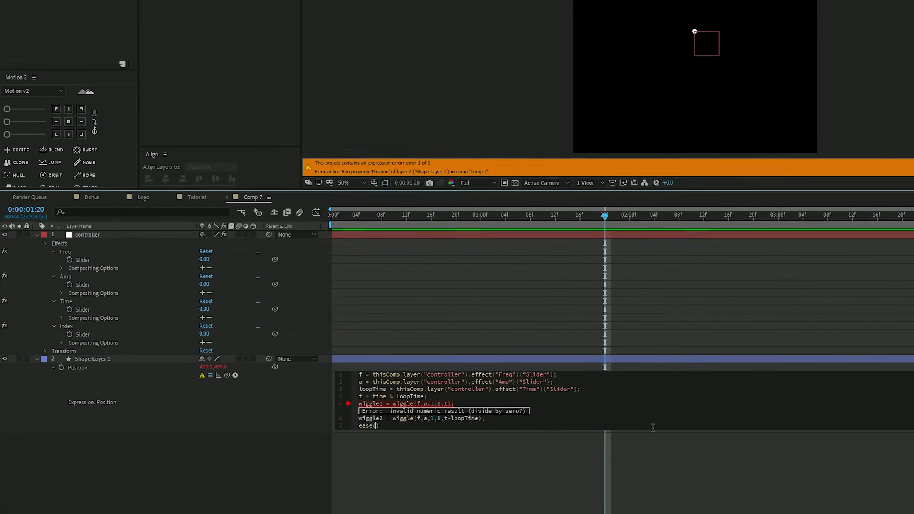
text(time,0)
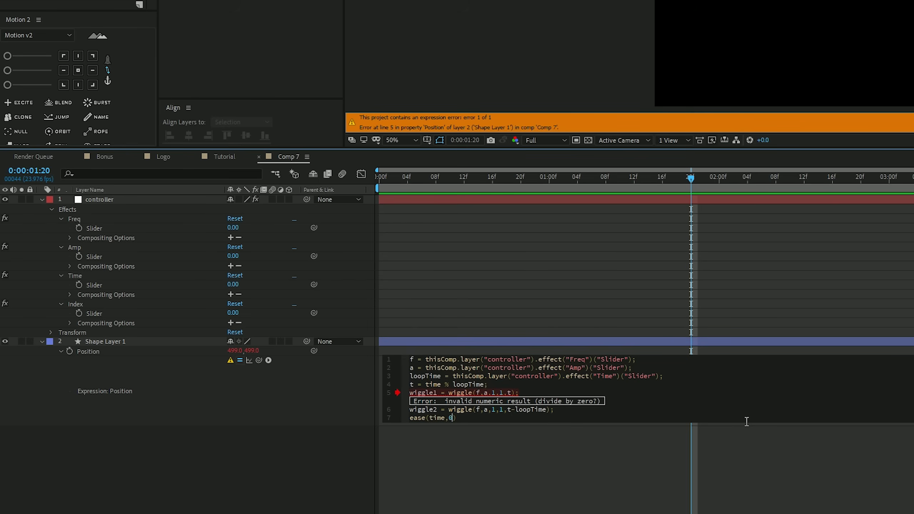
text(,wiggle1,wiggle2)
click(759, 454)
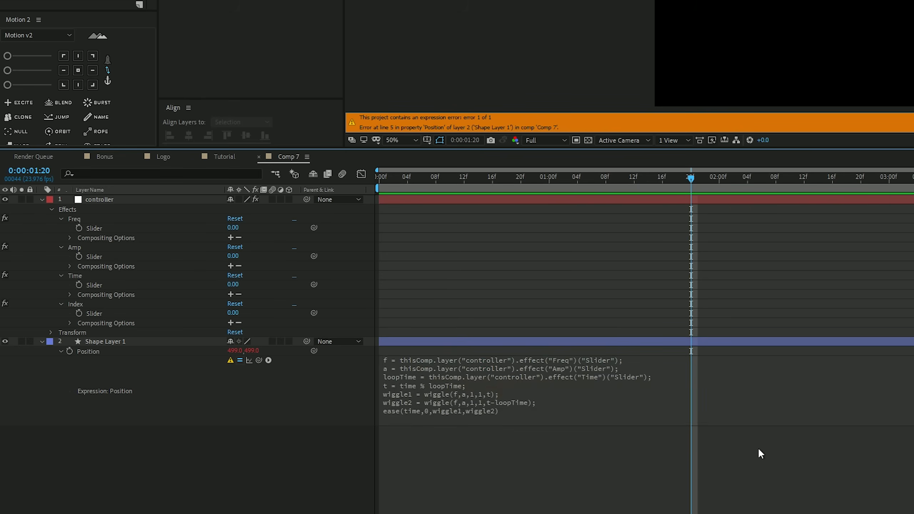
On the controller null, set the Freq slider to 0.5, Amp to 600 and Time to 5
click(102, 201)
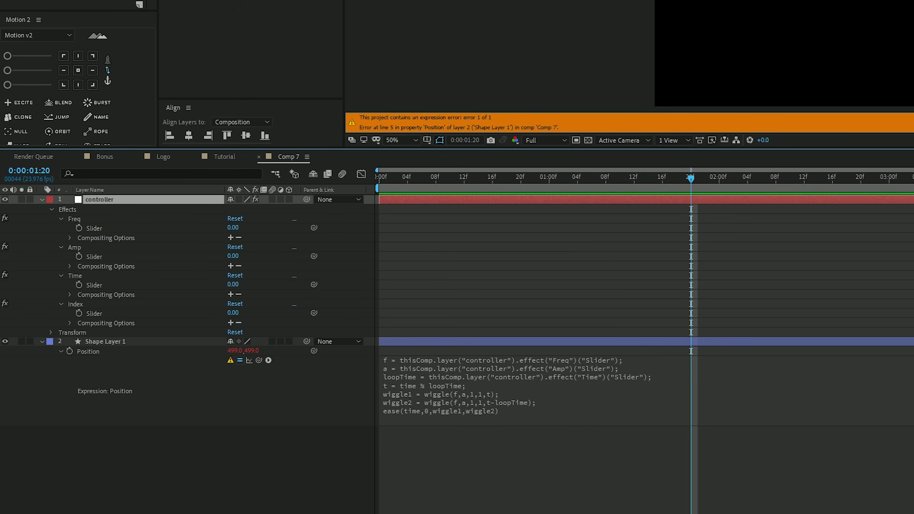
key(F3)
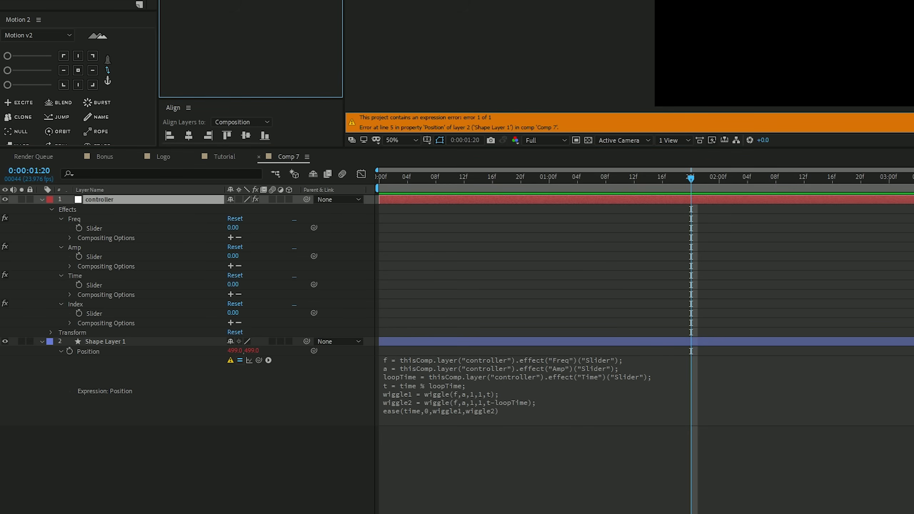
drag(232, 228, 238, 227)
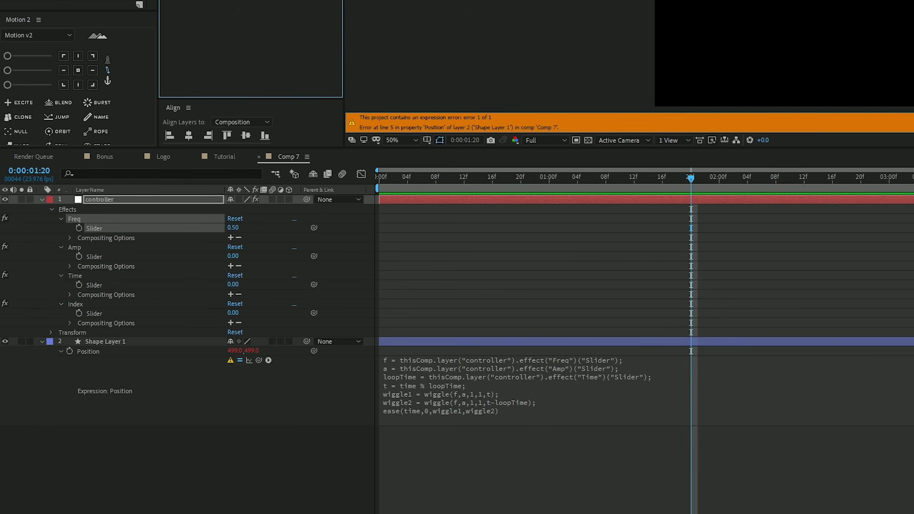
text(600)
key(Tab)
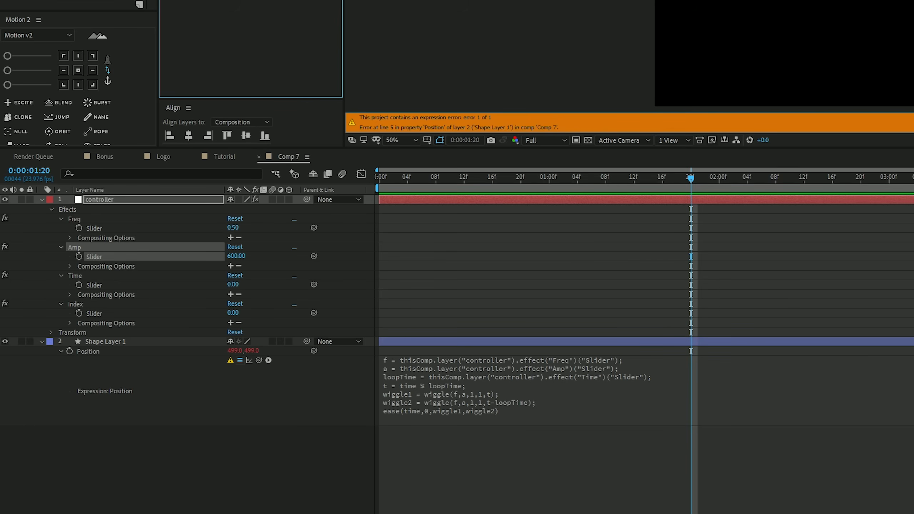
text(5)
key(Return)
click(804, 493)
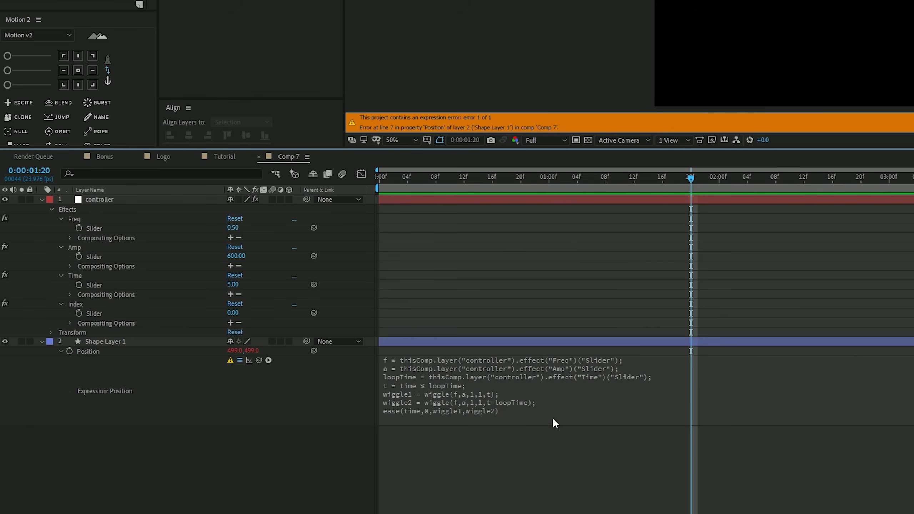
Correct the last expression line to "ease(time,0, loopTime,wiggle1,wiggle2)" and commit the expression
click(530, 412)
click(591, 410)
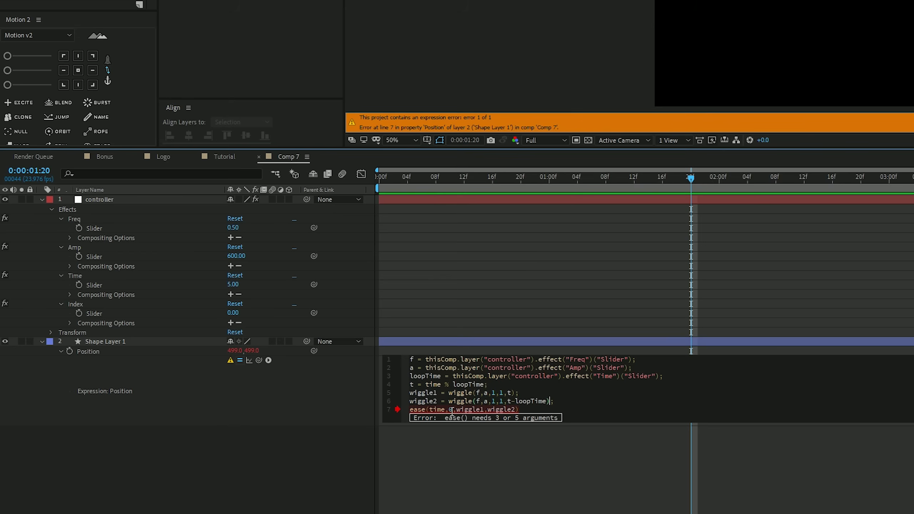
key(Left)
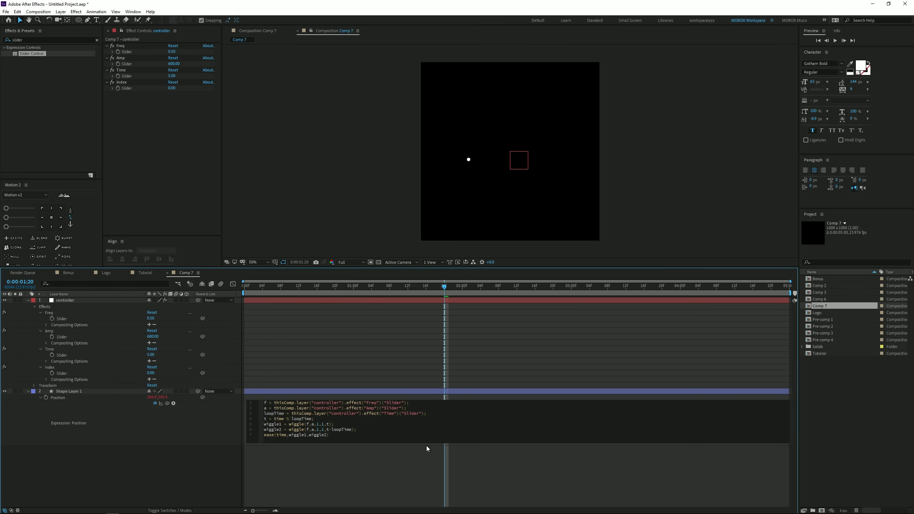
text(0, loopTime)
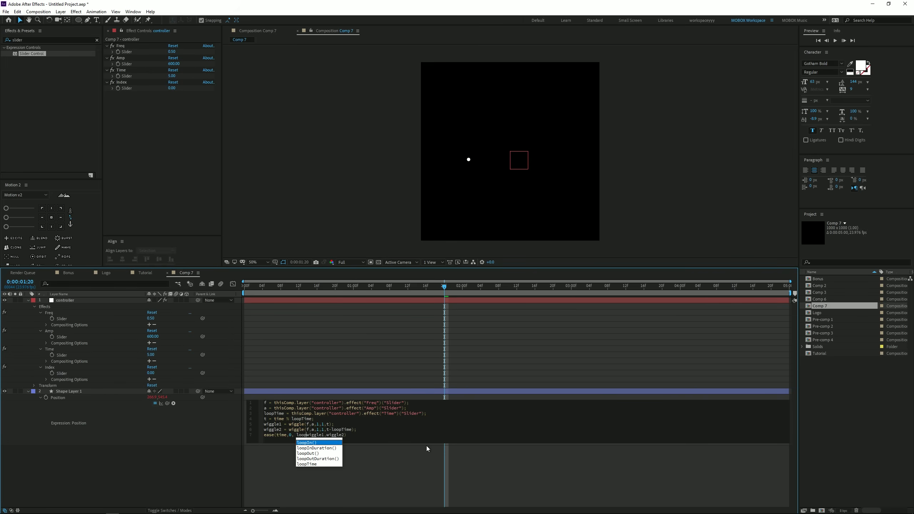
text(,)
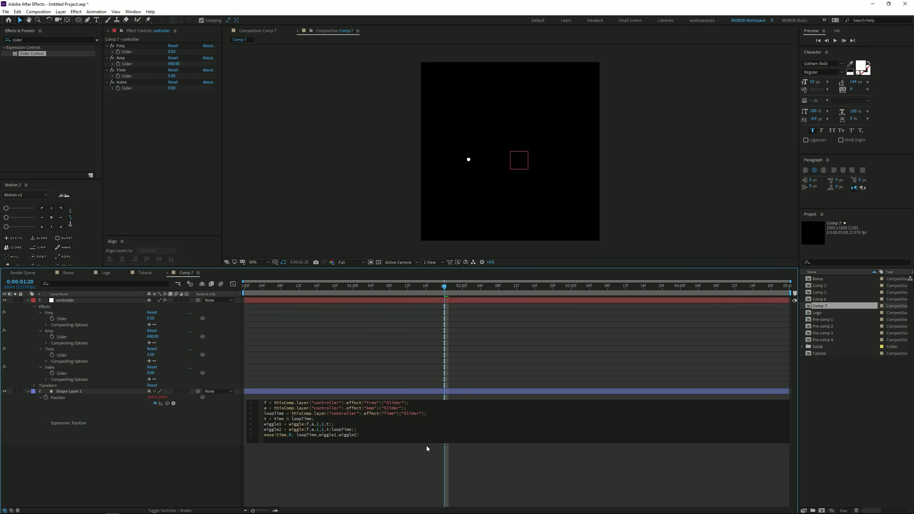
click(424, 453)
Preview the dot's motion and try other controller values, with Amp at 219 and Freq at 95.5
drag(432, 288, 220, 284)
key(space)
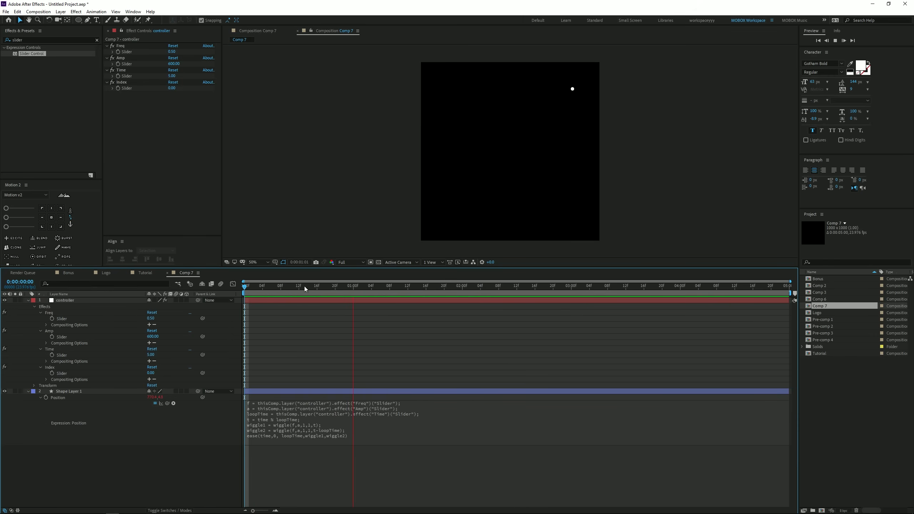
drag(174, 63, 15, 91)
drag(395, 287, 431, 287)
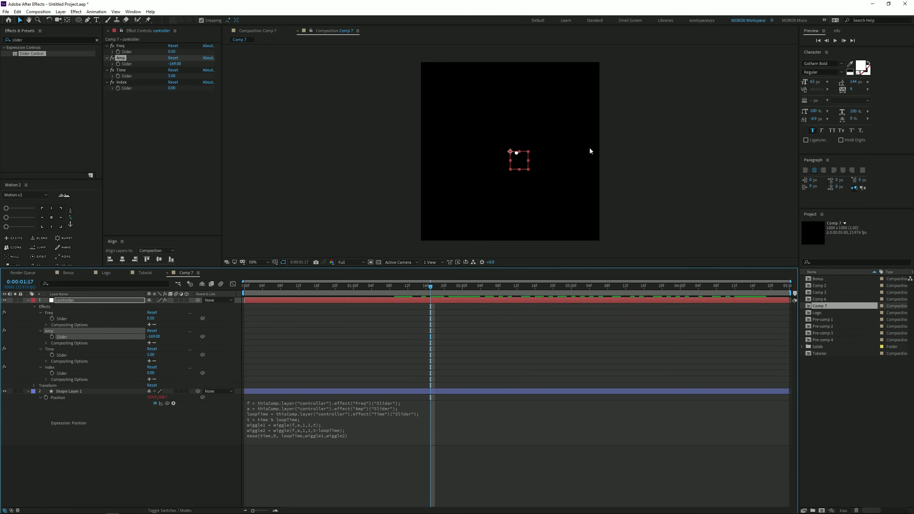
drag(174, 63, 279, 66)
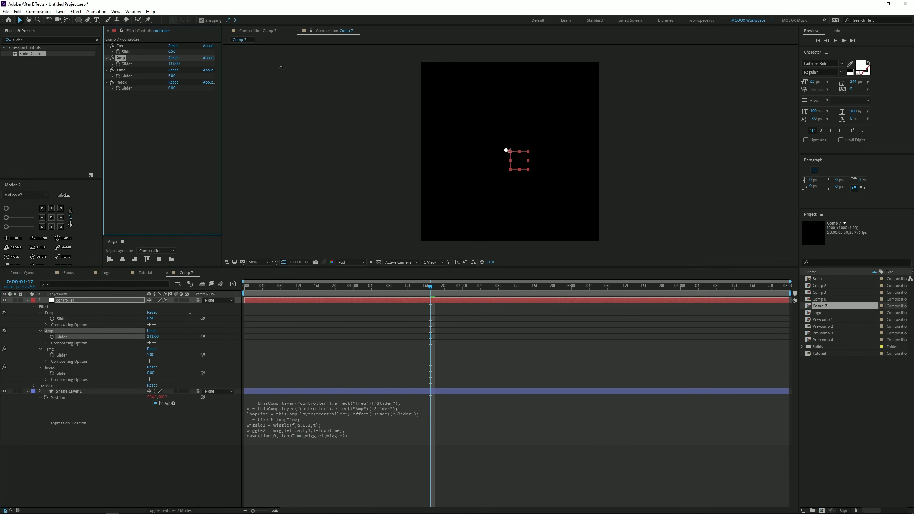
drag(172, 51, 184, 50)
key(space)
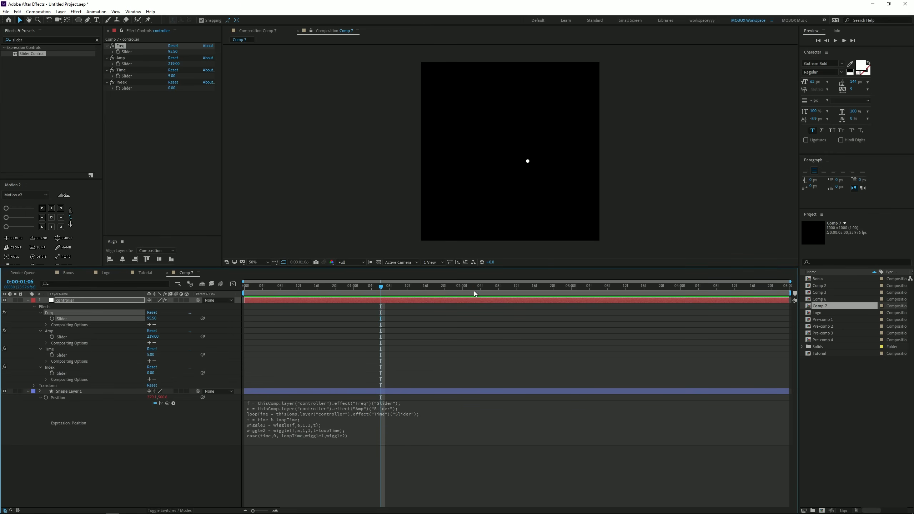
key(space)
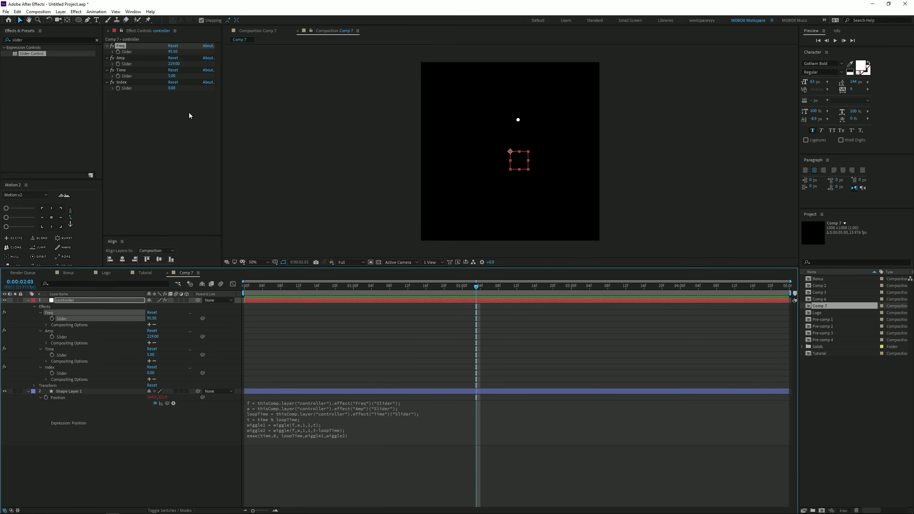
Try a different Time slider value, undo it, and preview the looping motion from the start
drag(171, 76, 196, 75)
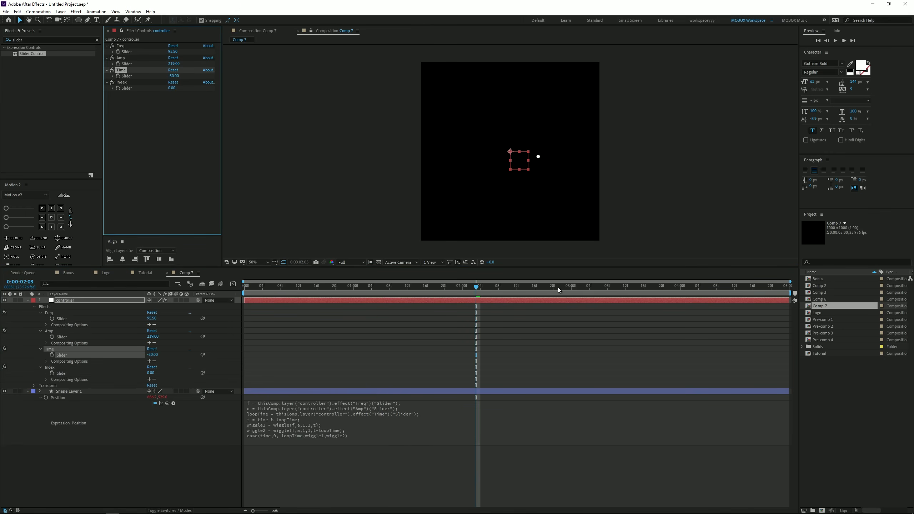
key(ctrl+z)
key(space)
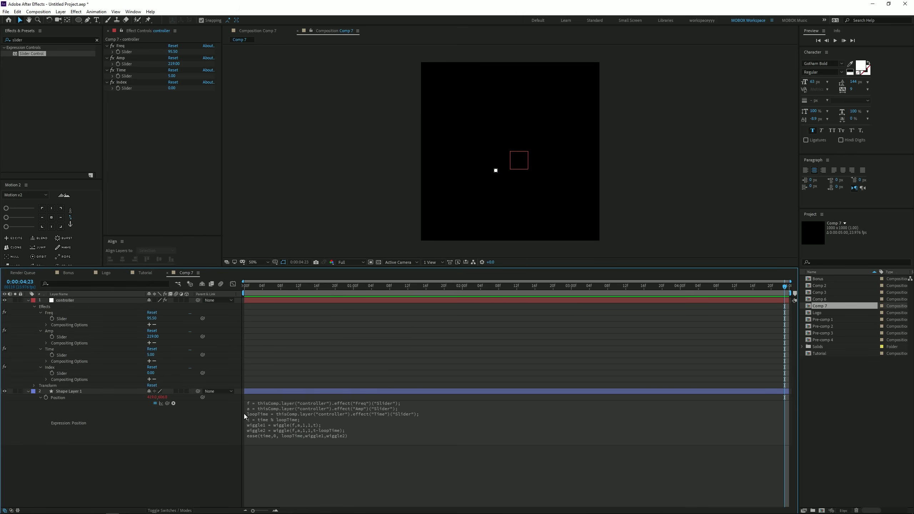
drag(373, 288, 200, 287)
key(space)
Set the controller's Freq slider to 0.5 and its Amp slider to 600
click(173, 52)
text(0.5)
key(Tab)
text(6)
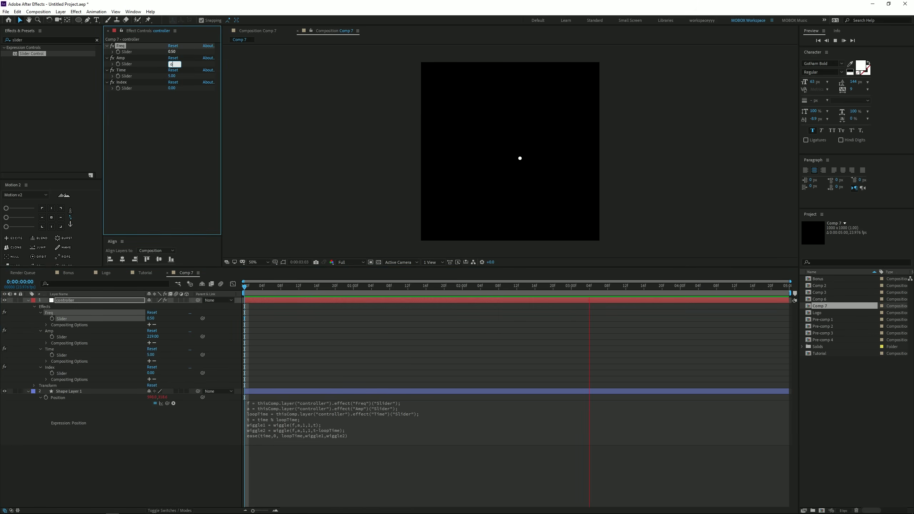
text(00)
key(Return)
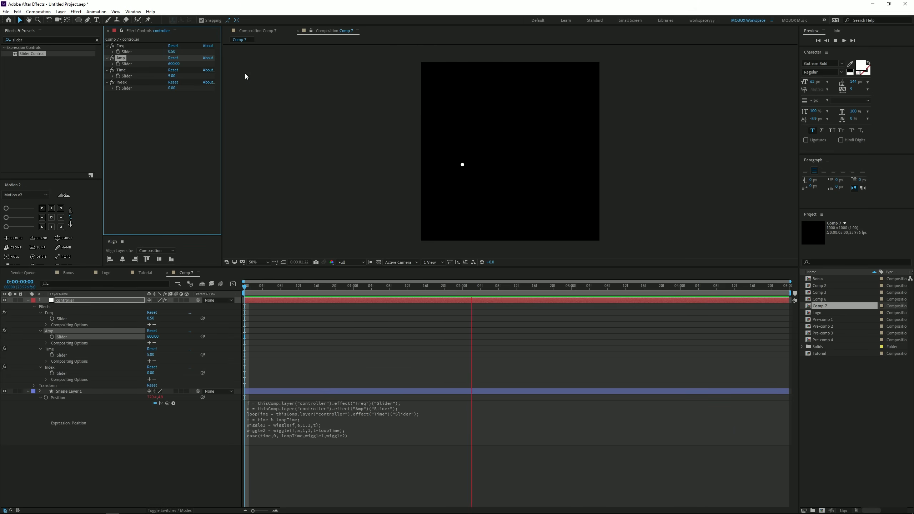
Reduce the Amp slider to 550 and place the time indicator at frame 23
click(173, 63)
text(550)
key(Return)
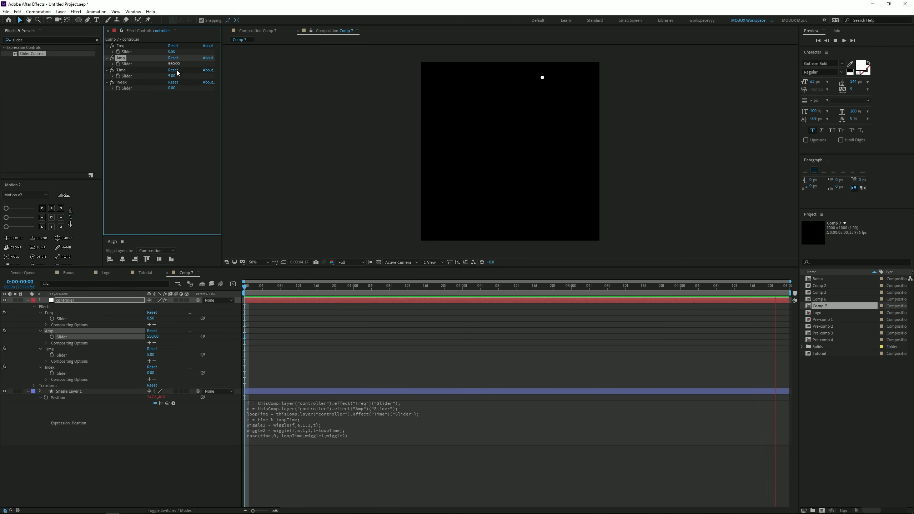
click(351, 289)
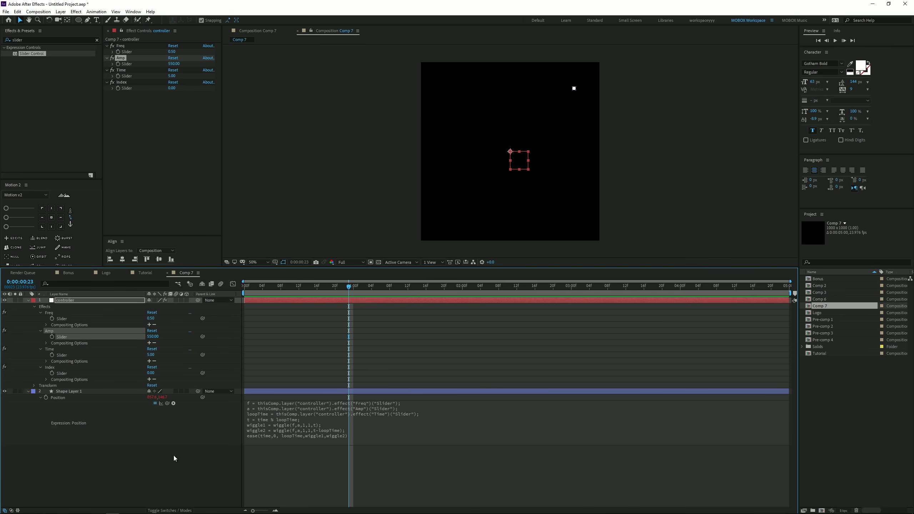
Duplicate Shape Layer 1 nineteen times to make 20 dot layers
click(174, 458)
click(74, 391)
key(ctrl+d)
key(ctrl+d)
key(ctrl+d)
key(ctrl+d)
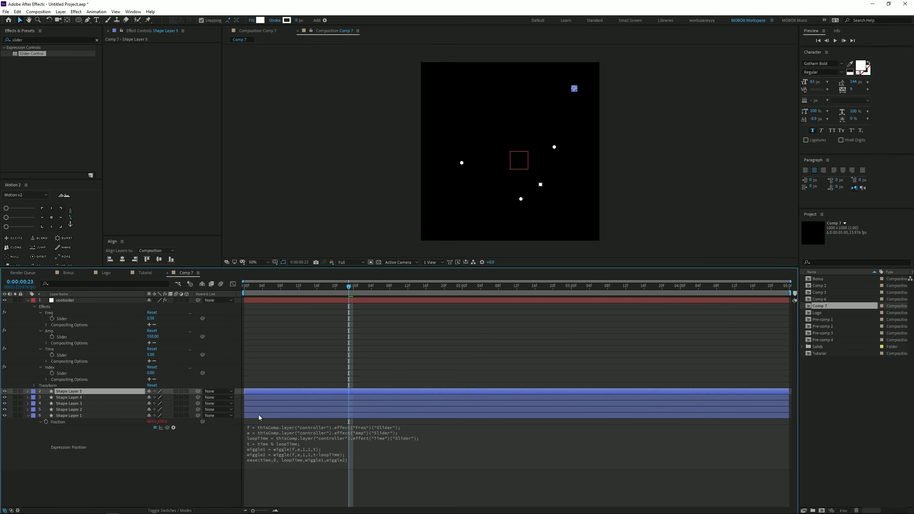
key(ctrl+d)
key(ctrl+d)
key(ctrl+d)
key(ctrl+d)
key(ctrl+d)
key(ctrl+d)
key(ctrl+d)
key(ctrl+d)
key(ctrl+d)
key(ctrl+d)
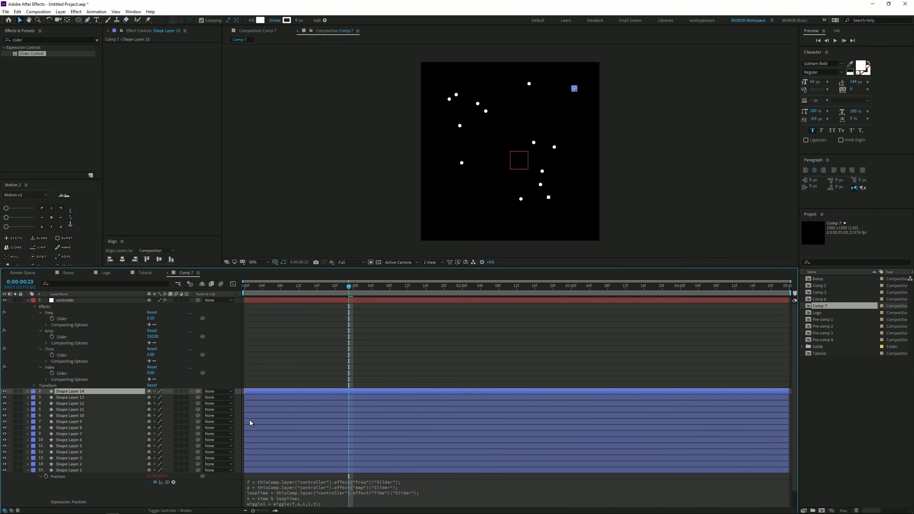
key(ctrl+d)
key(ctrl+d)
key(ctrl+d)
key(ctrl+d)
key(ctrl+d)
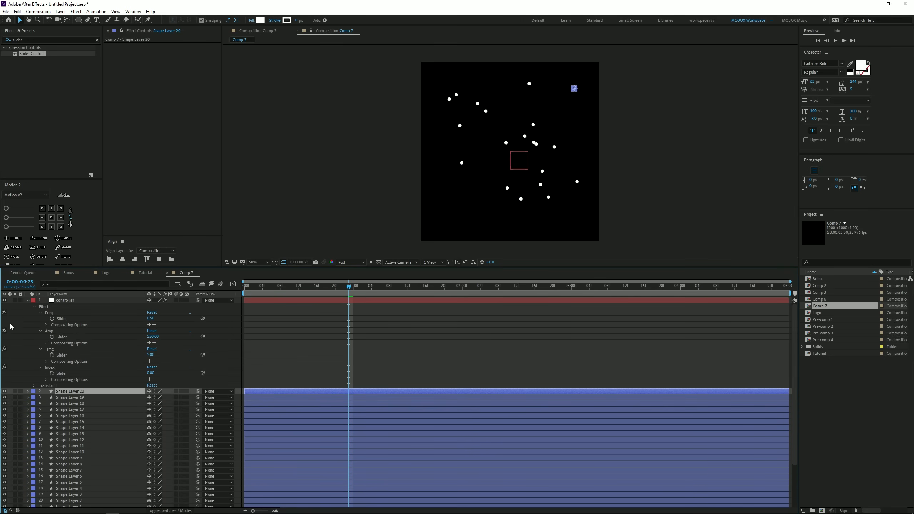
Collapse the properties of the controller and Shape Layer 1, and preview the motion of all the dots
click(28, 301)
key(space)
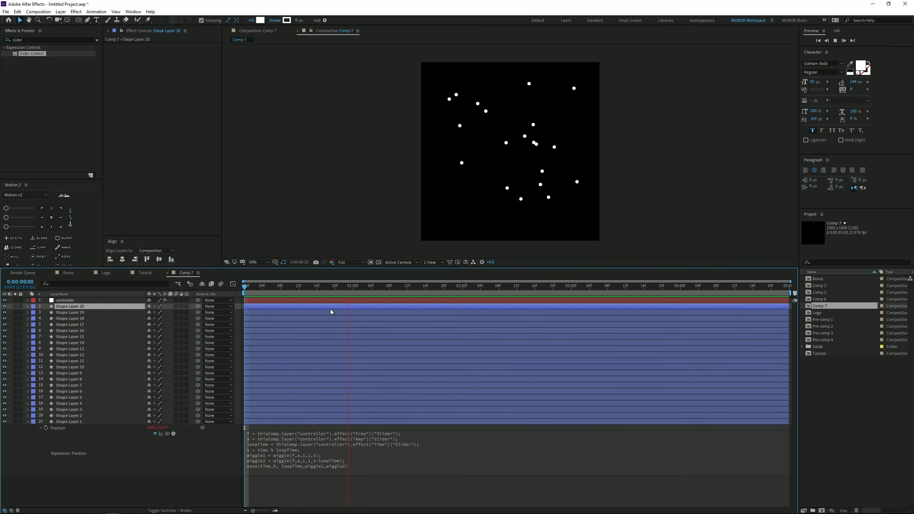
click(27, 422)
click(272, 289)
click(152, 482)
Create a red 1000 × 1000 px solid and place it at the very end of the layer stack, below Shape Layer 1
click(60, 11)
mouse_move(69, 20)
click(184, 28)
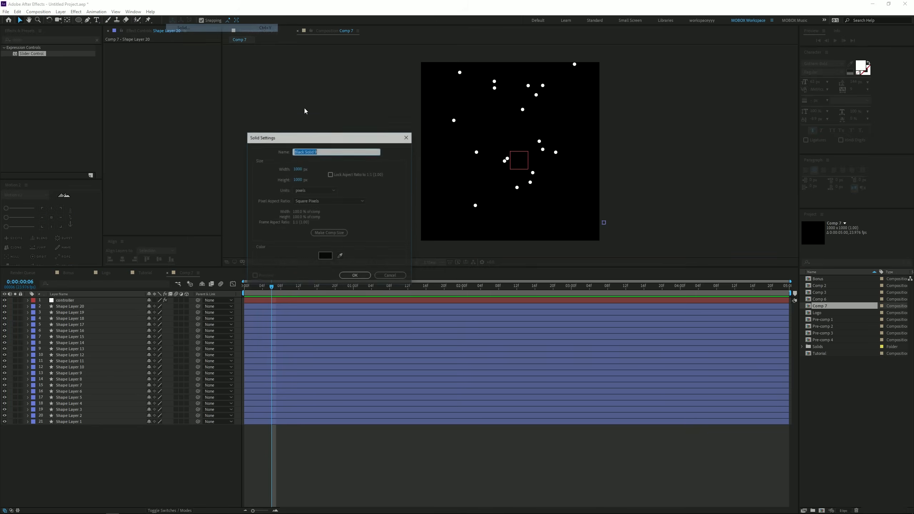
click(327, 256)
click(239, 228)
click(302, 212)
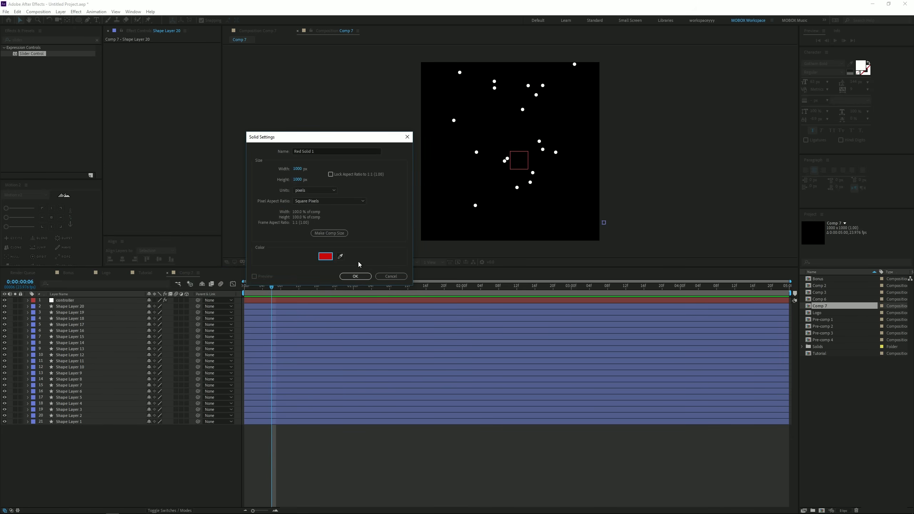
click(356, 276)
drag(68, 301, 78, 430)
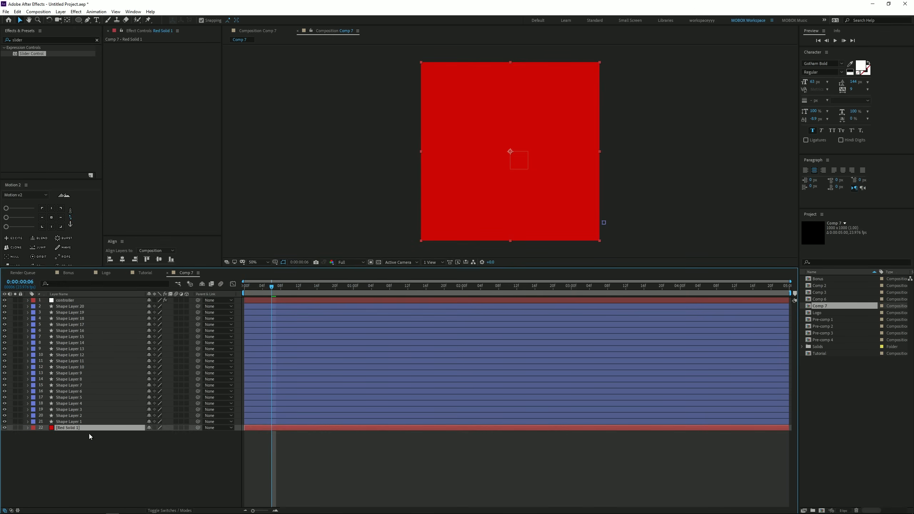
click(81, 435)
Apply the Beam effect to the red solid and set its Length to 100%
click(38, 41)
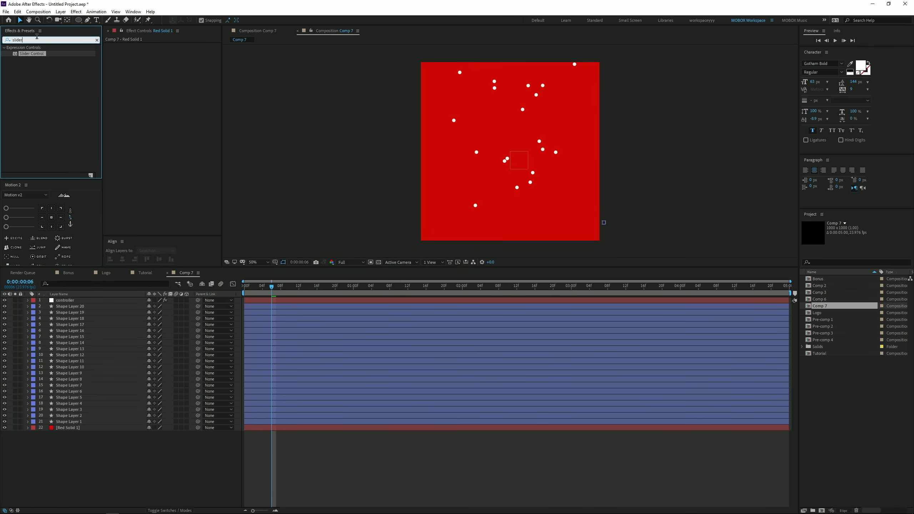
text(bea)
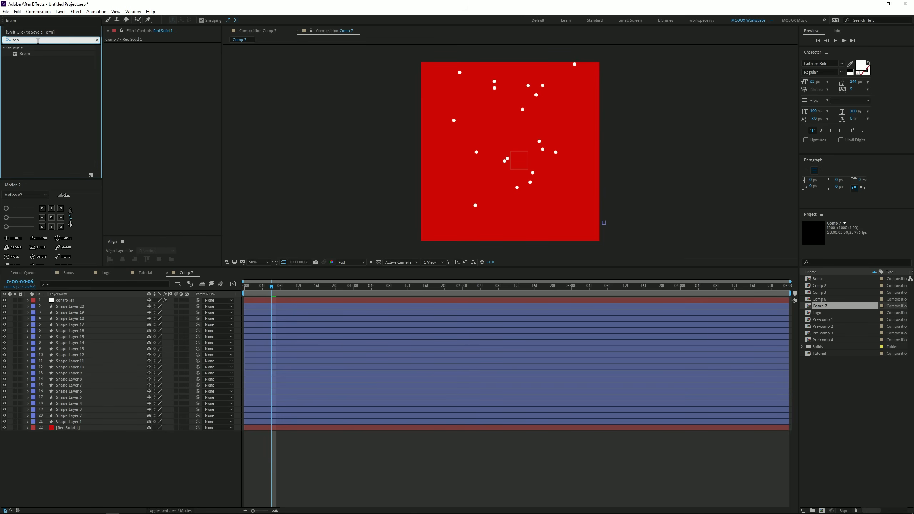
text(m)
drag(24, 59, 86, 431)
click(173, 64)
text(100)
key(Return)
Set the beam's Starting Thickness and Ending Thickness to 3
click(171, 76)
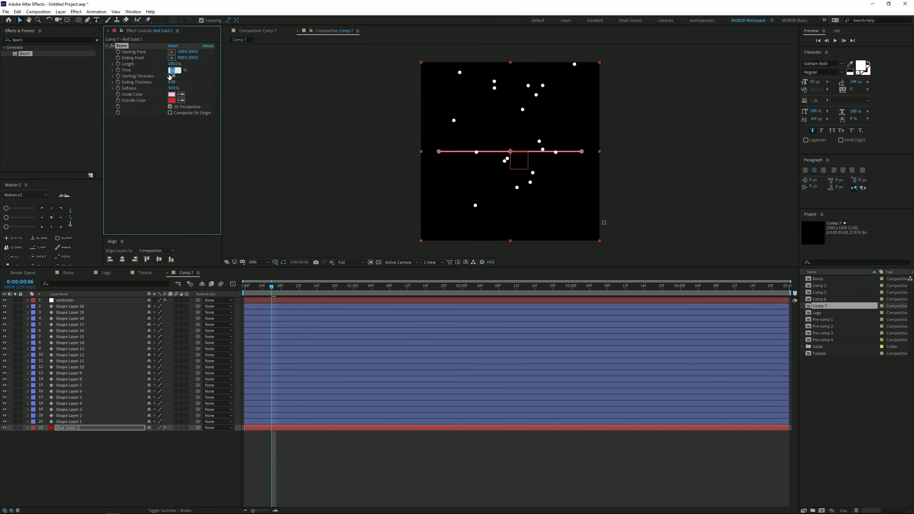
text(3)
key(Tab)
text(3)
key(Return)
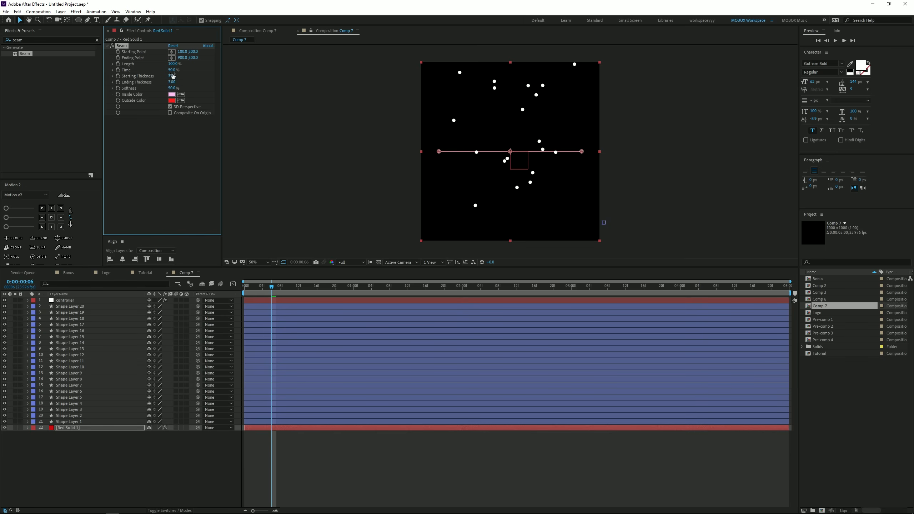
Change the beam's Inside Color and Outside Color to white (FFFFFF) and reduce its Softness to 0%
click(171, 94)
click(153, 212)
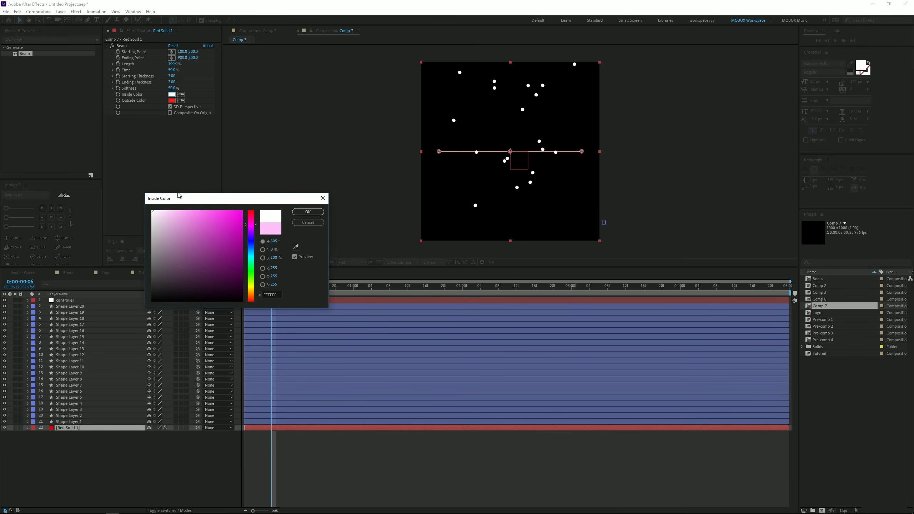
click(308, 212)
click(171, 100)
click(153, 212)
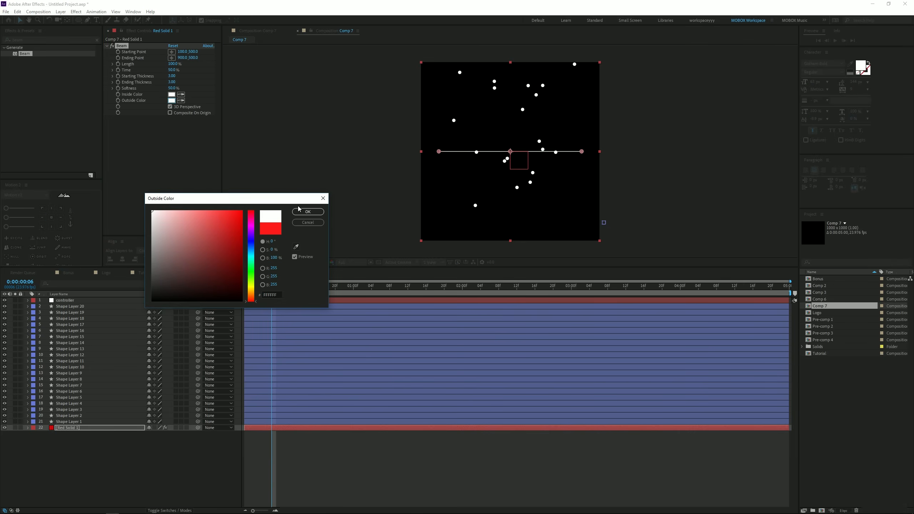
click(307, 212)
drag(172, 88, 85, 141)
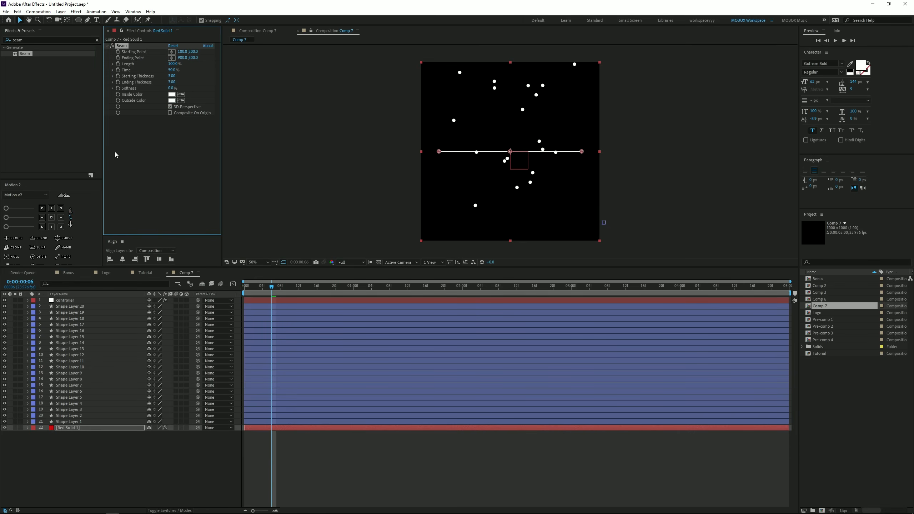
click(168, 482)
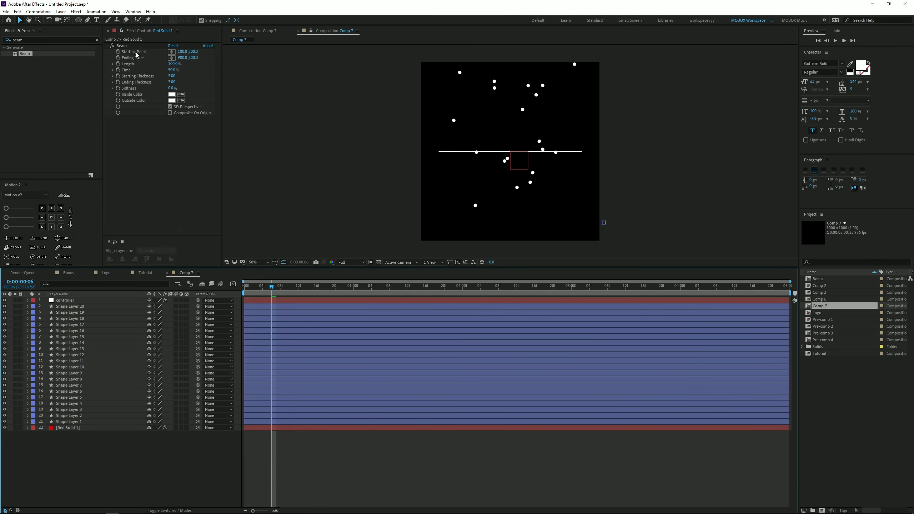
Enable expressions on the beam's Starting Point and Ending Point, and link Starting Point to Shape Layer 1's Position
alt+click(118, 52)
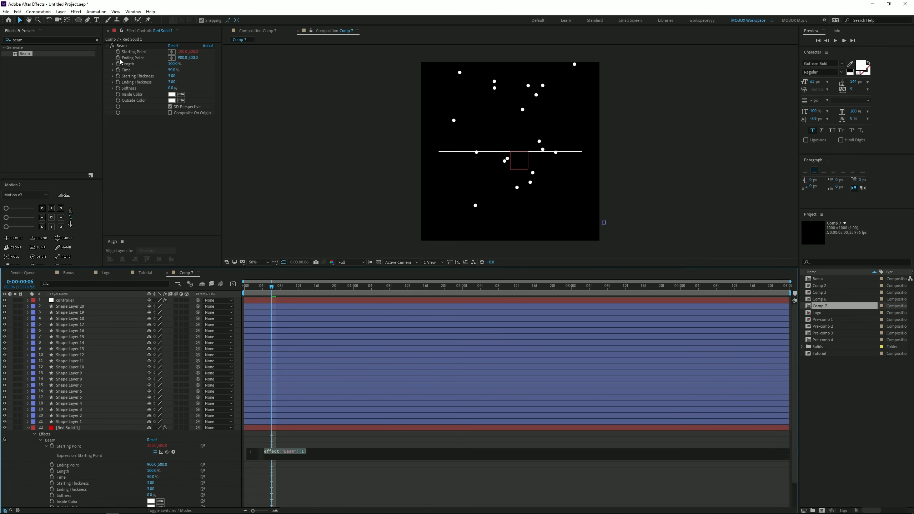
alt+click(119, 57)
drag(195, 268, 214, 185)
click(283, 374)
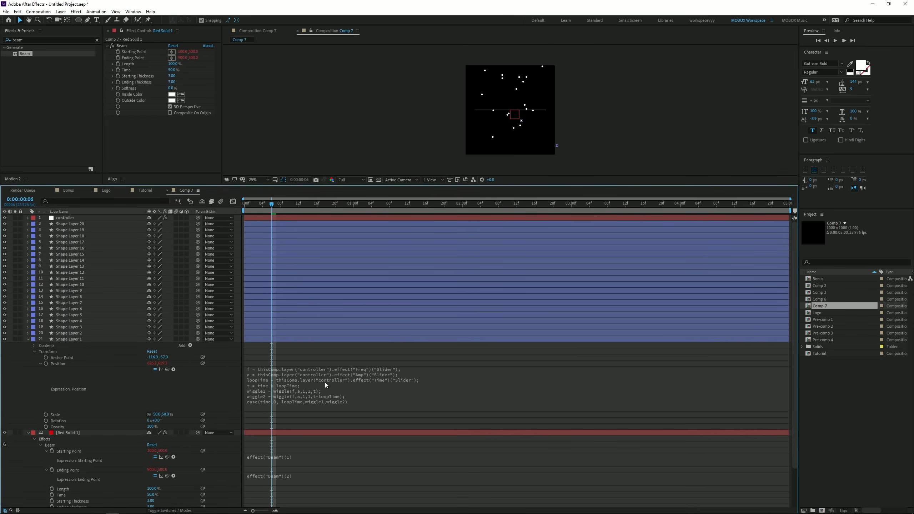
click(306, 458)
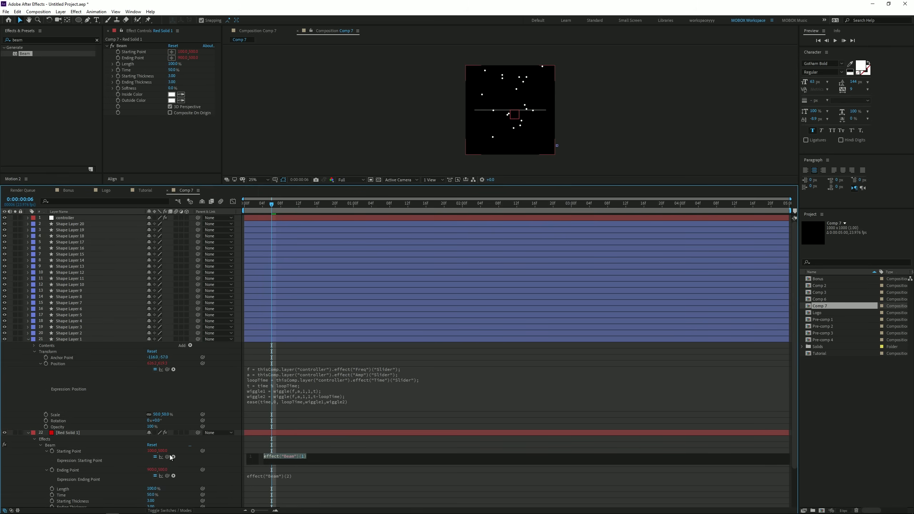
drag(168, 457, 56, 364)
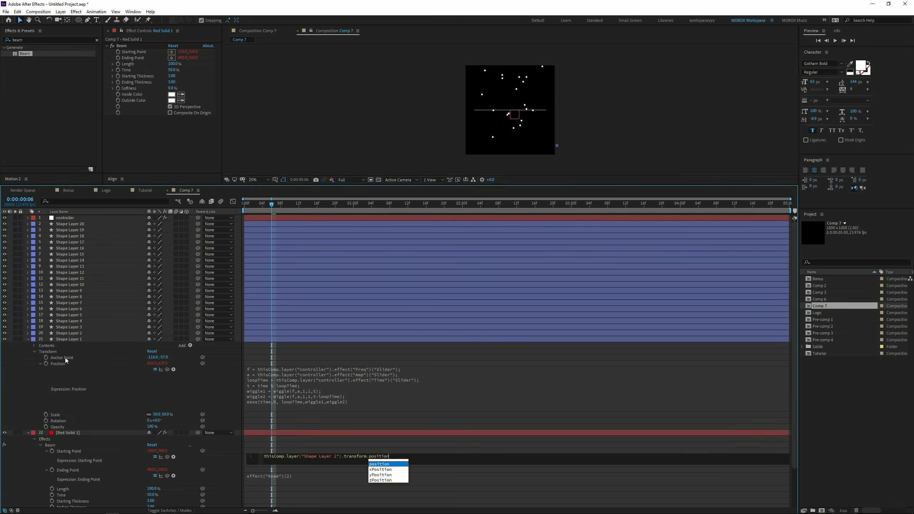
click(367, 447)
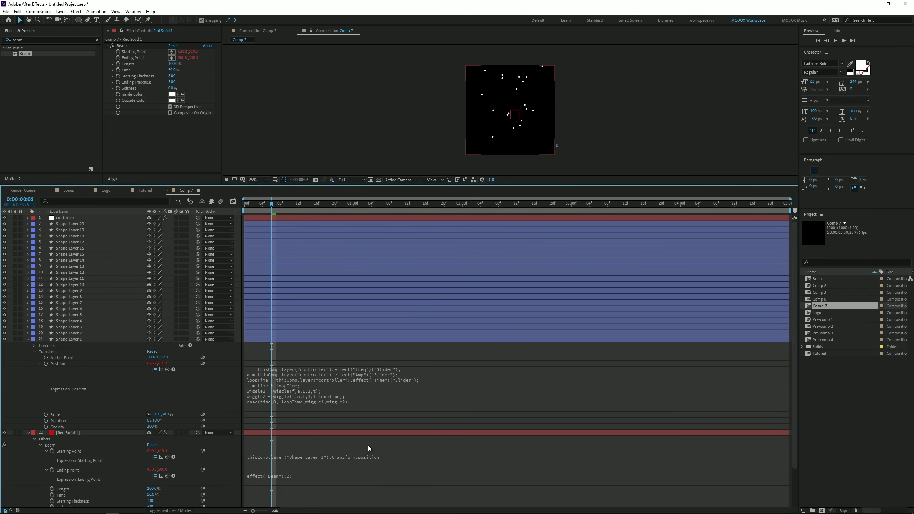
Replace the layer name in the Starting Point expression with index-thisComp.layer("controller").effect("Index")("Slider")
click(303, 459)
drag(302, 456, 335, 457)
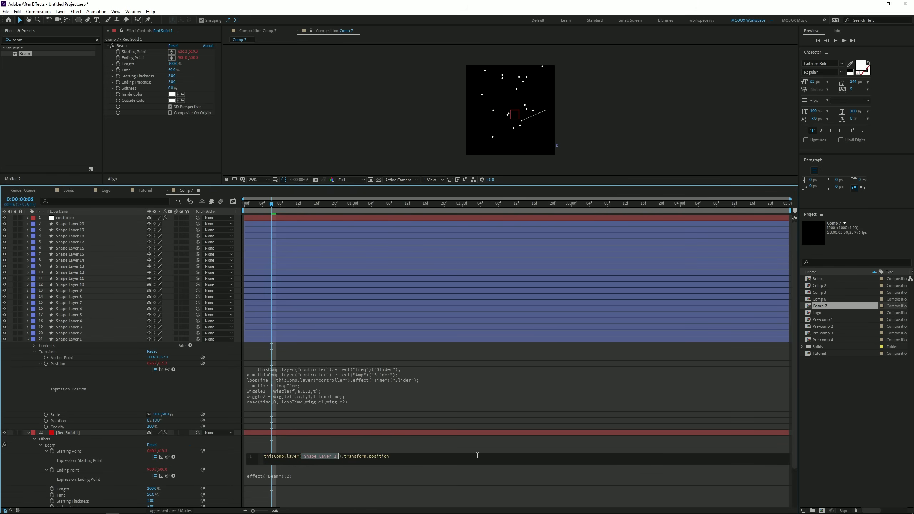
text(index)
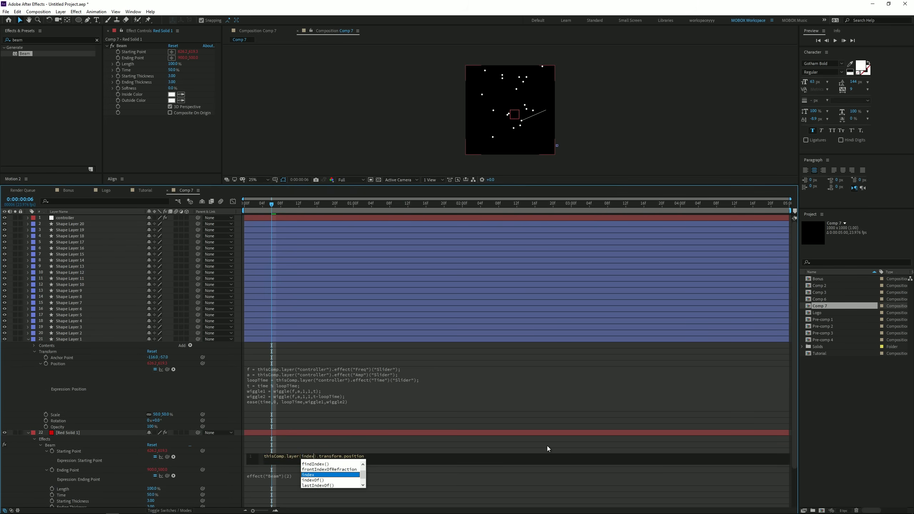
text(-)
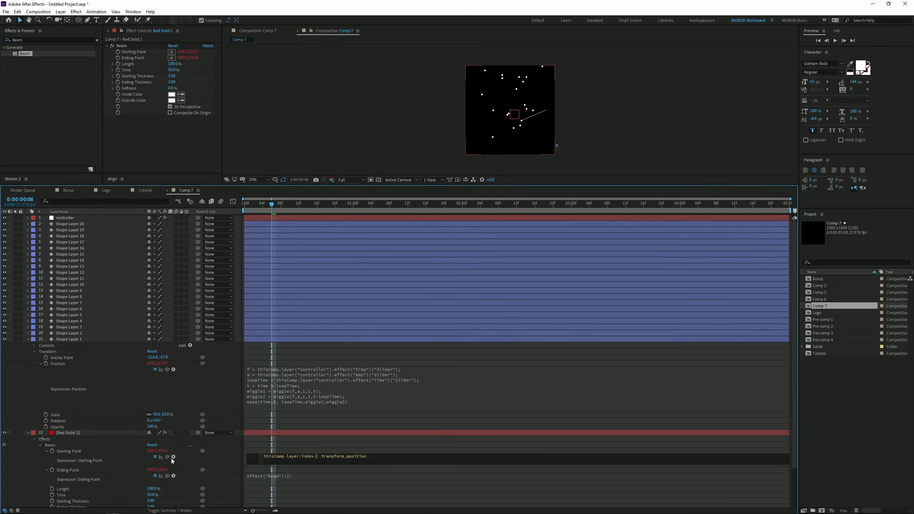
mouse_move(167, 457)
mouse_down()
mouse_move(149, 216)
mouse_move(166, 446)
mouse_up()
click(60, 218)
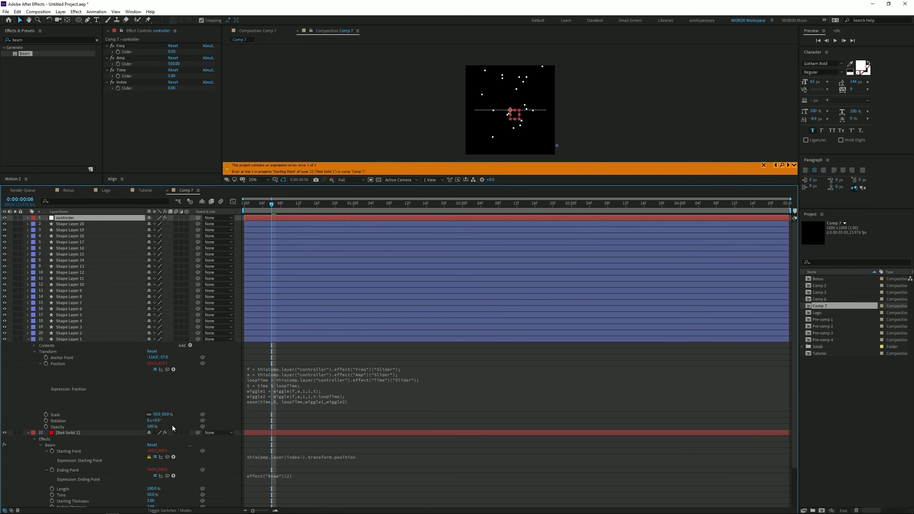
click(330, 462)
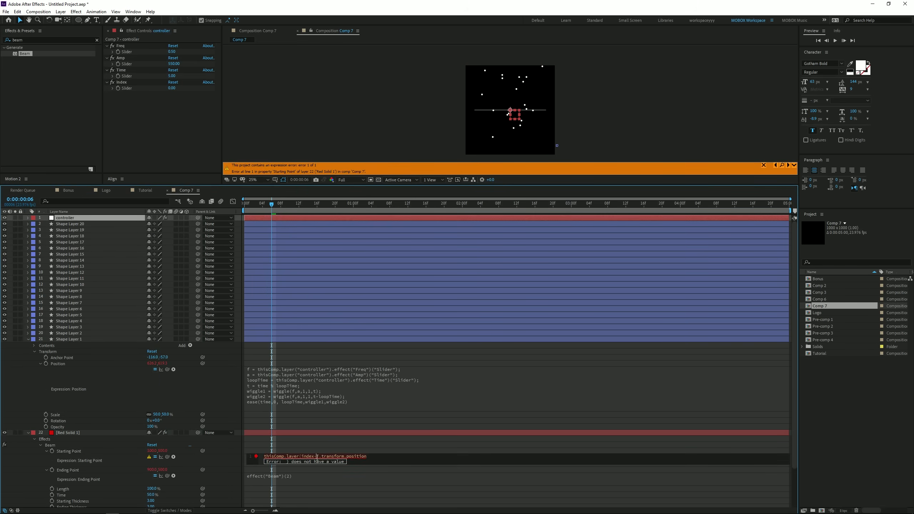
drag(168, 457, 133, 89)
click(513, 388)
click(457, 445)
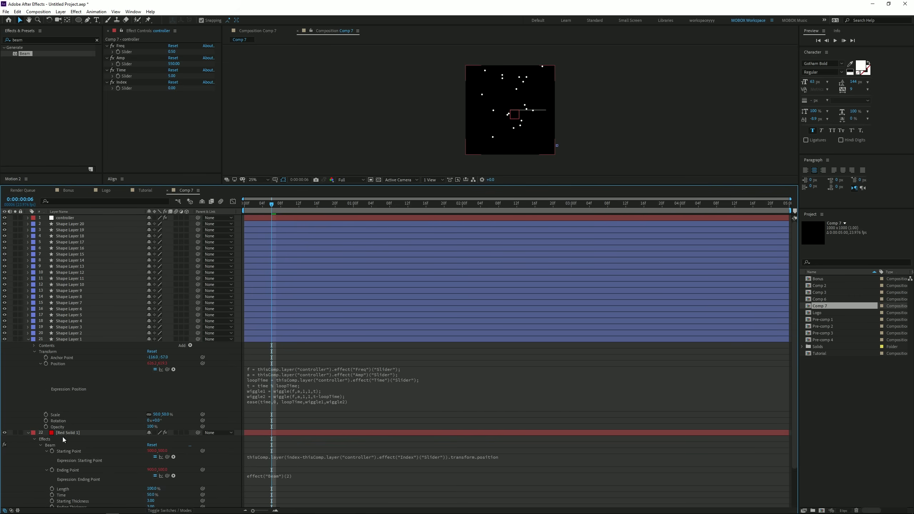
Set the controller's Index slider to 20 and check which dot the beam starts from
click(172, 88)
text(20)
key(Return)
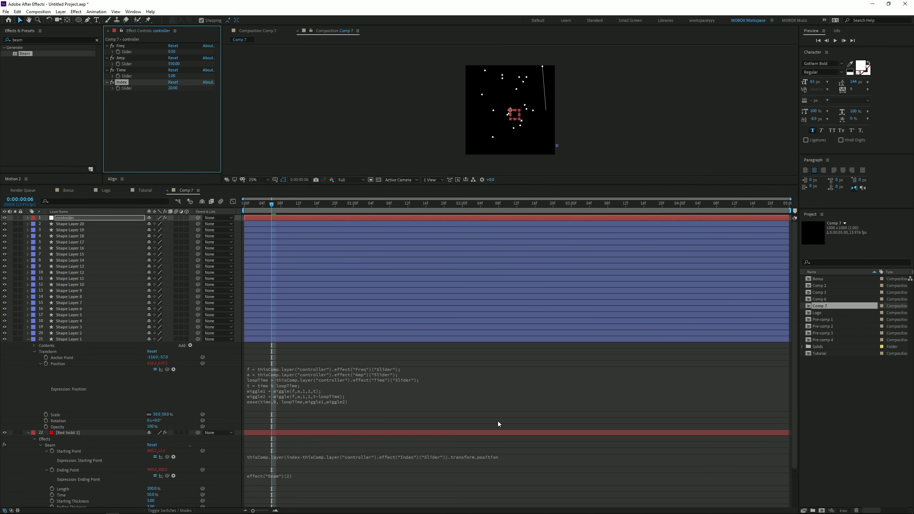
click(497, 427)
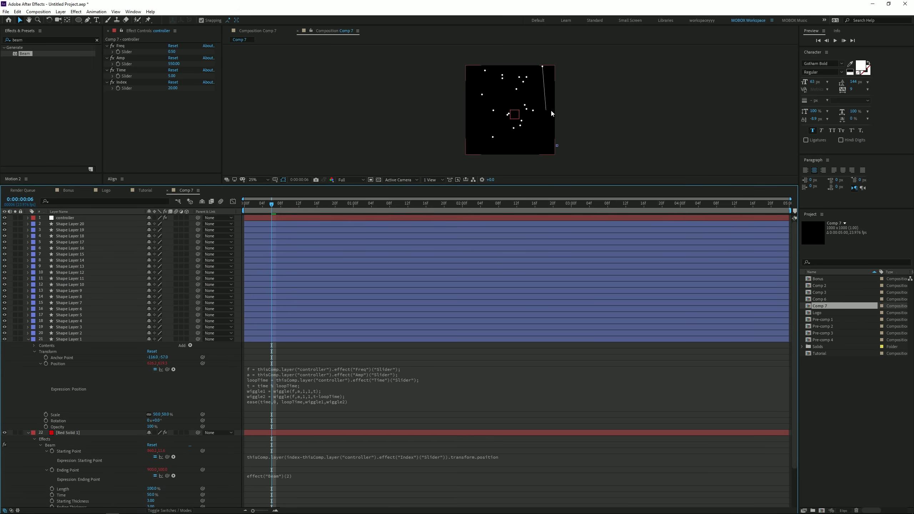
scroll(544, 62, up, 2)
scroll(544, 115, up, 2)
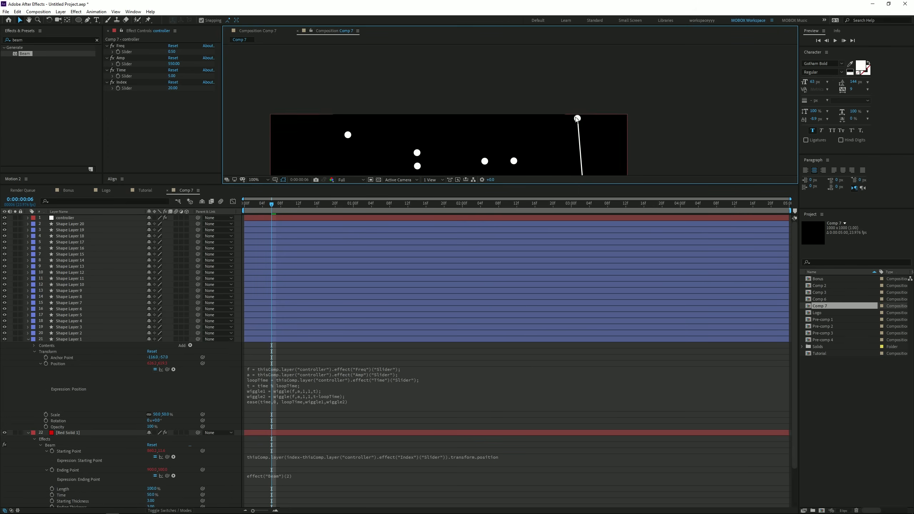
click(579, 120)
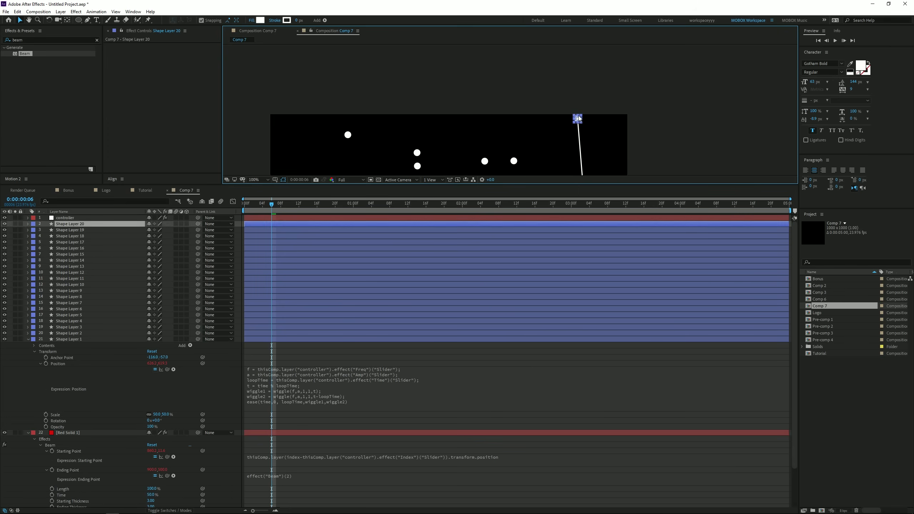
scroll(612, 135, down, 2)
Copy the Starting Point expression into Ending Point and add +1 after ("Slider") inside the layer reference
click(333, 476)
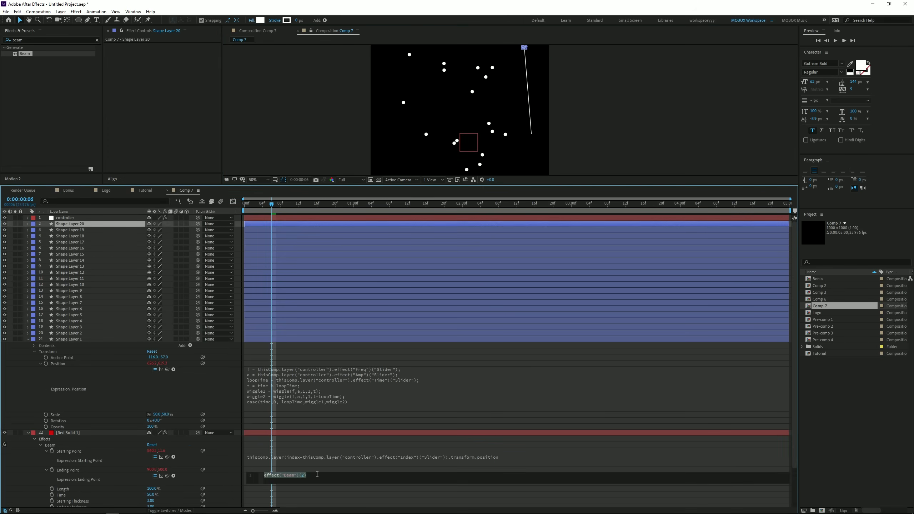
click(333, 459)
key(ctrl+c)
click(332, 476)
key(ctrl+v)
click(453, 475)
double_click(453, 476)
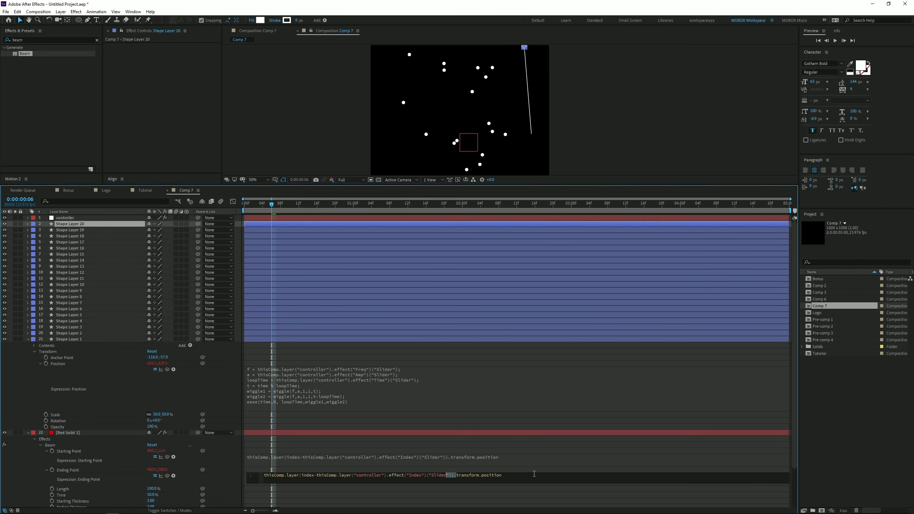
click(451, 475)
text(+1)
click(485, 405)
click(523, 460)
click(536, 499)
Examine the beam's two ends up close to see which dot layers it connects
click(621, 138)
scroll(550, 81, up, 1)
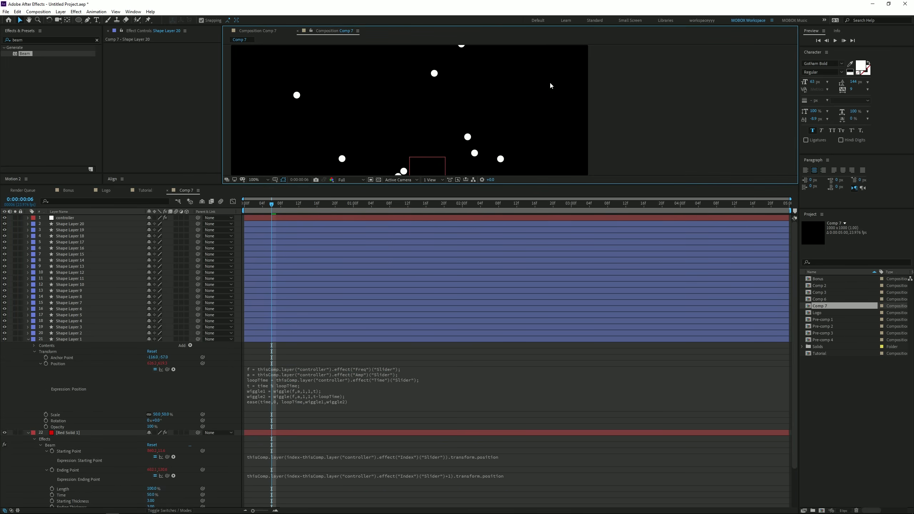
drag(546, 72, 533, 183)
click(462, 138)
scroll(460, 138, up, 1)
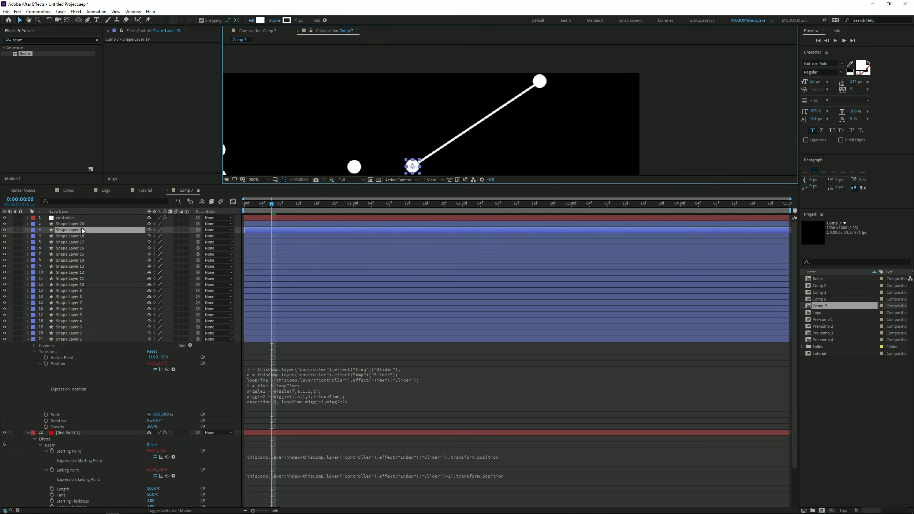
scroll(527, 132, down, 1)
drag(527, 130, 593, 88)
click(684, 90)
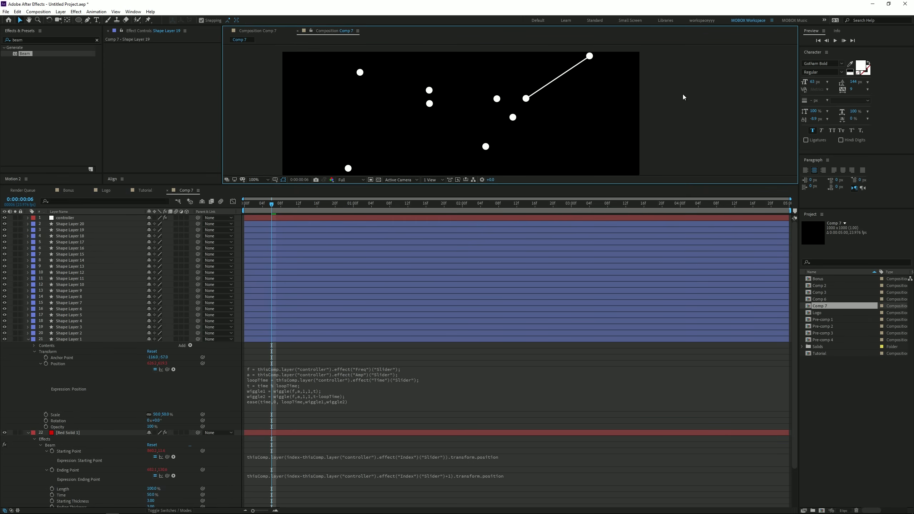
click(519, 506)
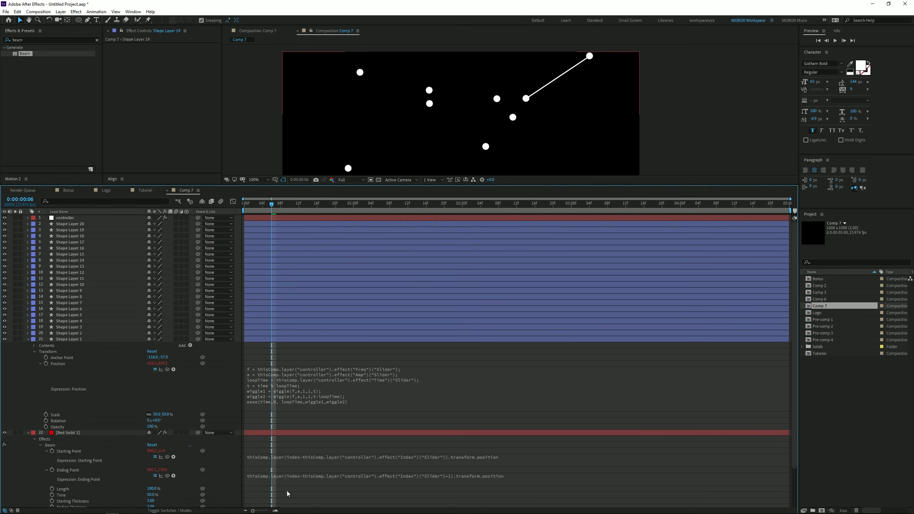
Collapse Shape Layer 1, duplicate Red Solid 1, and rename the upper copy A
click(27, 339)
click(71, 345)
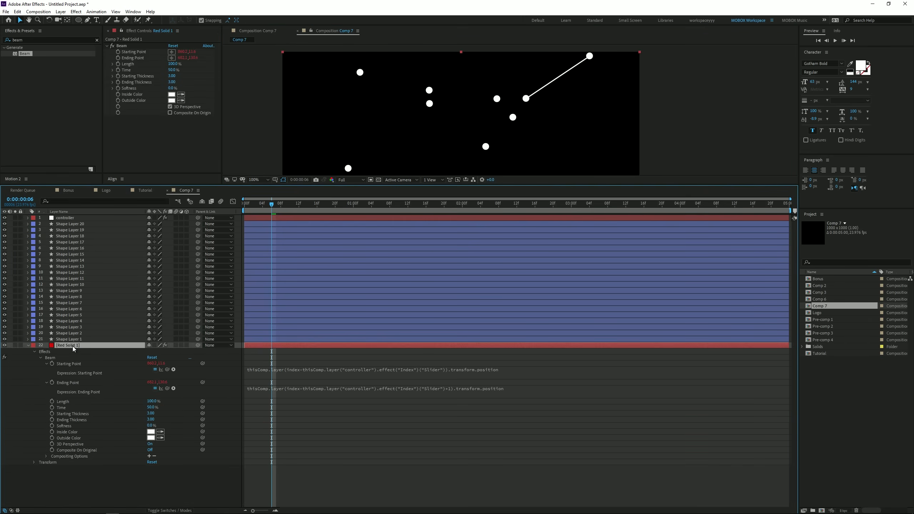
key(ctrl+d)
right_click(73, 343)
click(90, 338)
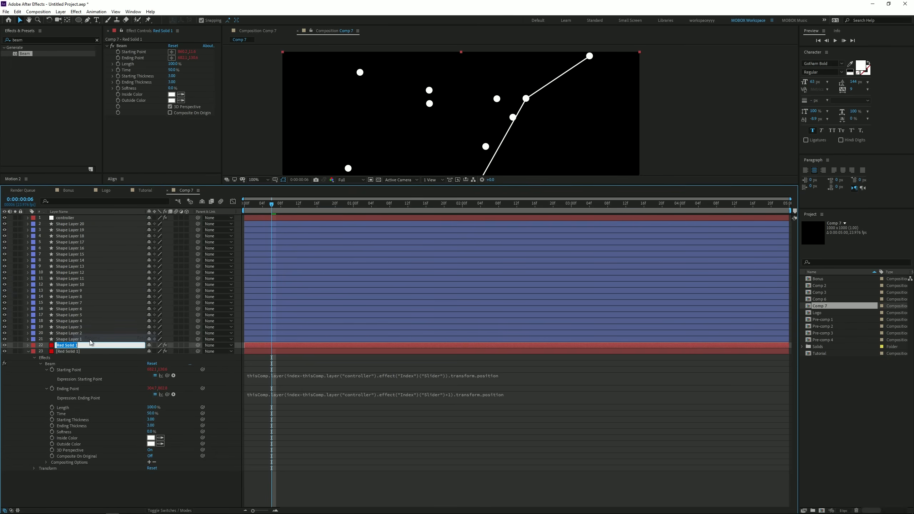
text(A)
key(Return)
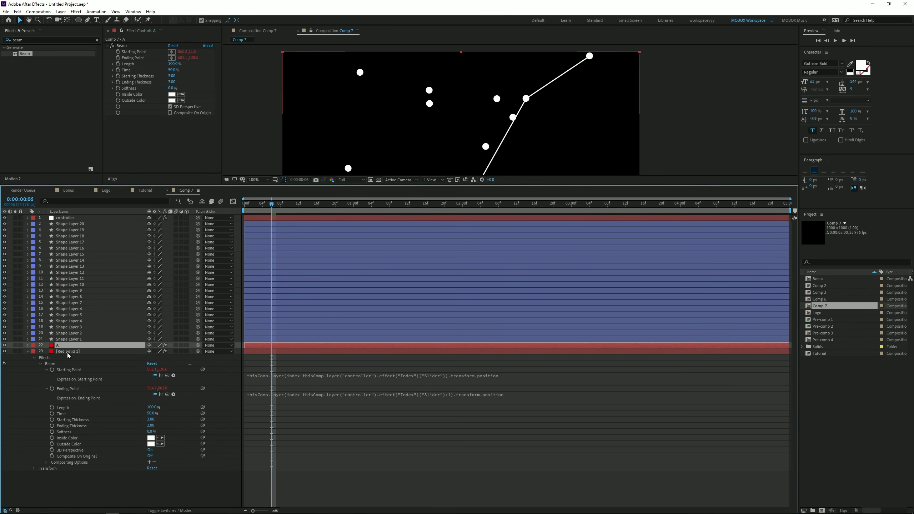
Rename the lower red solid, the one with its Beam properties expanded, as B
right_click(67, 353)
click(90, 348)
text(B)
key(Return)
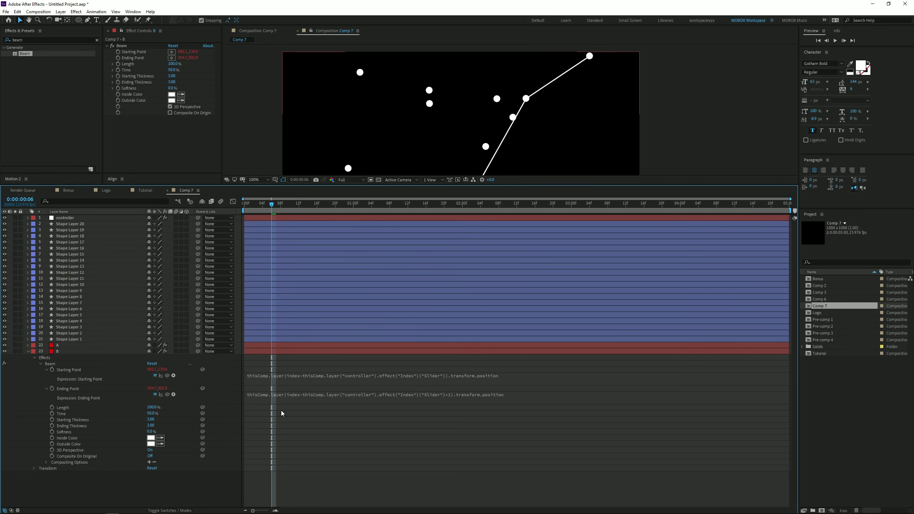
Change the offset after ("Slider") in layer B's Ending Point expression to +2
click(446, 395)
click(456, 394)
key(BackSpace)
text(2)
key(KP_Enter)
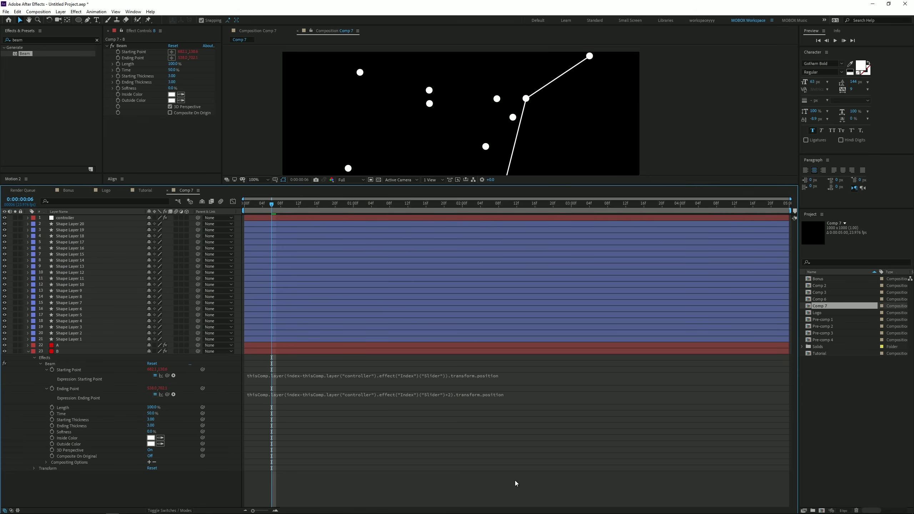
Collapse layer B, duplicate layers A and B together, and move the two copies to the end of the layer stack
key(comma)
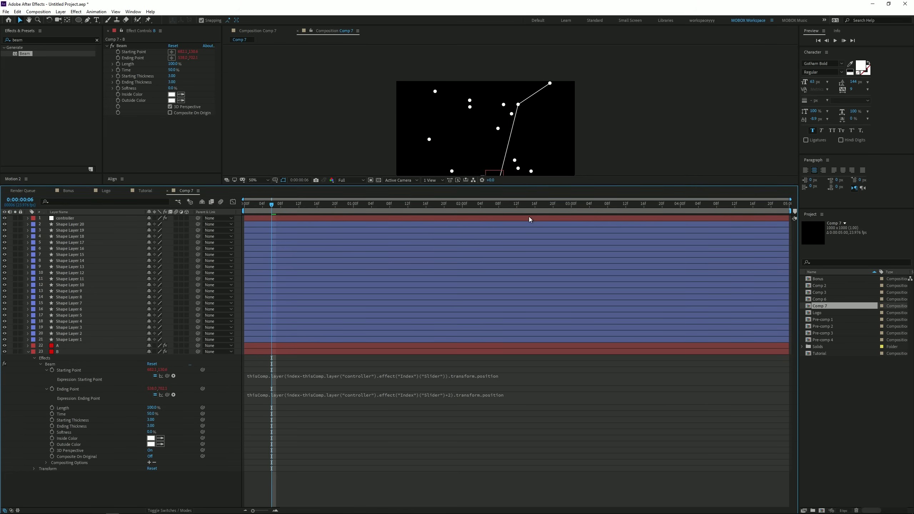
drag(533, 184, 533, 217)
drag(555, 167, 560, 125)
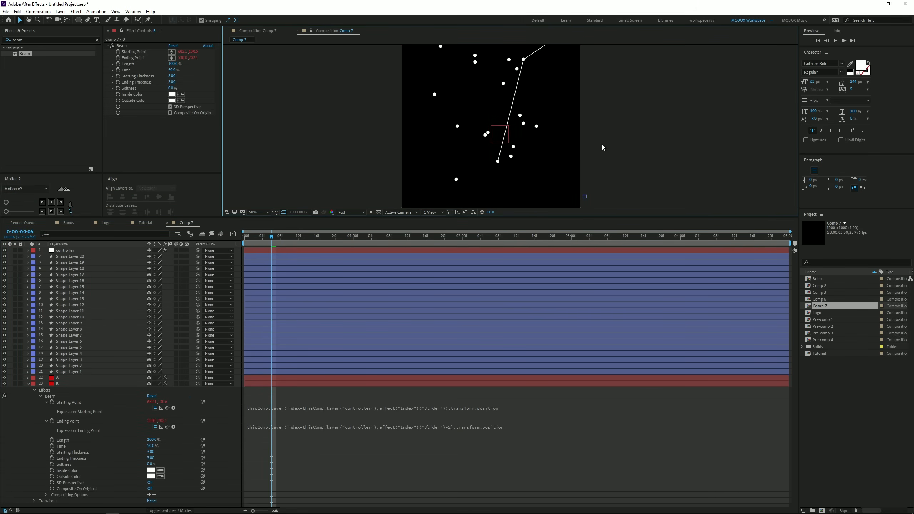
key(comma)
click(27, 384)
click(57, 379)
shift+click(58, 384)
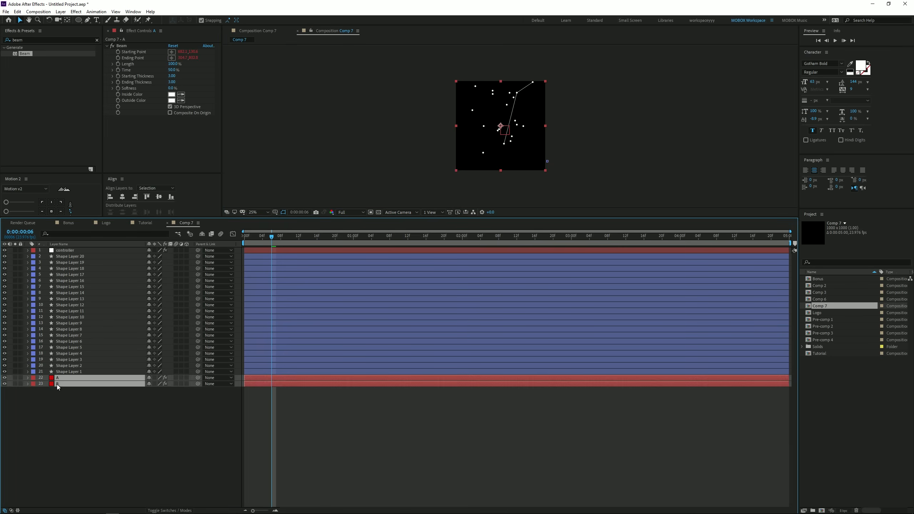
key(ctrl+d)
drag(60, 382, 93, 416)
click(93, 417)
Duplicate the four beam layers, A through B 2, and move the copies beneath them
click(65, 378)
shift+click(65, 396)
key(ctrl+d)
drag(67, 380, 80, 427)
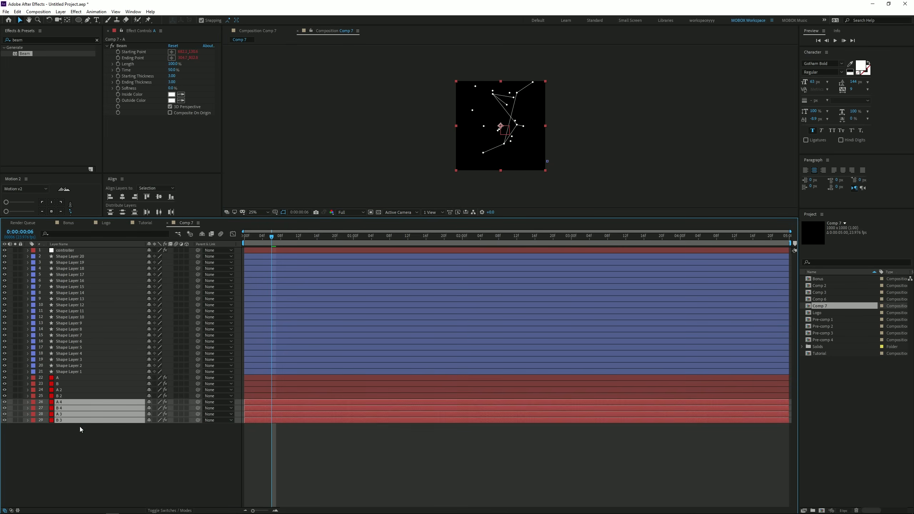
Duplicate all eight beam layers at once and place the eight copies below the existing ones
click(71, 379)
shift+click(63, 419)
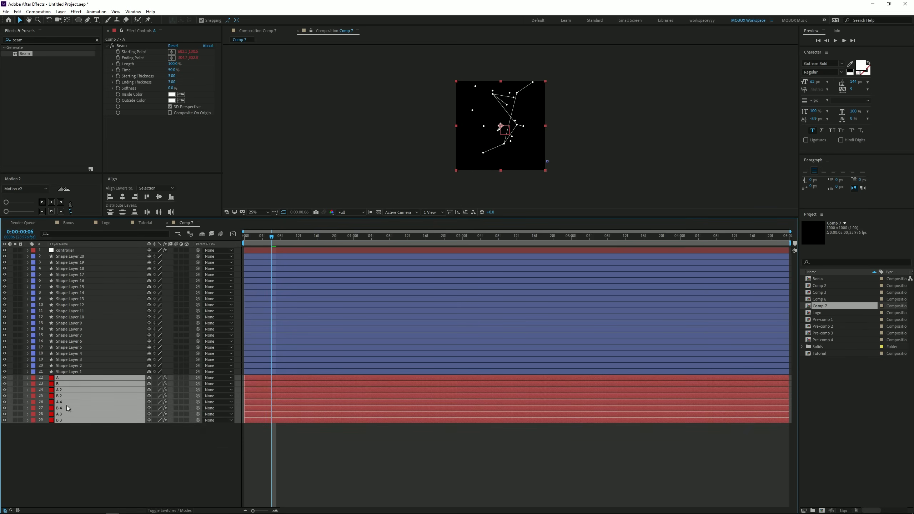
key(ctrl+d)
drag(64, 384, 75, 479)
click(320, 488)
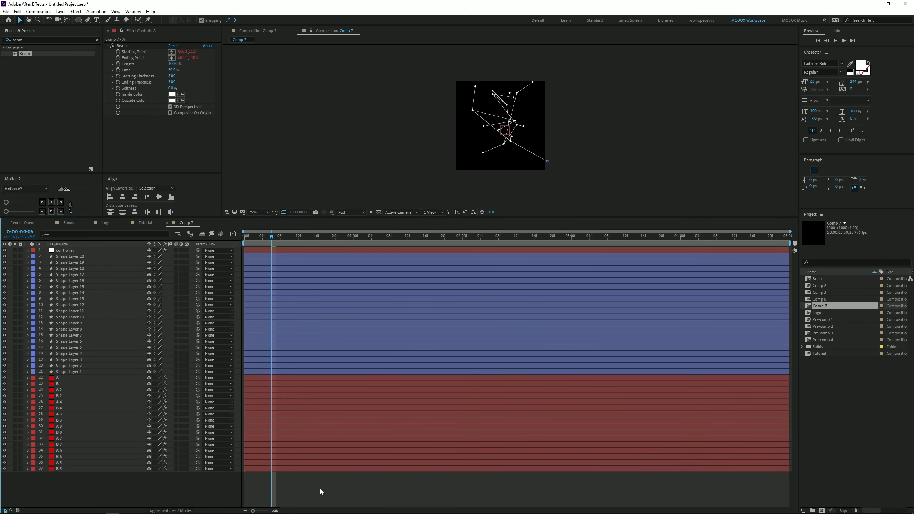
Play and scrub the opening part of the animation to check that the beams stay attached to the moving dots
scroll(478, 139, up, 1)
drag(377, 238, 257, 239)
key(space)
key(space)
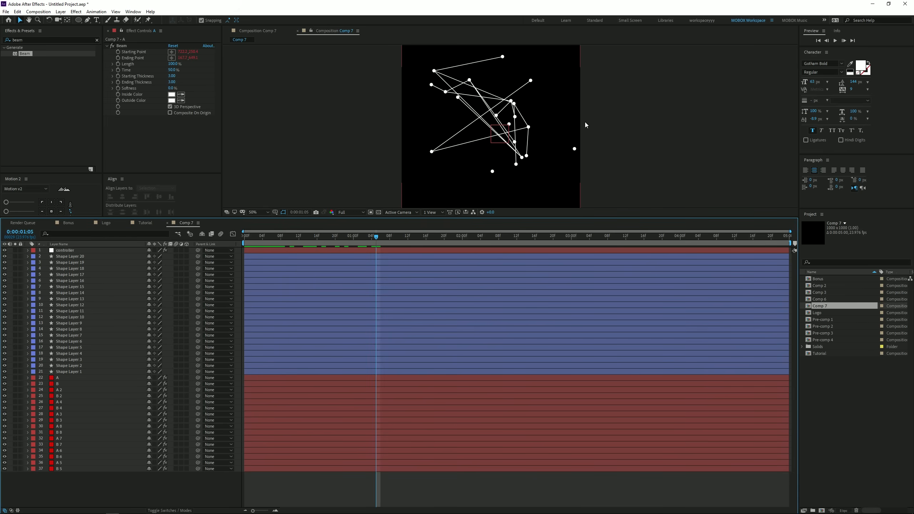
drag(245, 236, 384, 237)
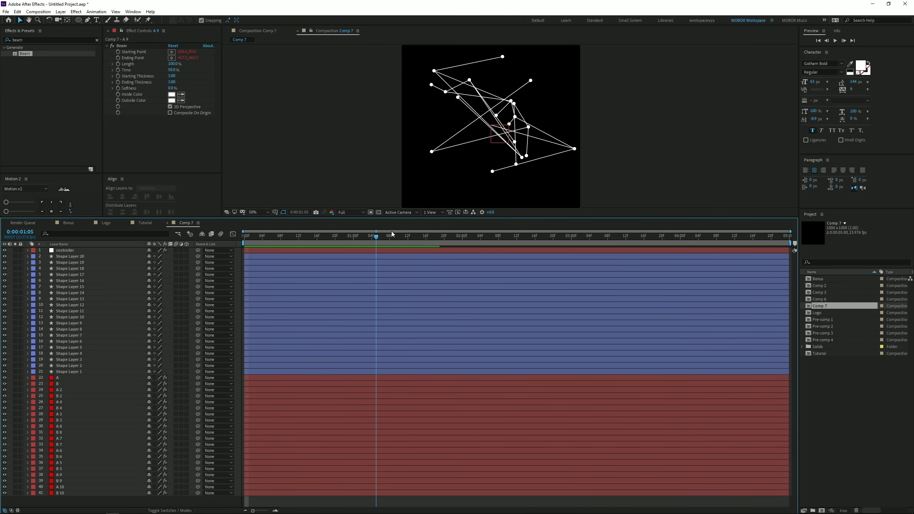
Delete the last beam layer, B 10
scroll(509, 125, up, 2)
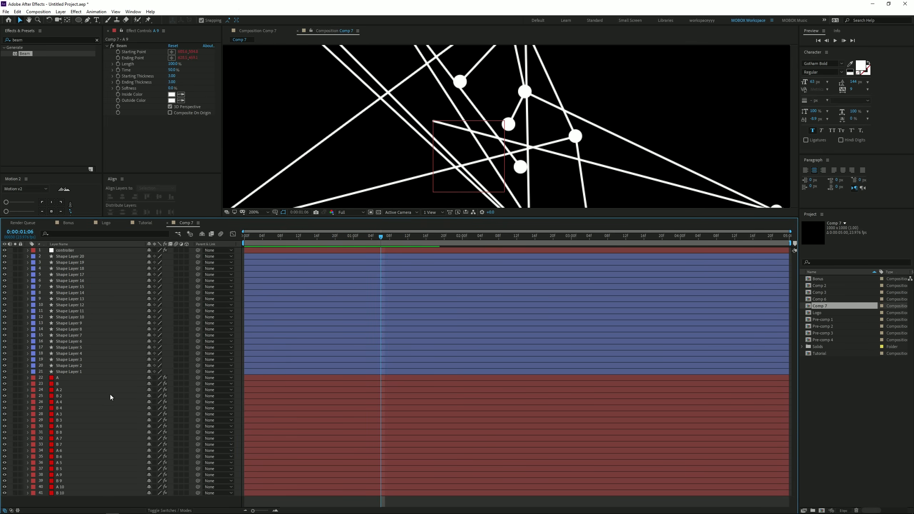
click(62, 493)
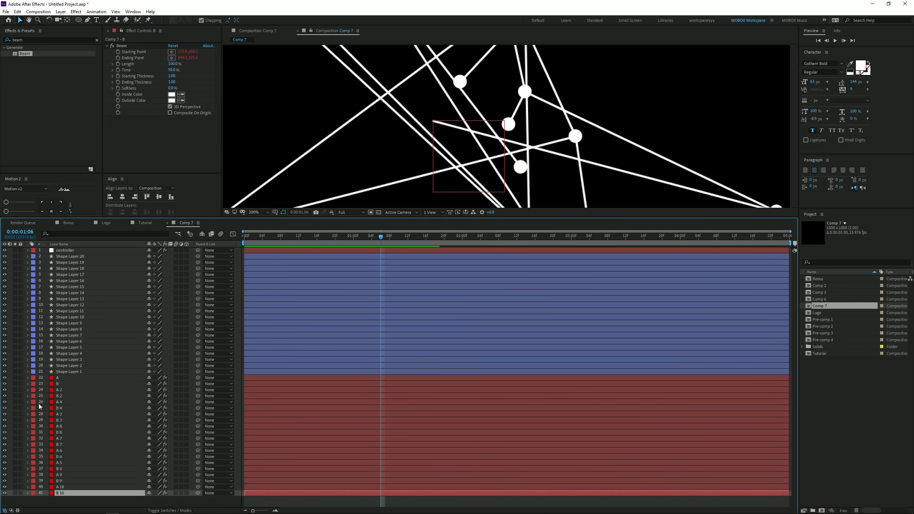
key(Delete)
scroll(454, 190, down, 2)
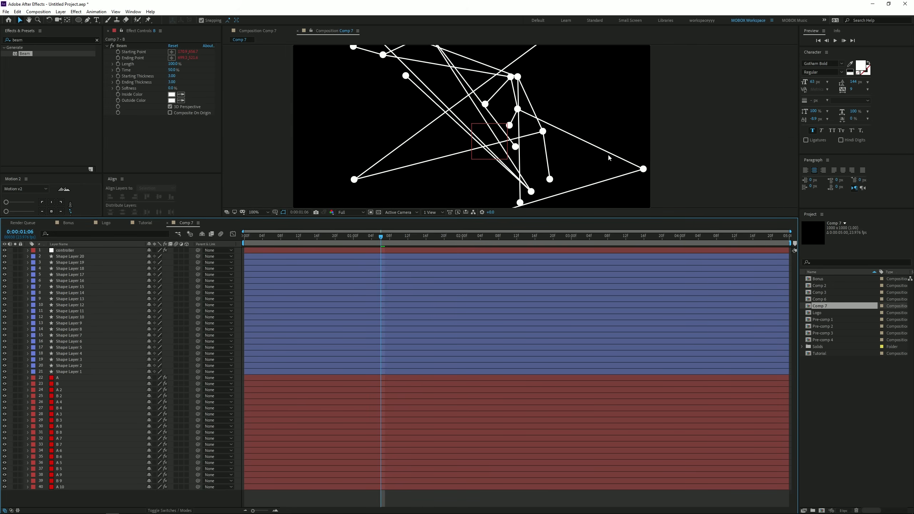
Inspect the remaining last beam layers, A 10, B 9 and A 9, to check their connections
click(71, 487)
click(70, 480)
click(70, 475)
click(72, 498)
scroll(437, 110, down, 2)
Play the animation from the first frame, and examine the connected lines up close around 0:00:02:09
key(Home)
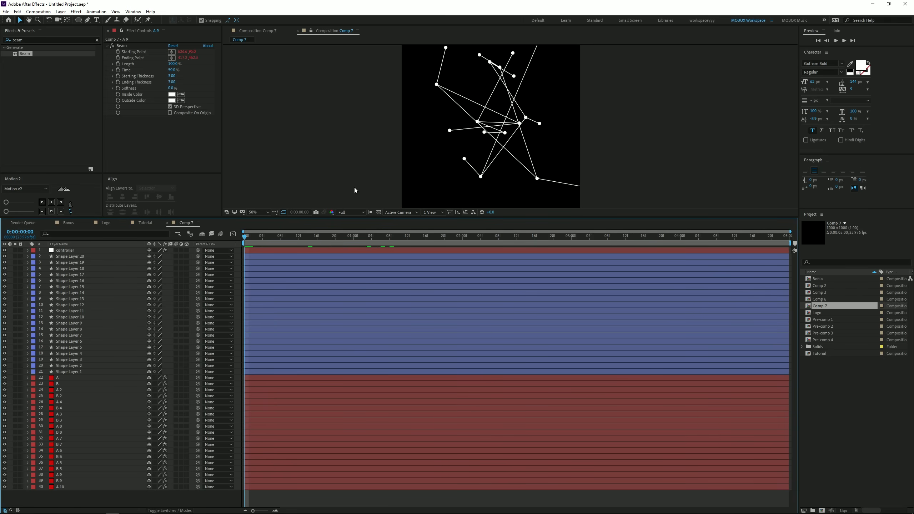
key(space)
key(space)
scroll(499, 114, up, 2)
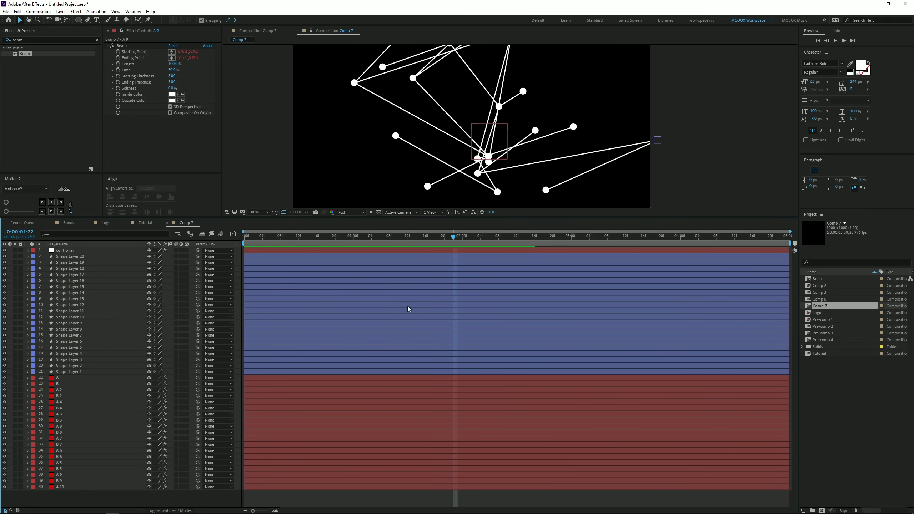
drag(465, 238, 504, 237)
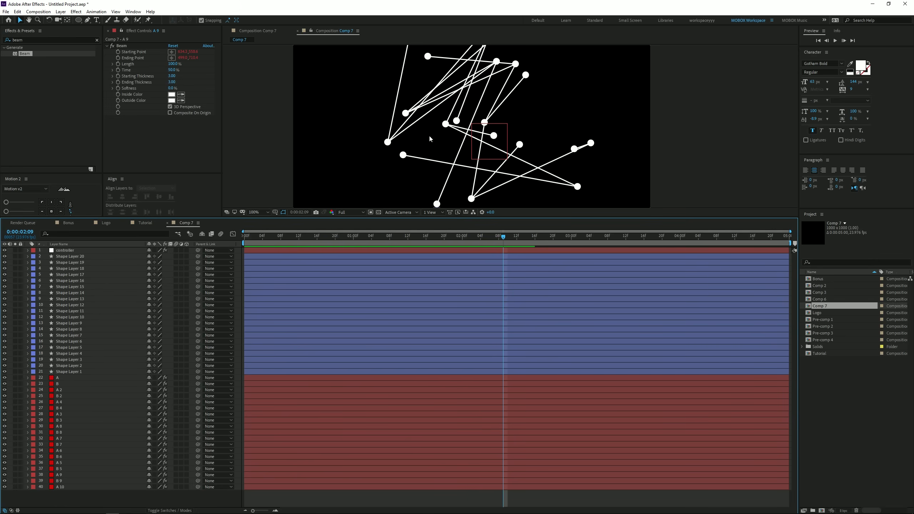
drag(433, 122, 449, 177)
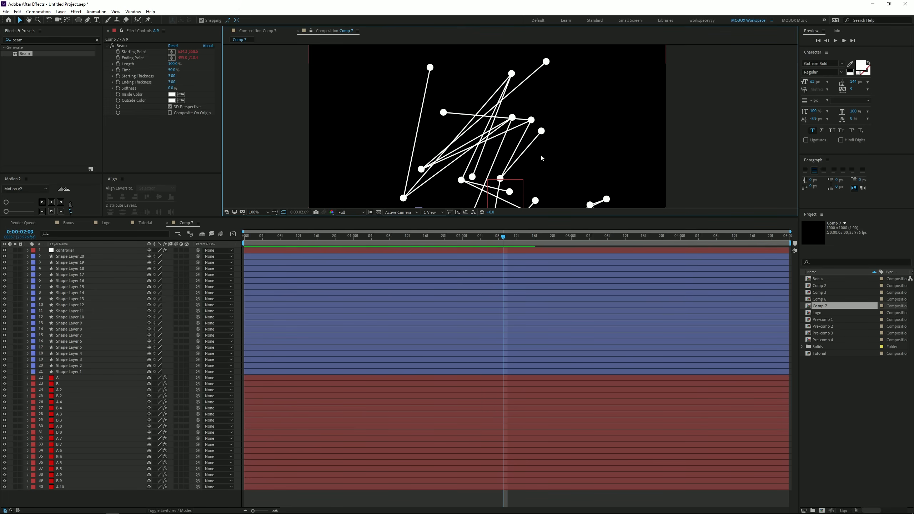
Play the whole composition from the start at a reduced view, and park the time indicator at 0:00:02:11
scroll(540, 153, down, 5)
drag(505, 235, 238, 236)
scroll(561, 145, down, 1)
key(space)
scroll(558, 120, up, 1)
drag(557, 120, 549, 145)
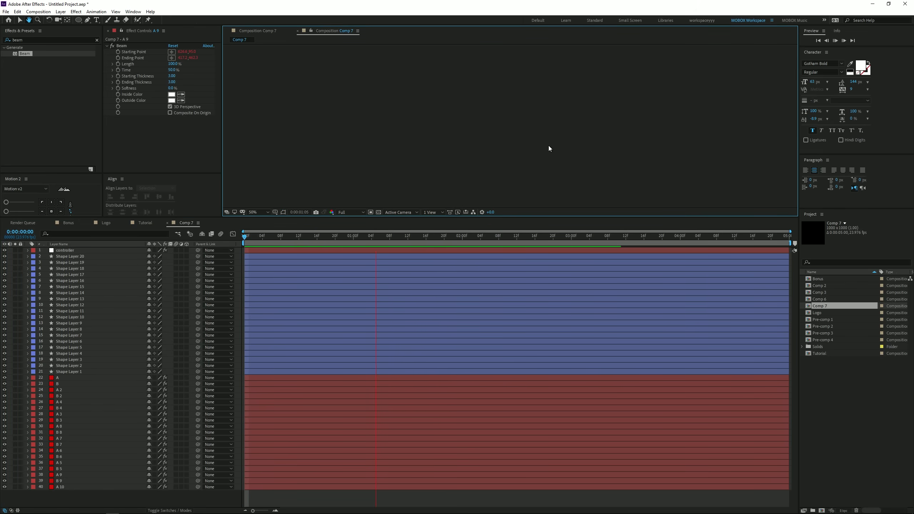
scroll(512, 172, down, 4)
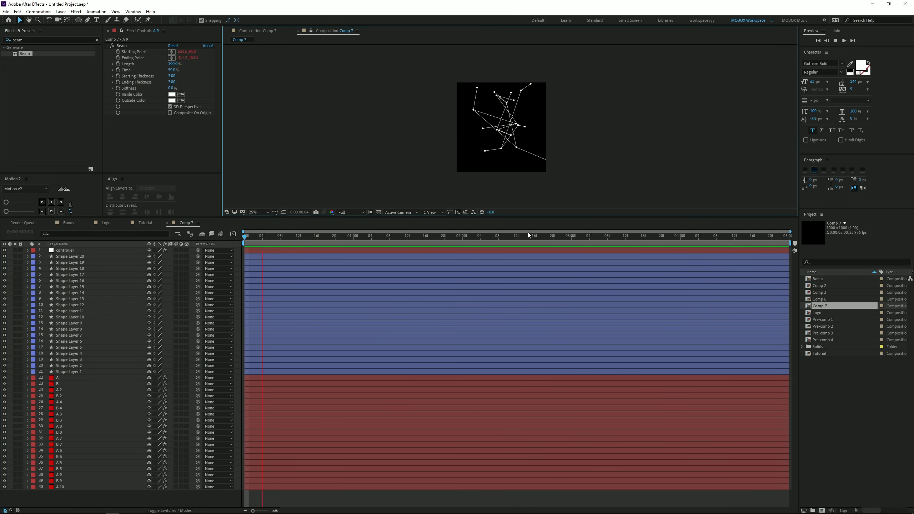
click(513, 235)
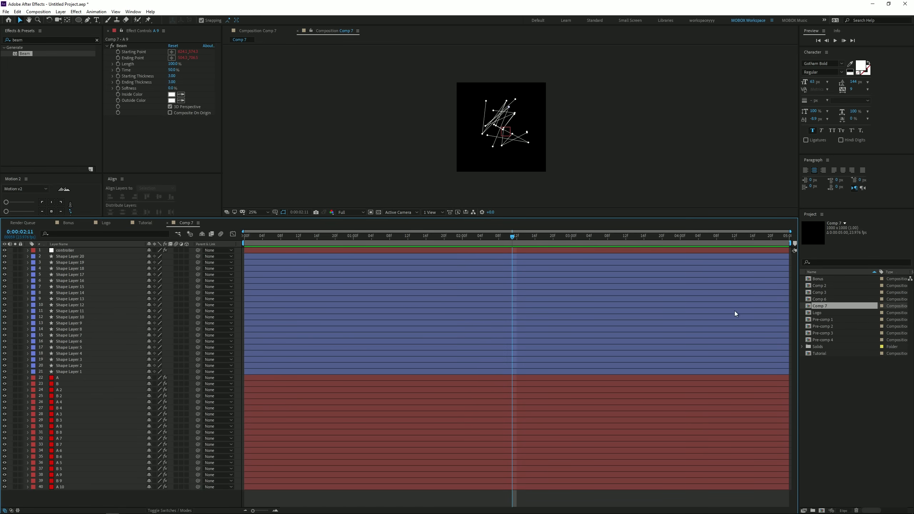
Select every layer from controller down to A 10 and pre-compose them into one composition
click(74, 251)
shift+click(79, 485)
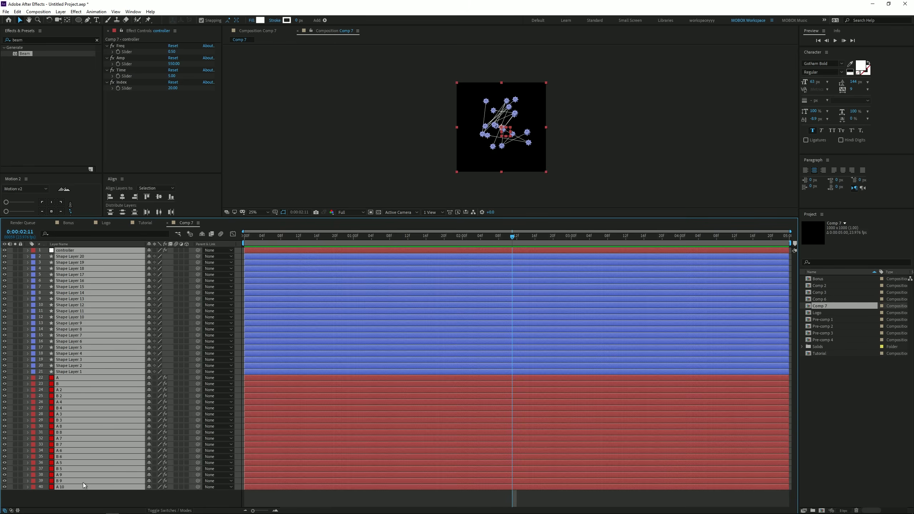
key(ctrl+shift+c)
click(234, 283)
Enlarge the composition viewer and nest the Pre-comp 5 layer inside another pre-composition
scroll(466, 162, up, 2)
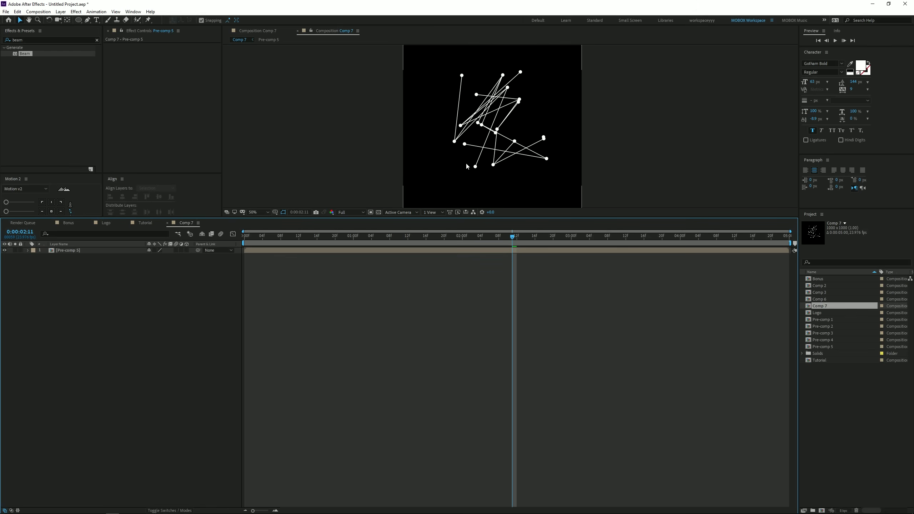
drag(464, 219, 457, 239)
drag(457, 281, 457, 300)
scroll(484, 218, up, 2)
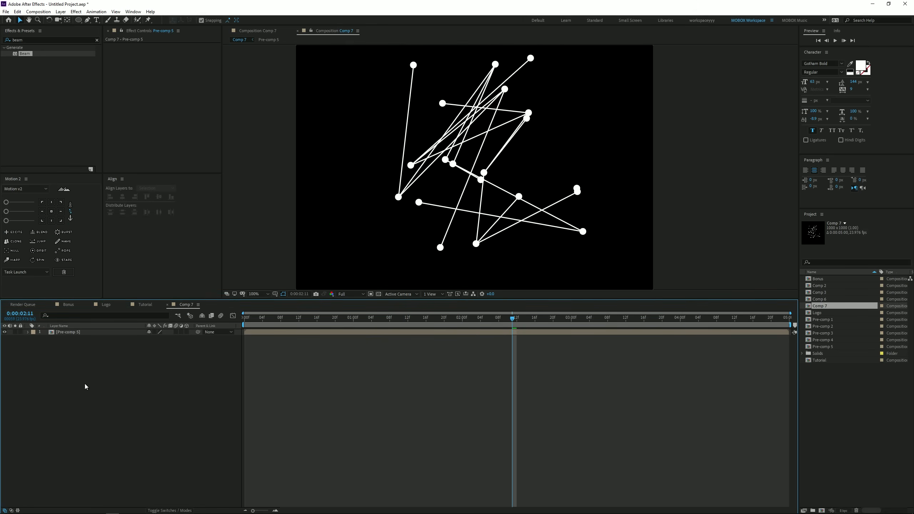
click(84, 333)
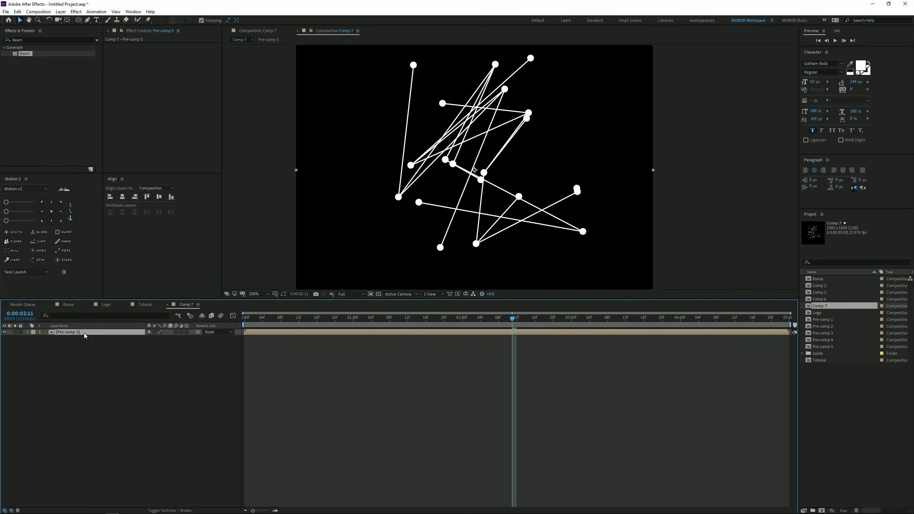
key(ctrl+shift+c)
click(238, 285)
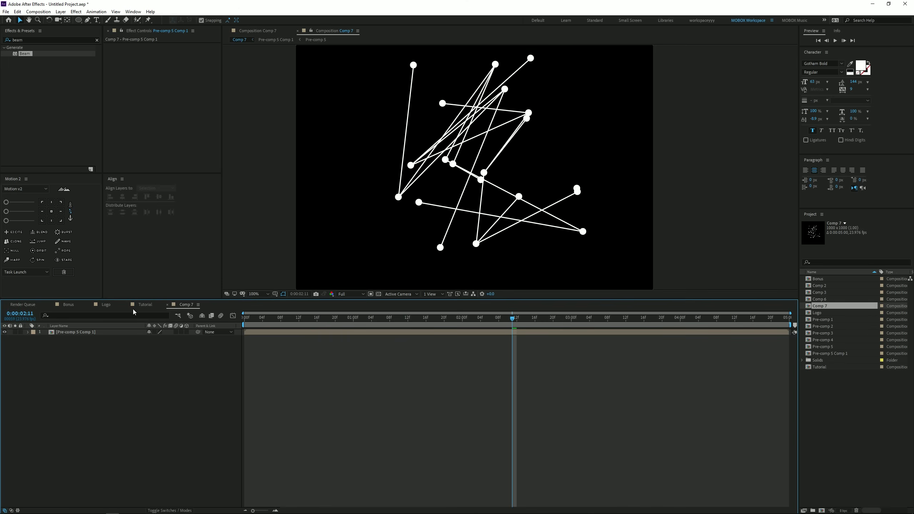
Open Pre-comp 5 Comp 1, duplicate its Pre-comp 5 layer three times, and stagger the copies' start times one frame apart
double_click(83, 331)
click(80, 333)
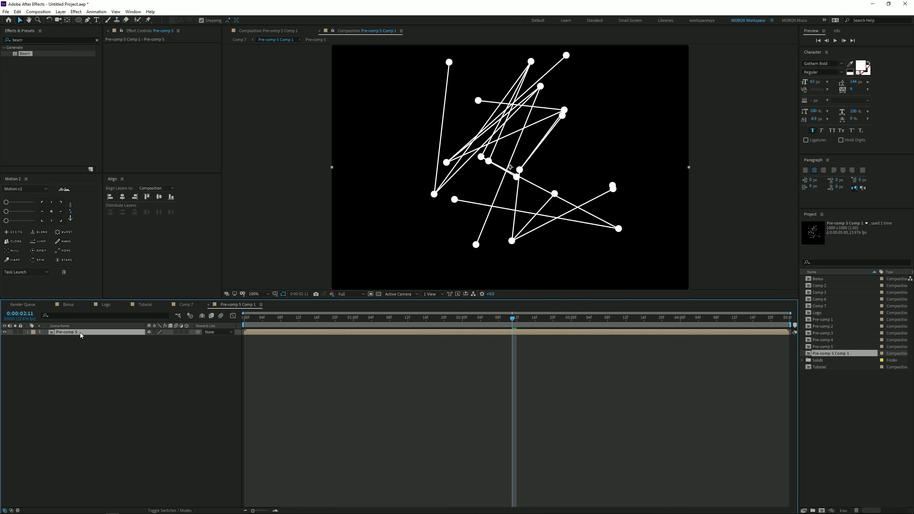
key(ctrl+d)
click(79, 339)
key(ctrl+d)
click(84, 345)
key(ctrl+d)
drag(250, 338, 268, 347)
Select the three offset Pre-comp 5 copies and set their opacity to 10%
shift+click(260, 339)
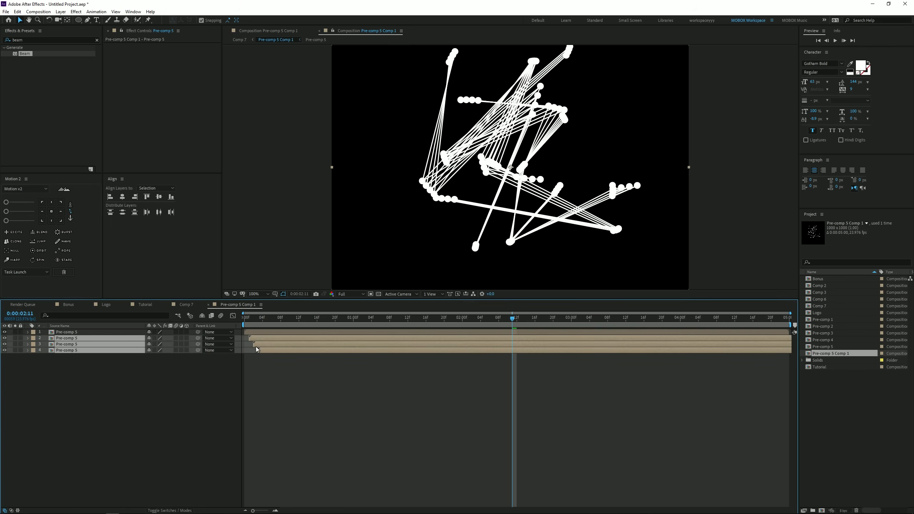
key(t)
click(153, 344)
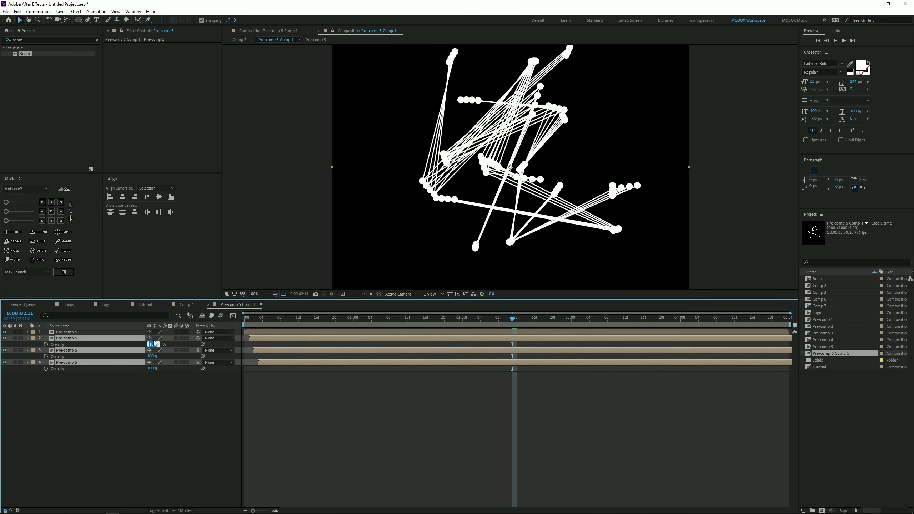
key(Return)
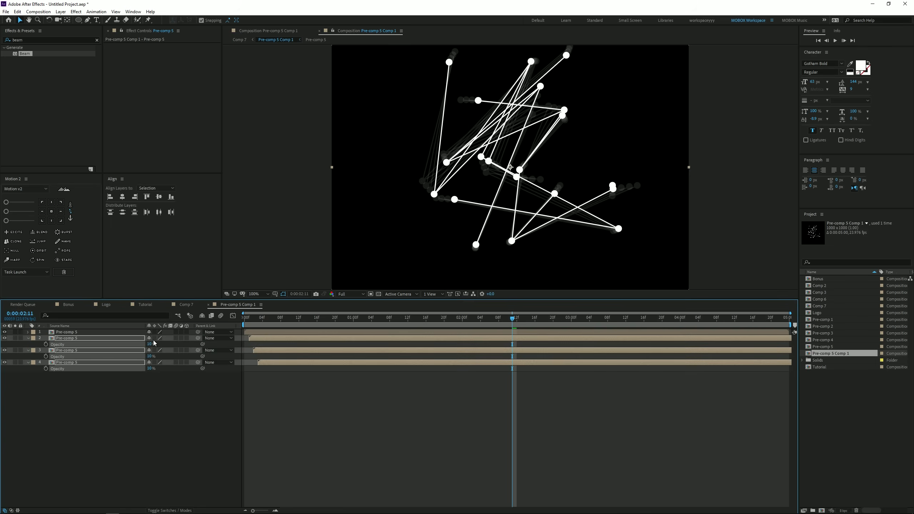
Lower the opacity of the third layer to 5% and the fourth layer to 1%
click(151, 356)
text(5)
key(Tab)
text(1)
key(Return)
click(153, 373)
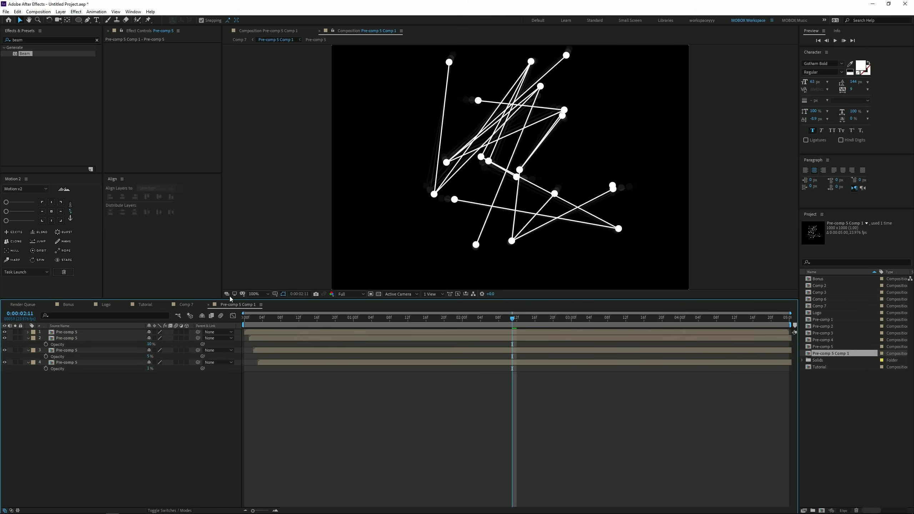
Preview the faint trails behind the dots in Pre-comp 5 Comp 1, and return to Comp 7 to view them there
key(space)
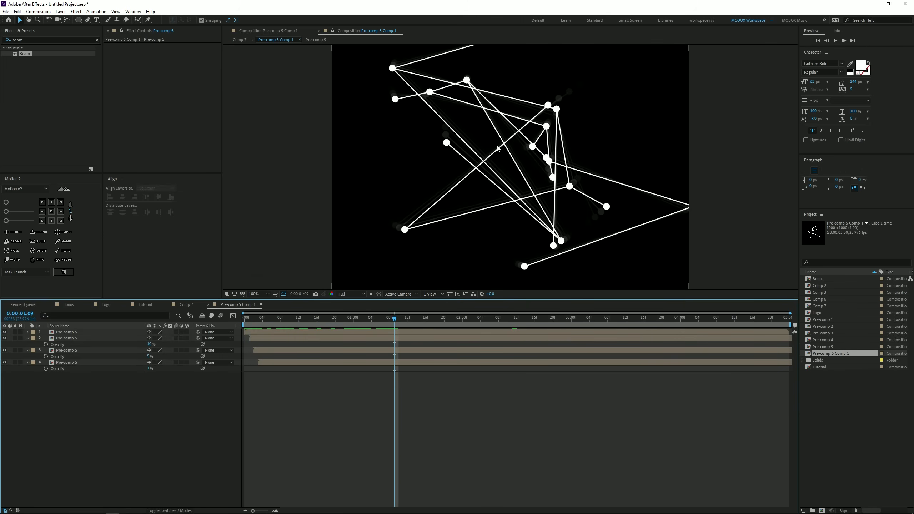
scroll(555, 132, up, 1)
scroll(639, 205, down, 1)
click(188, 305)
click(163, 388)
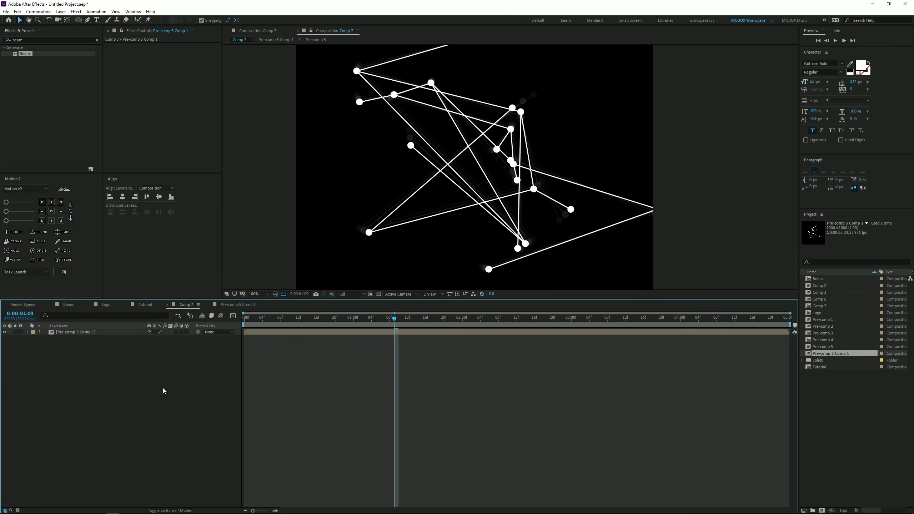
scroll(431, 180, down, 1)
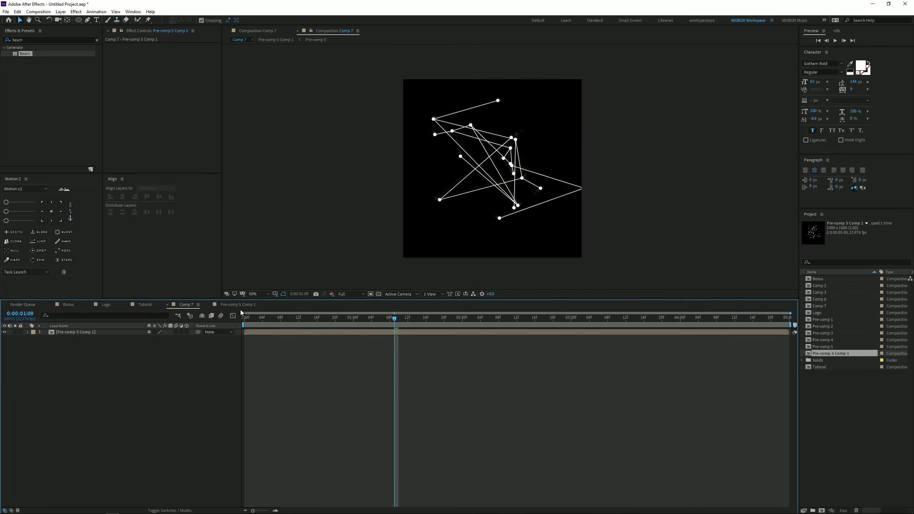
click(237, 304)
click(179, 305)
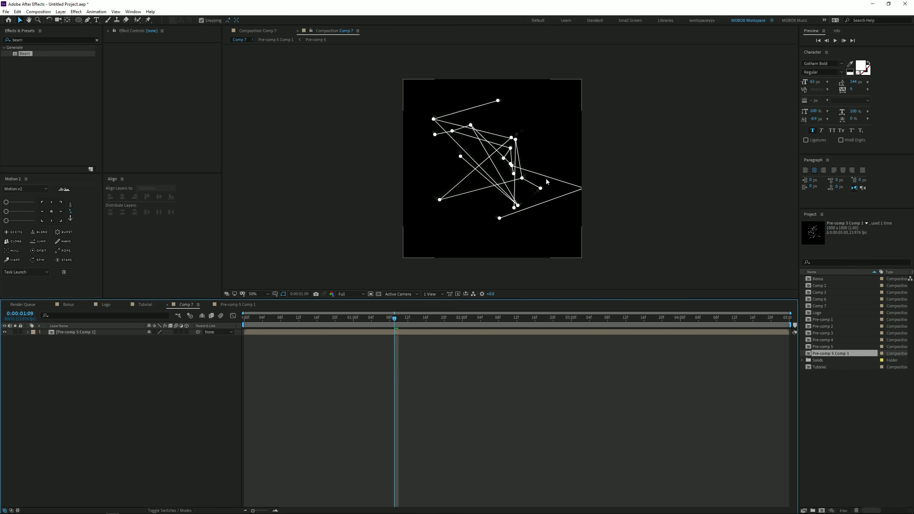
Create a black (000000) solid in Comp 7 and place it beneath the Pre-comp 5 Comp 1 layer
click(60, 12)
mouse_move(72, 20)
click(213, 28)
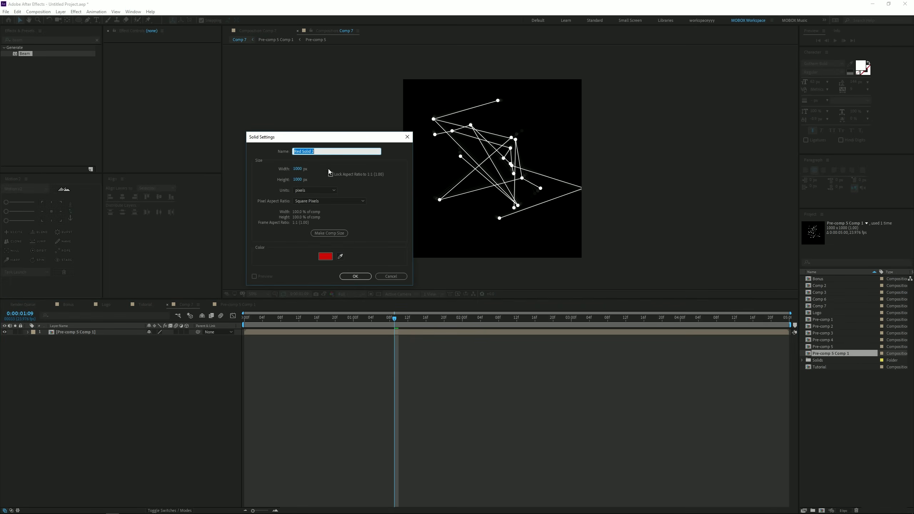
click(329, 256)
text(000000)
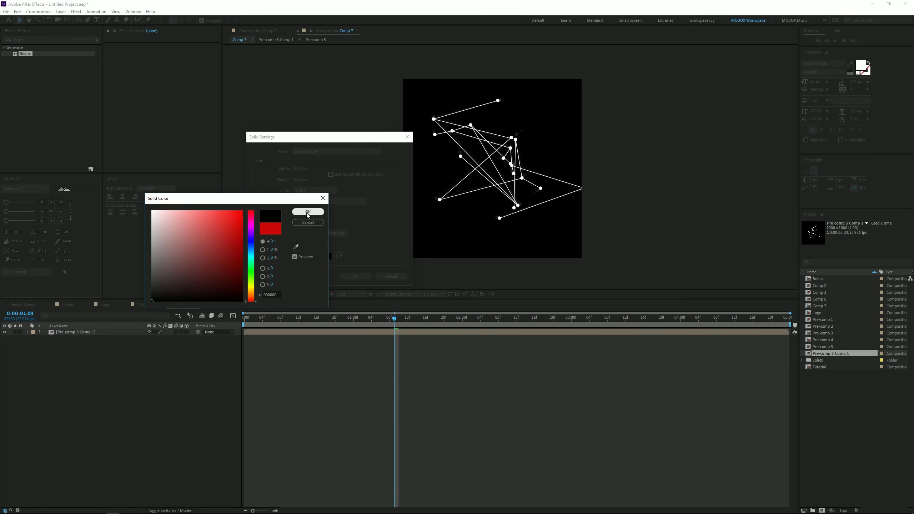
click(308, 212)
click(357, 276)
drag(88, 332, 87, 347)
click(85, 345)
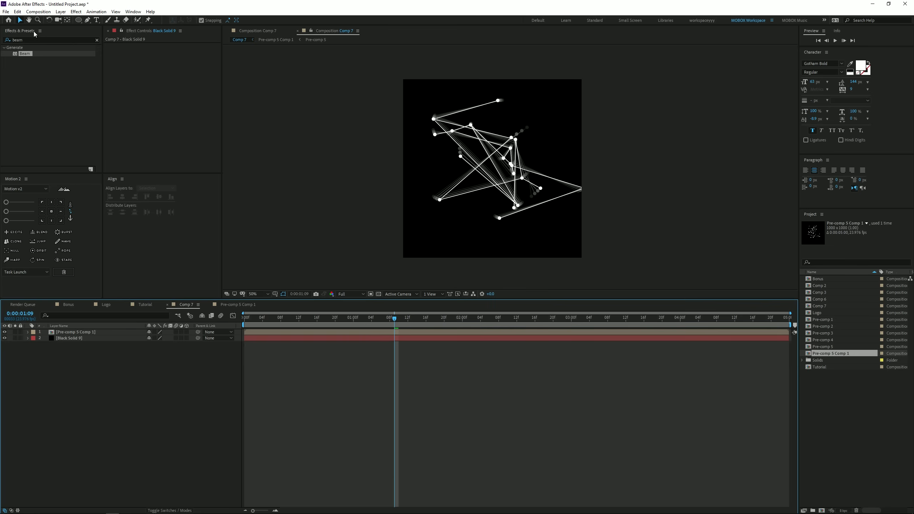
Add an adjustment layer above Pre-comp 5 Comp 1, and place the Logo comp above it in Comp 7
click(60, 11)
mouse_move(72, 19)
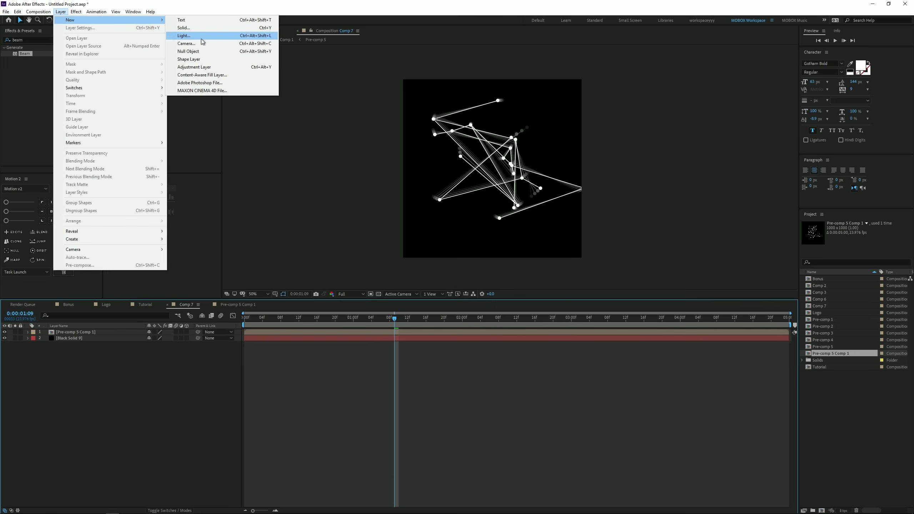
click(208, 68)
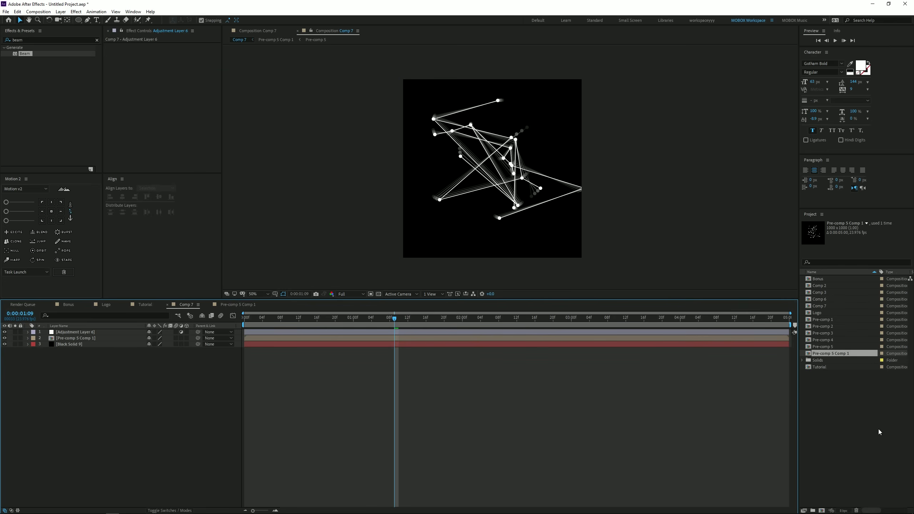
click(891, 435)
drag(828, 313, 494, 174)
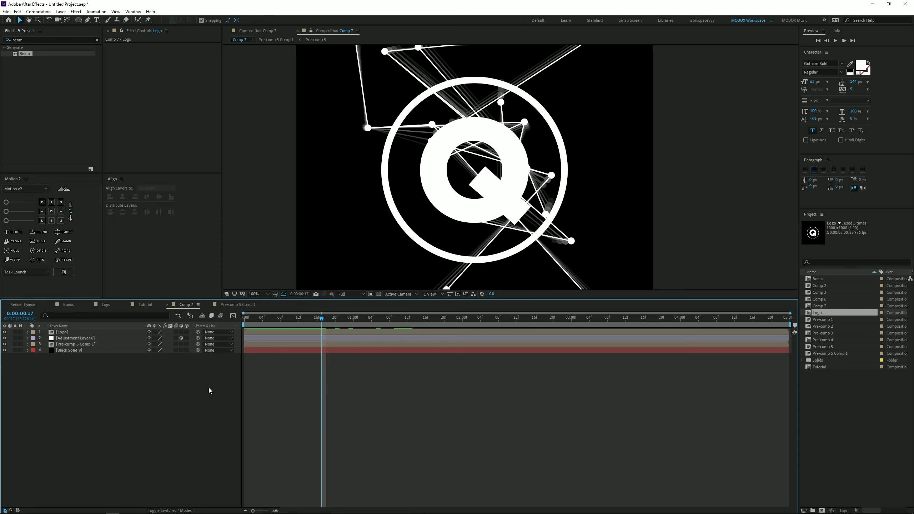
Add a second adjustment layer above the Logo layer, and a null object at the top of the stack
click(61, 11)
mouse_move(108, 20)
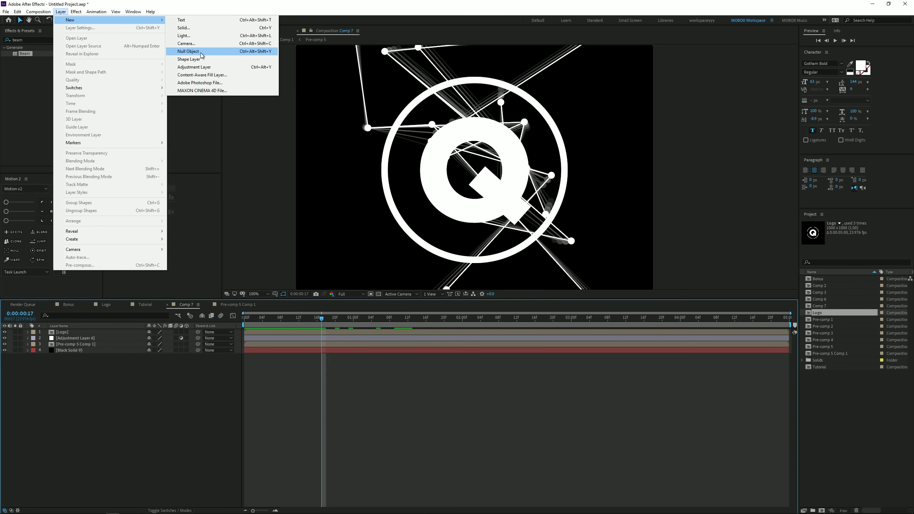
click(207, 67)
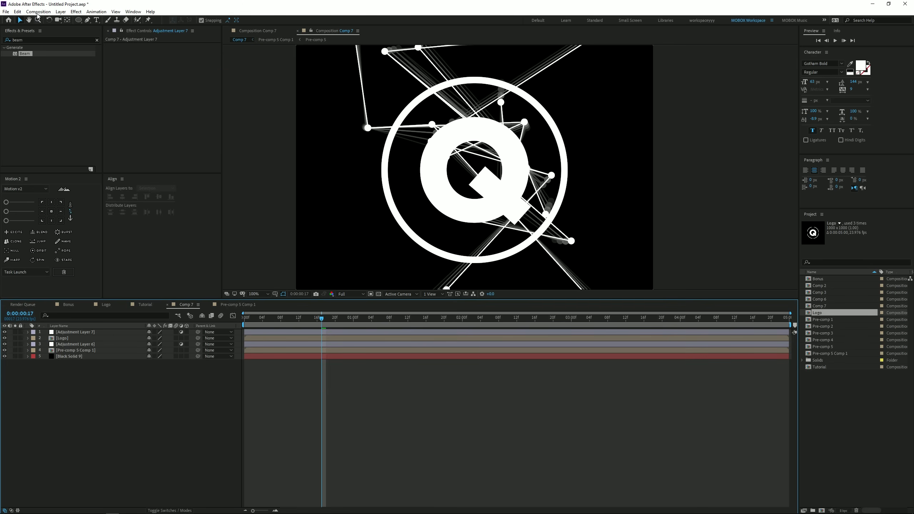
click(60, 11)
mouse_move(108, 20)
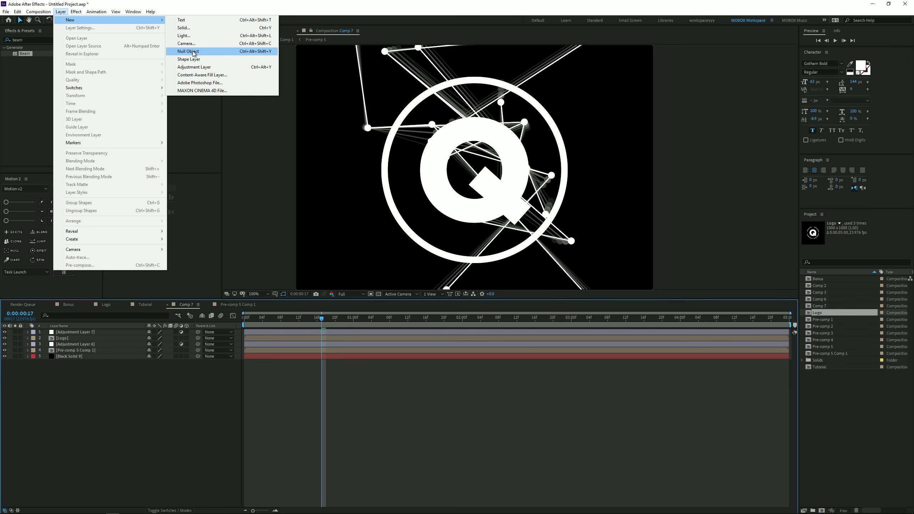
click(208, 51)
click(173, 441)
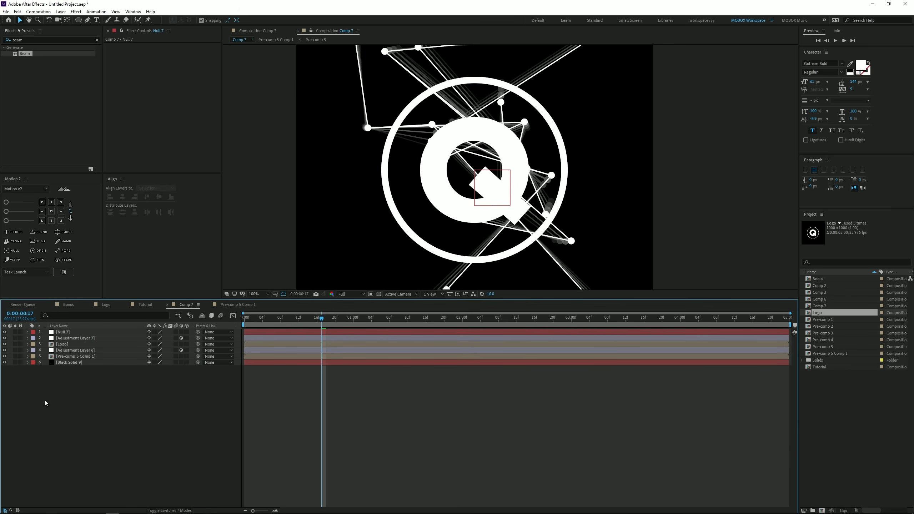
Rename the Pre-comp 5 Comp 1 layer as Line
right_click(76, 357)
click(89, 353)
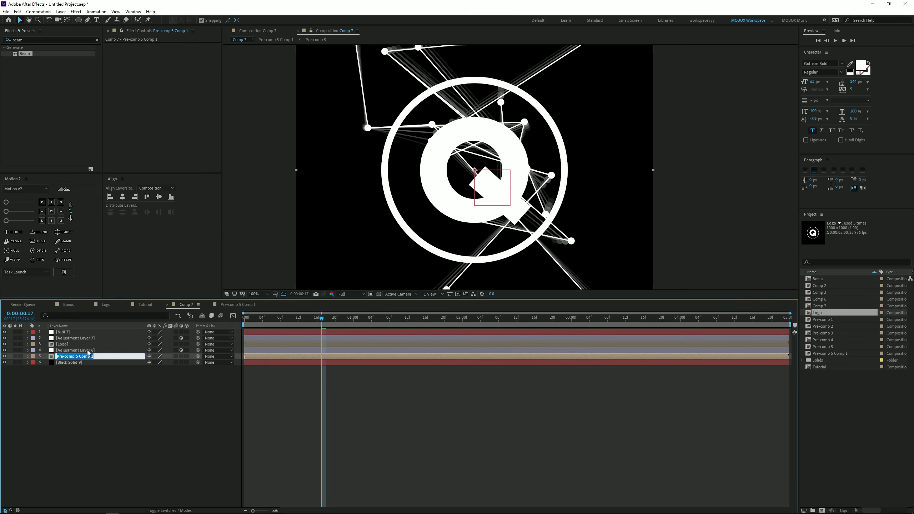
text(Line)
key(Return)
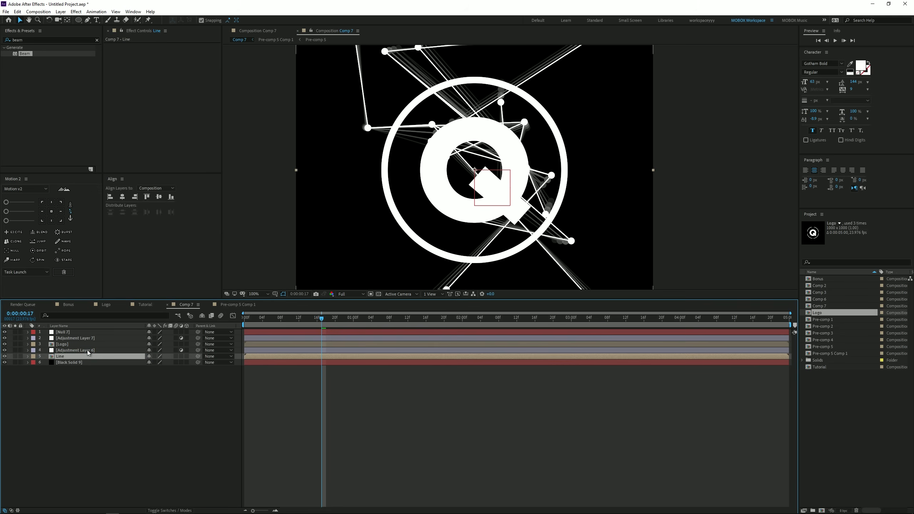
click(87, 389)
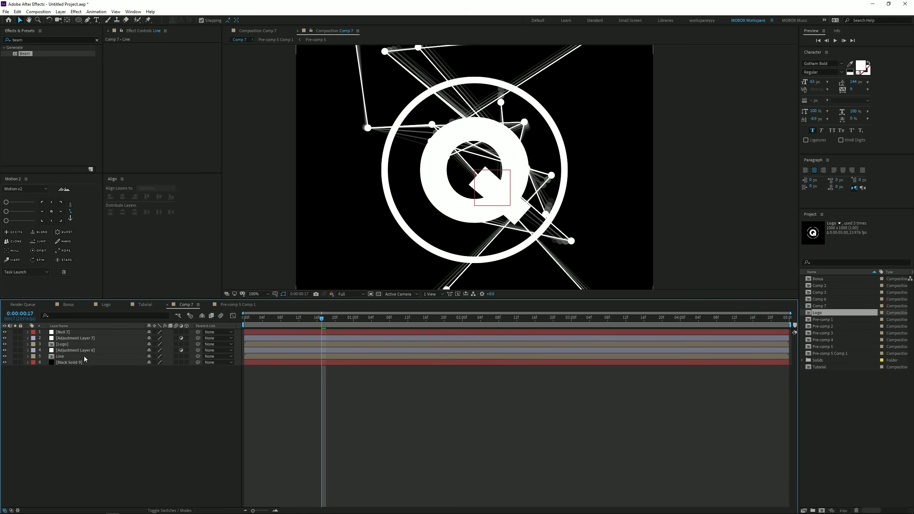
Find the CC Lens effect and apply it to the Line layer
click(25, 39)
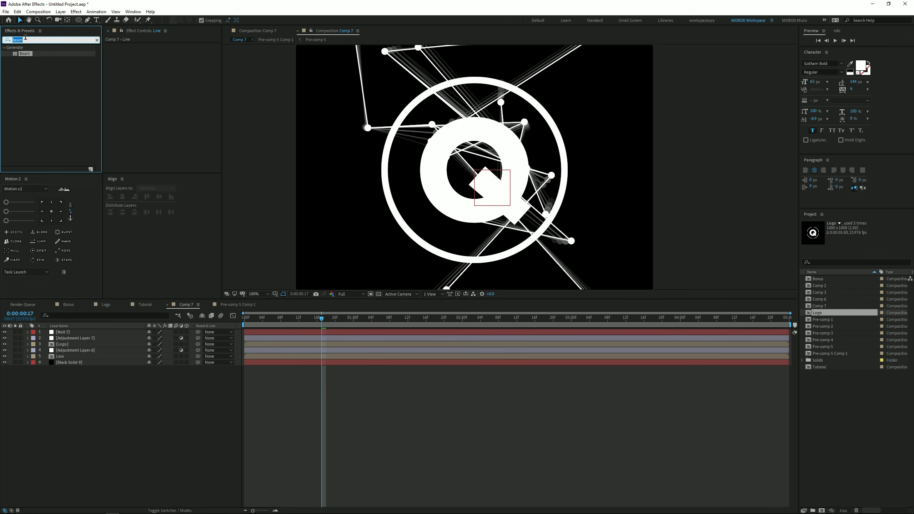
text(cc len)
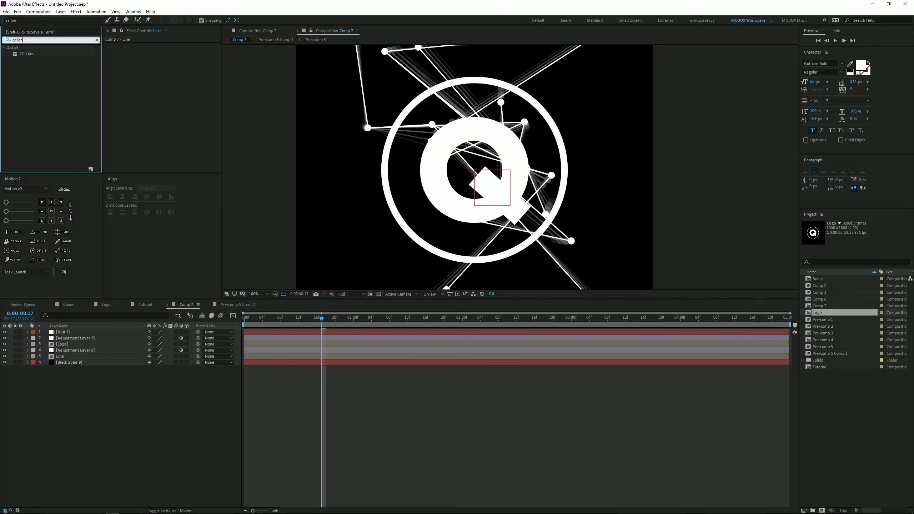
drag(26, 55, 94, 357)
scroll(388, 184, down, 1)
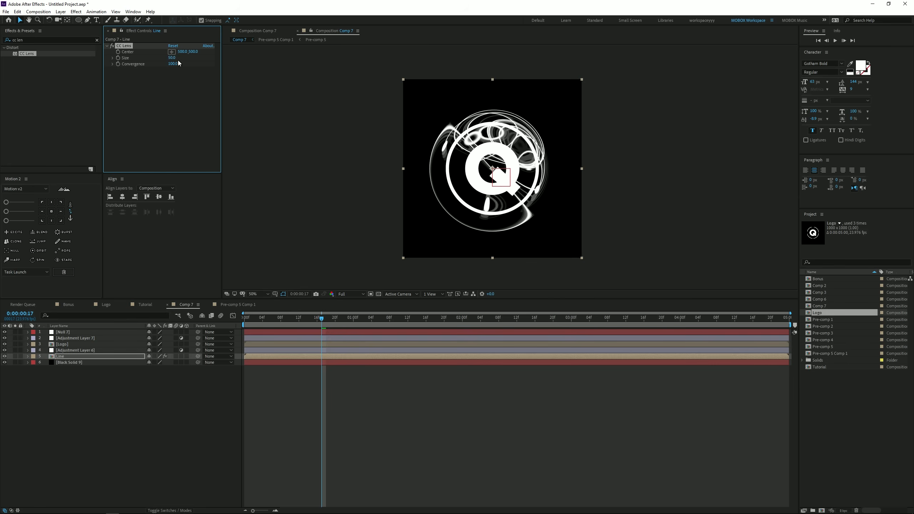
Try larger CC Lens sizes on the Line layer at different frames, and set the size to 150
drag(178, 56, 213, 45)
click(333, 379)
drag(326, 317, 479, 306)
drag(173, 58, 243, 55)
drag(480, 317, 321, 312)
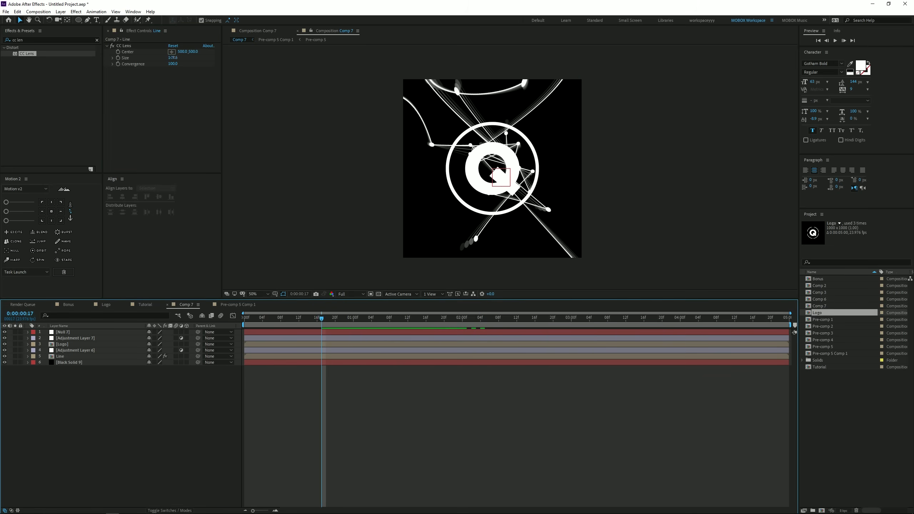
click(124, 46)
drag(132, 63, 174, 59)
click(174, 58)
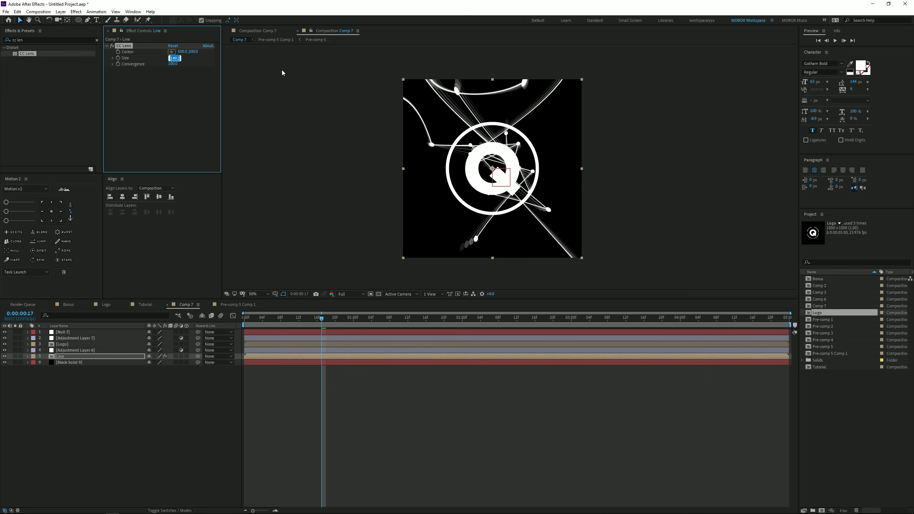
text(150)
key(Return)
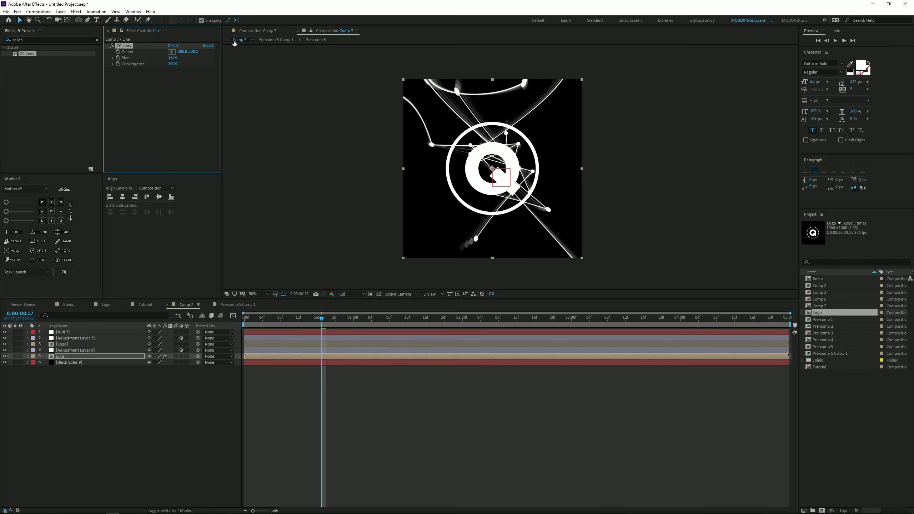
click(473, 435)
Set the CC Lens size on the Line layer to 175
drag(175, 58, 188, 58)
click(174, 58)
text(175)
key(Return)
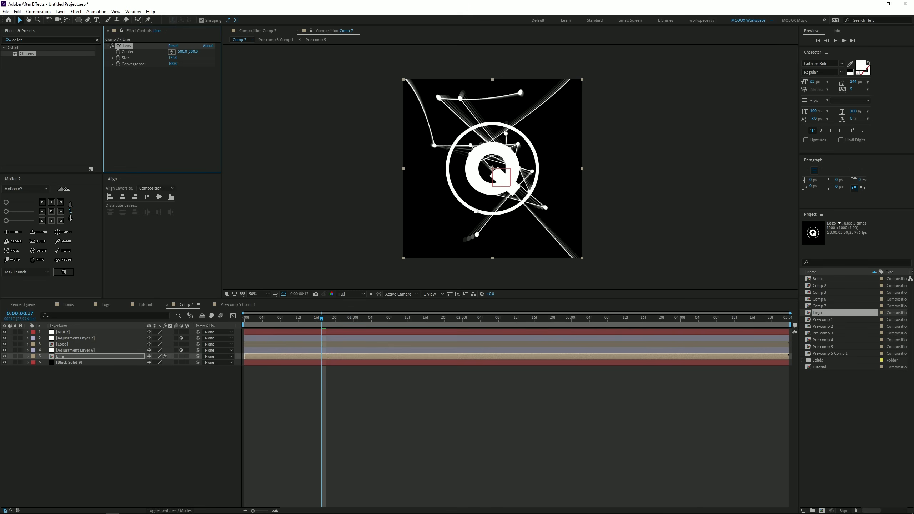
click(207, 465)
Apply the Wave Warp effect to the Line layer and set its wave type to Smooth Noise
click(49, 40)
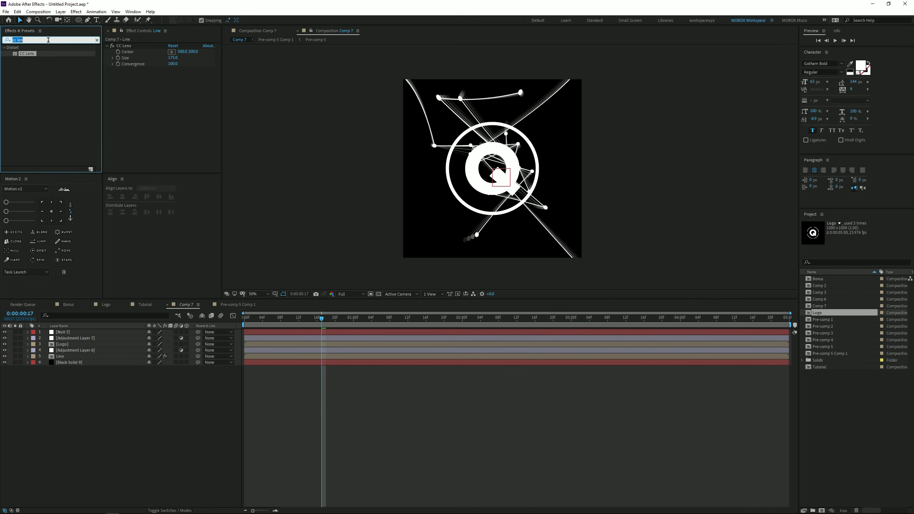
text(wave)
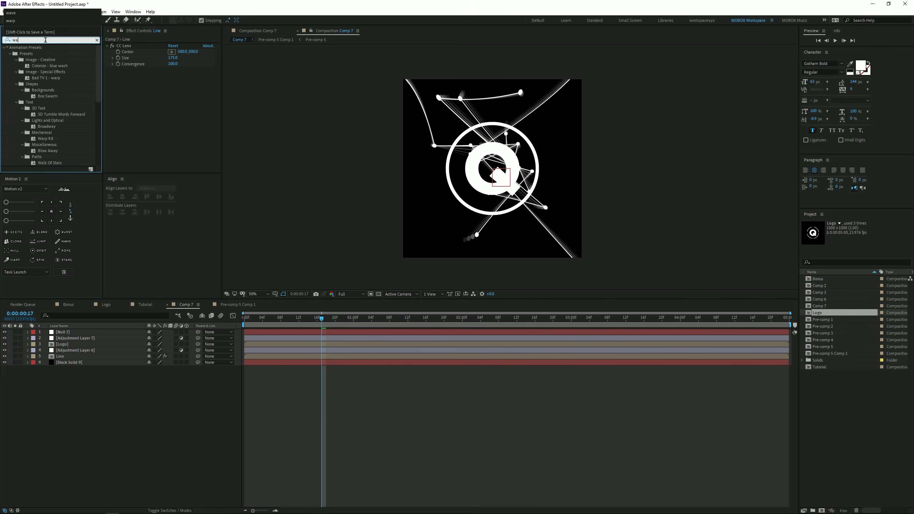
drag(37, 55, 168, 111)
scroll(503, 151, up, 1)
drag(505, 152, 523, 205)
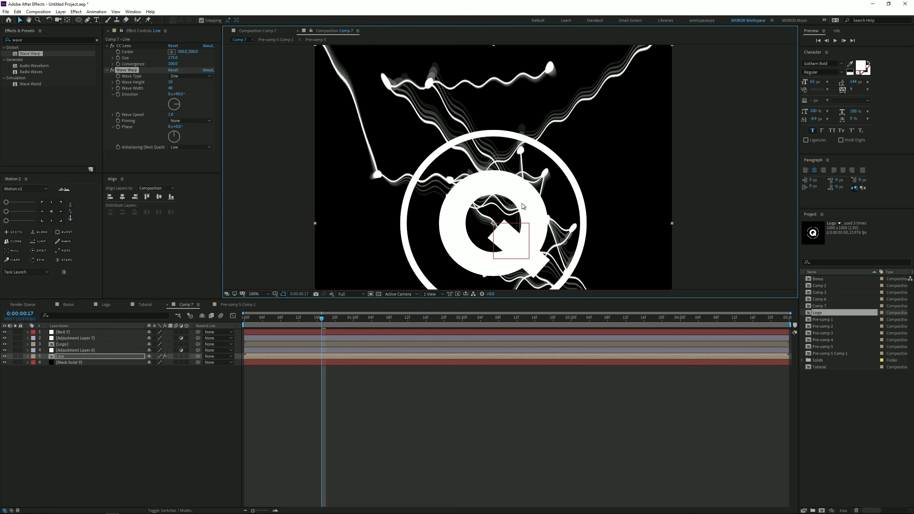
click(198, 77)
click(194, 147)
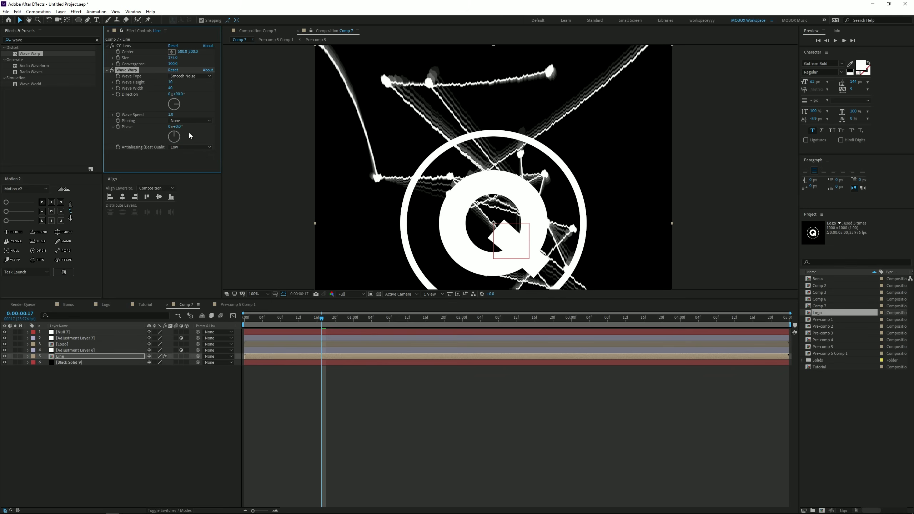
key(comma)
key(comma)
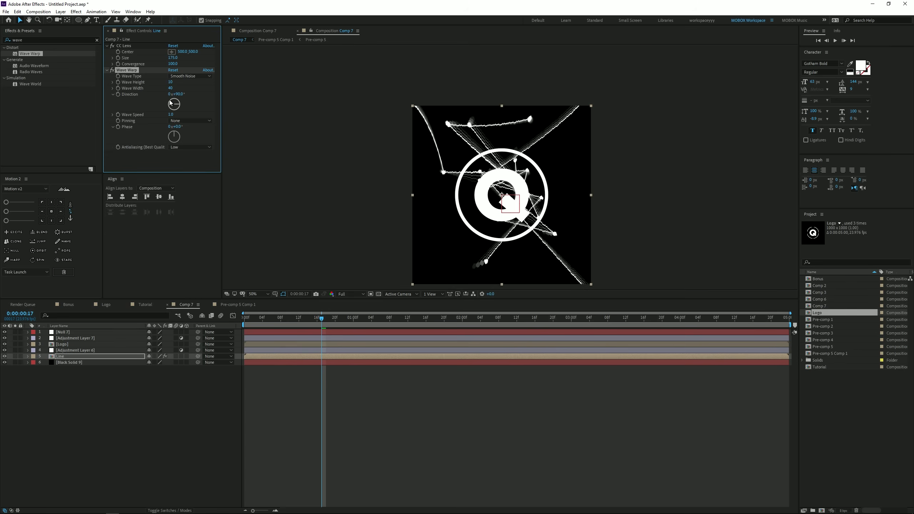
Set the Wave Warp height to 4 and the wave width to 65
click(171, 82)
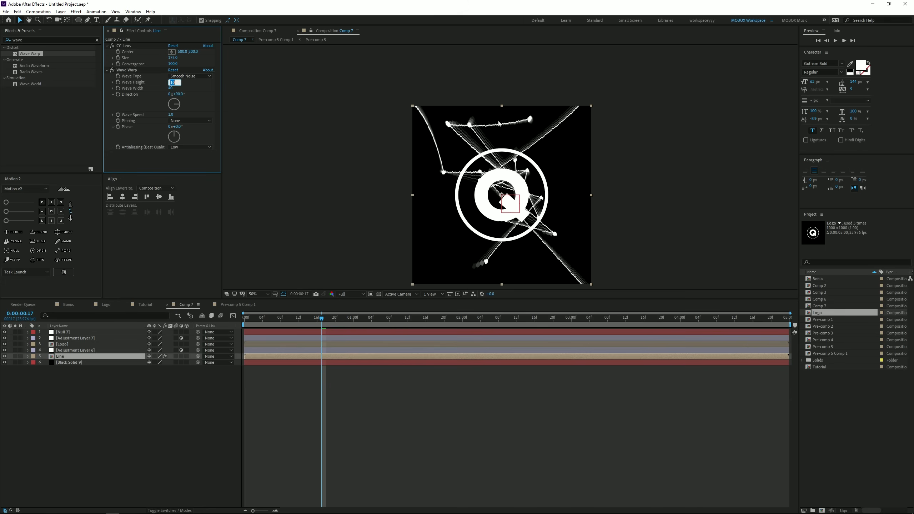
text(4)
key(Tab)
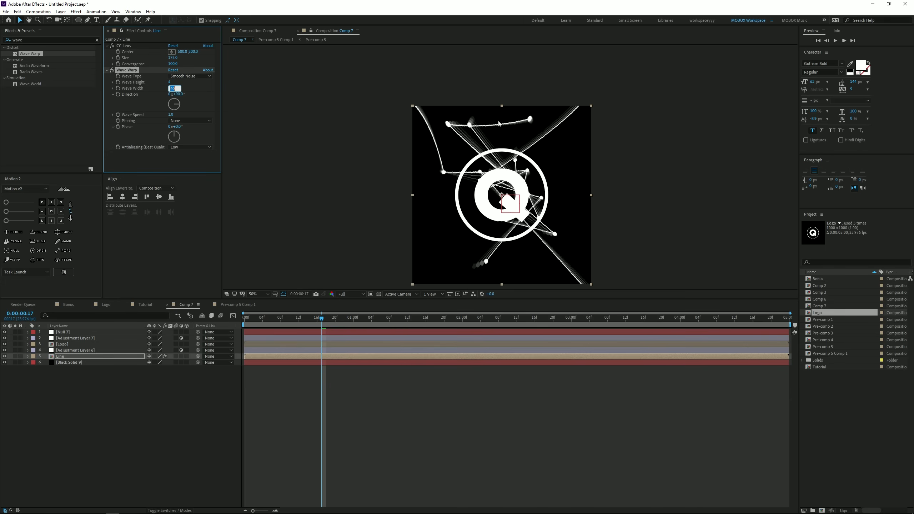
text(65)
key(Return)
scroll(510, 116, up, 1)
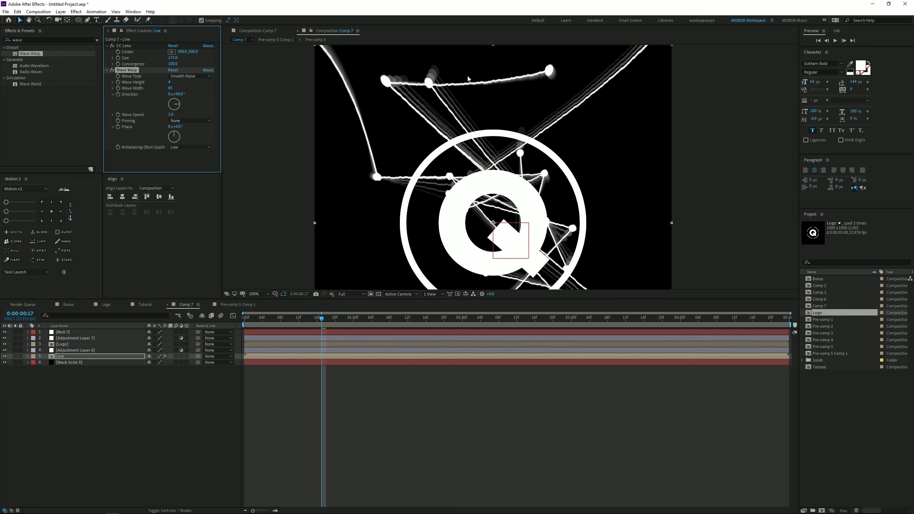
Set the Wave Warp speed to 0 and preview the warped lines behind the logo
scroll(541, 133, down, 1)
key(space)
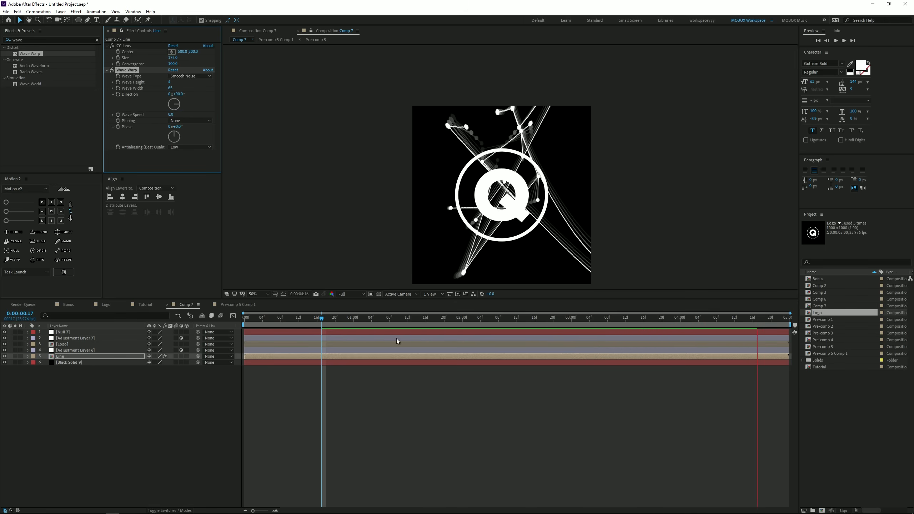
key(space)
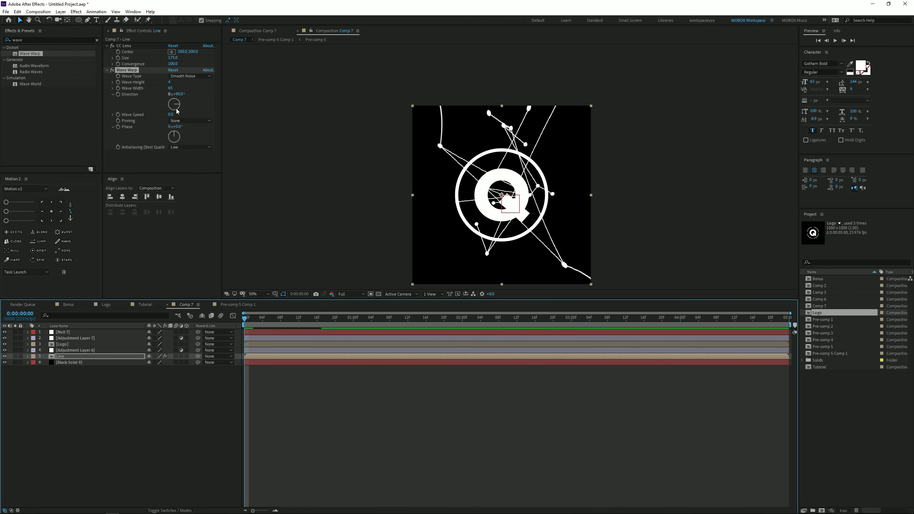
click(308, 427)
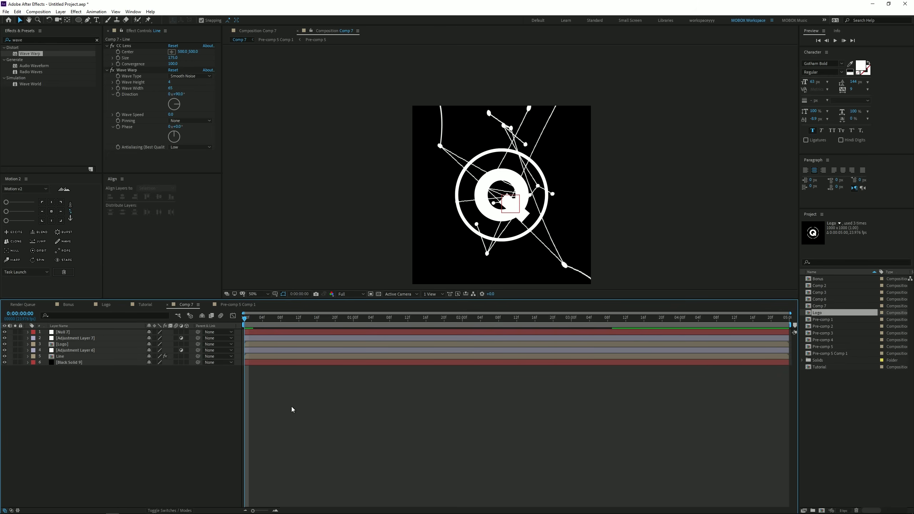
Find the Noise effect and apply it to the adjustment layer between the Logo and Line layers
click(29, 39)
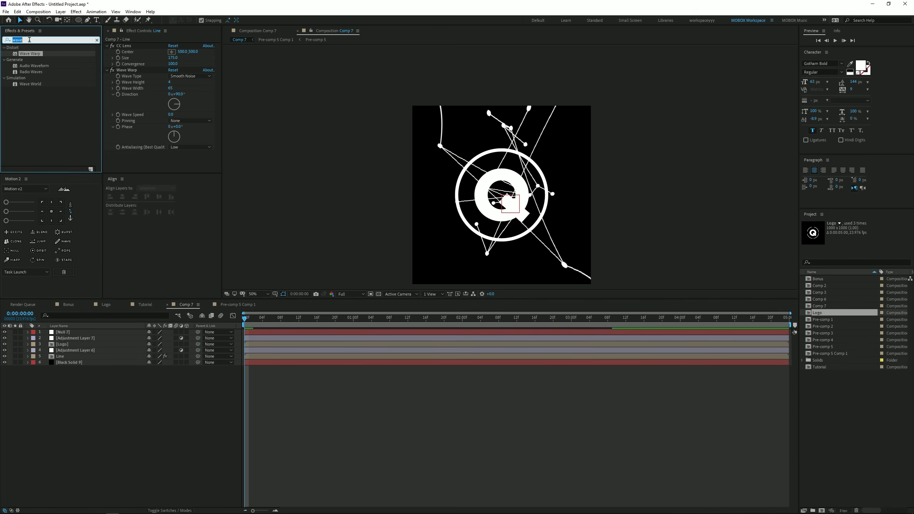
text(noid)
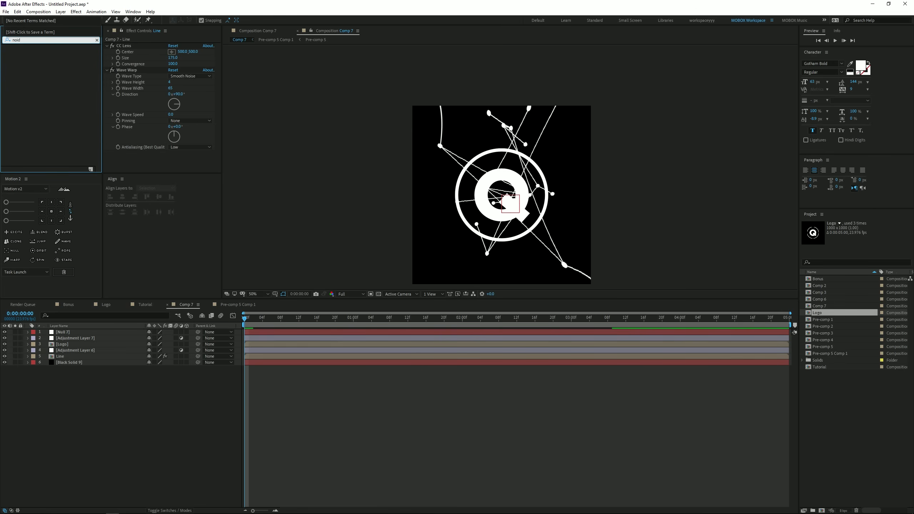
key(BackSpace)
text(se)
drag(31, 78, 92, 351)
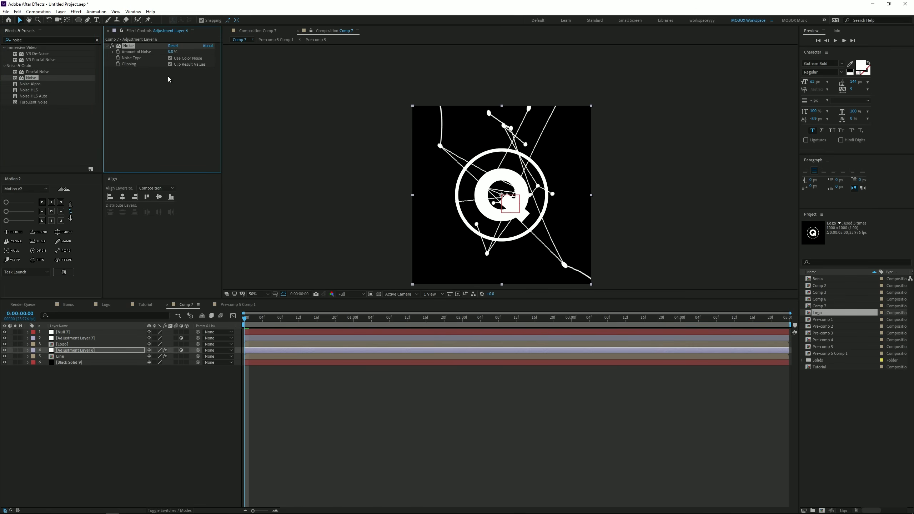
Set the amount of noise on that adjustment layer to 30%
click(171, 52)
text(30)
key(Return)
key(period)
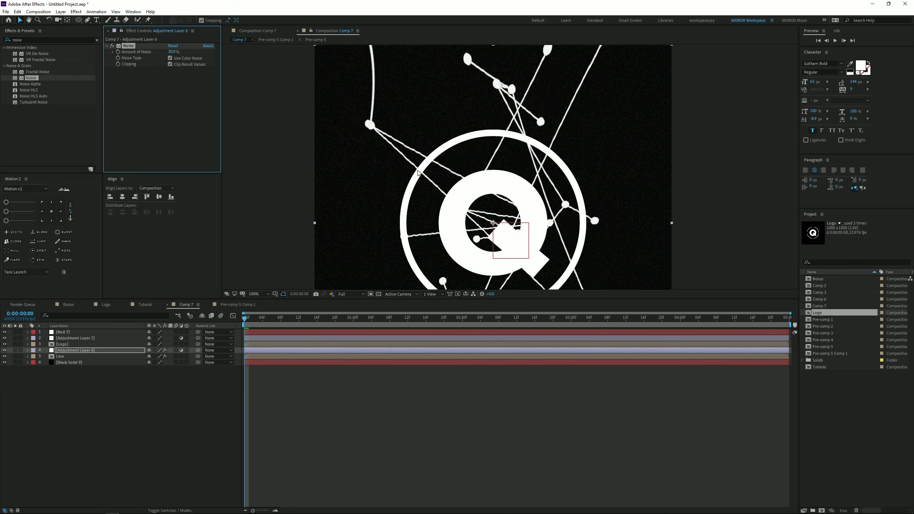
Apply the Tint effect to the adjustment layer below the Logo layer and map white to bright cyan, 00FFE4
click(32, 39)
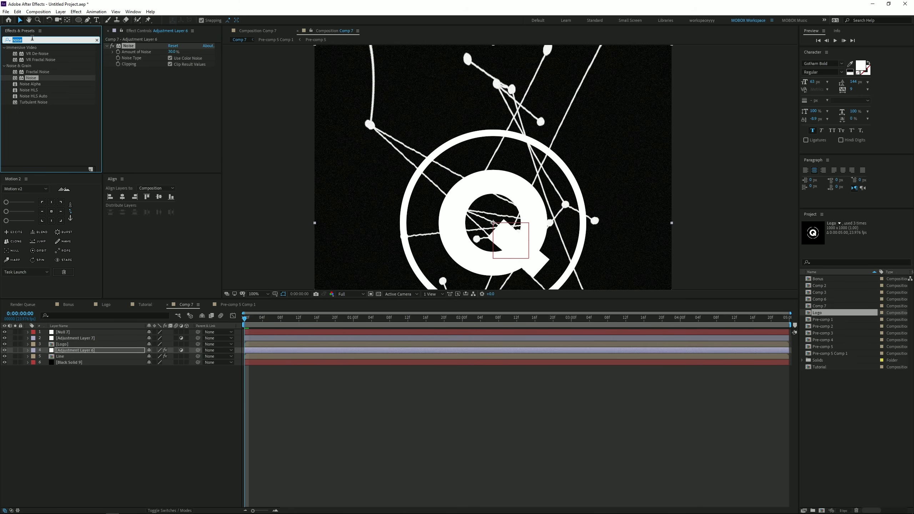
text(tint)
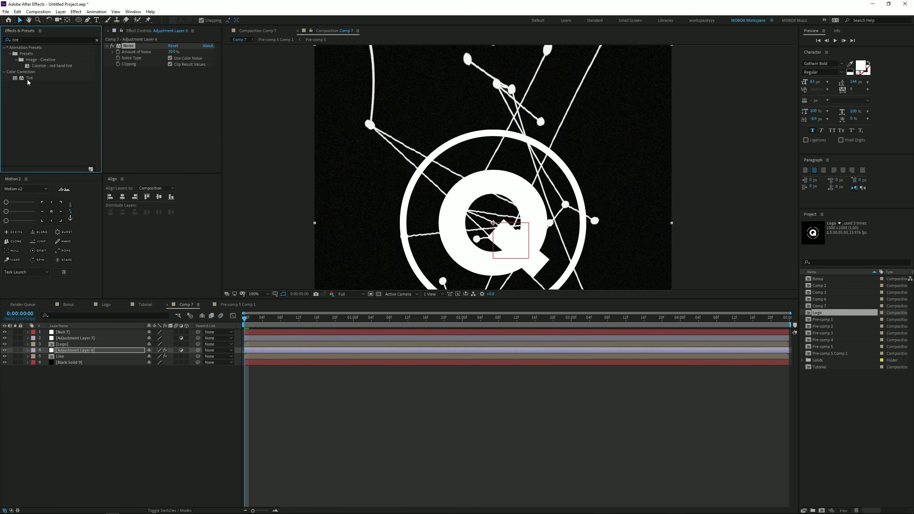
drag(28, 78, 120, 103)
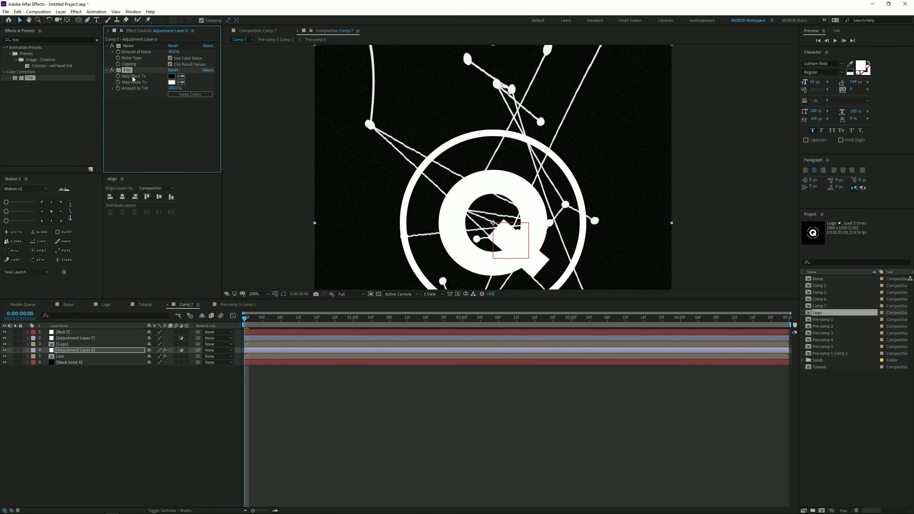
click(173, 82)
mouse_move(251, 249)
mouse_down()
mouse_move(243, 212)
mouse_move(258, 259)
mouse_up()
click(239, 215)
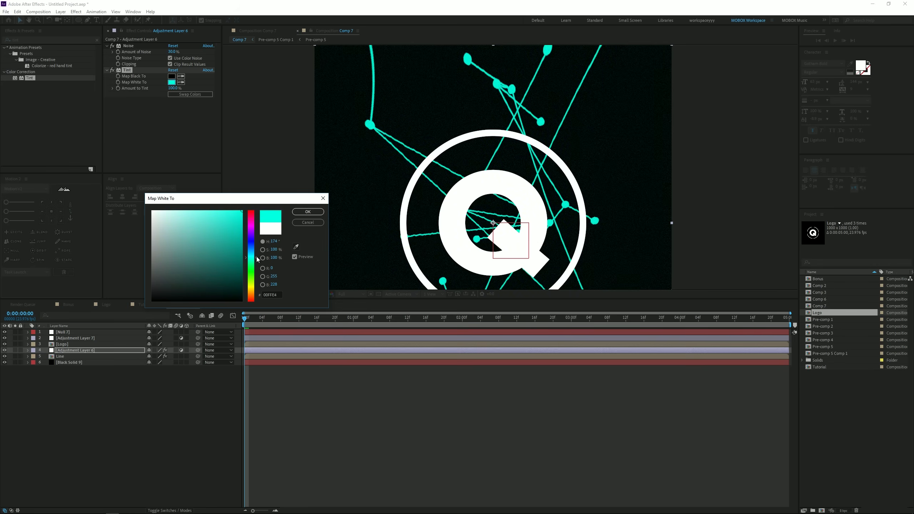
click(308, 212)
Map the Tint effect's black to a very dark, slightly bluish tone
click(172, 76)
drag(223, 269, 192, 287)
mouse_move(251, 256)
mouse_down()
mouse_move(255, 244)
mouse_move(255, 252)
mouse_up()
drag(191, 288, 158, 293)
click(308, 212)
Map the Tint effect's white to a greener cyan with a hue of 165° and preview the animation
click(171, 82)
drag(255, 256, 255, 259)
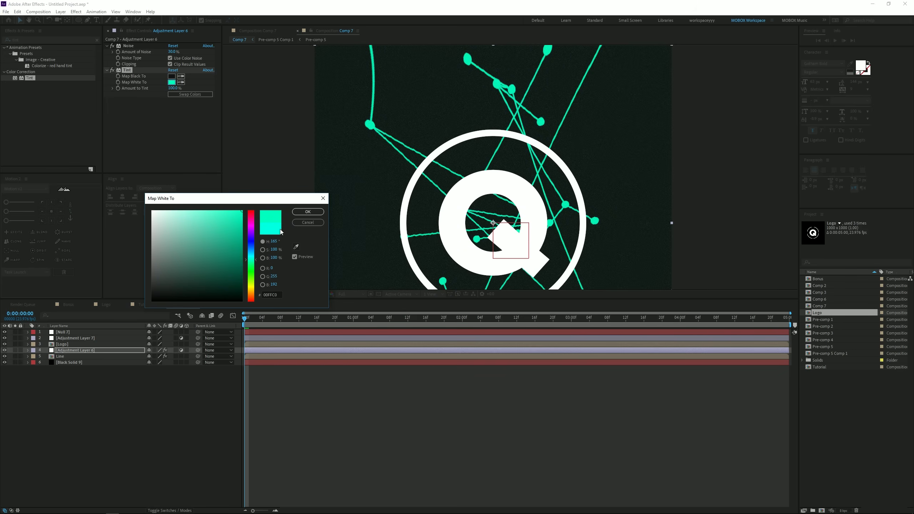
click(308, 212)
scroll(500, 188, down, 2)
key(space)
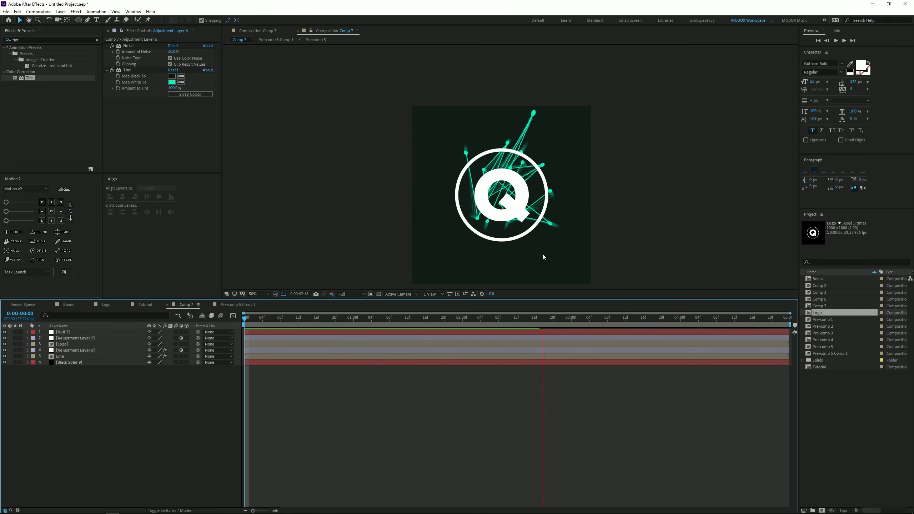
Inspect the faded line trails in Pre-comp 5 Comp 1 at 0:00:01:09 and return to Comp 7
click(238, 304)
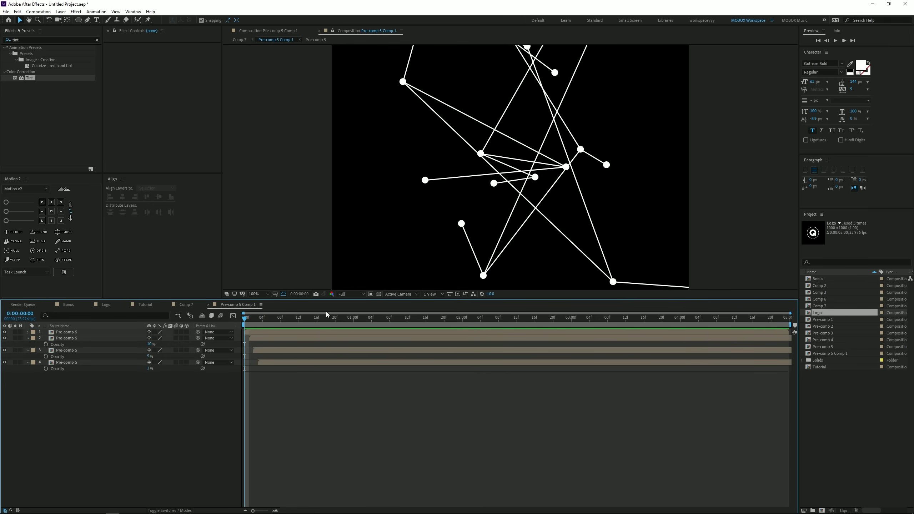
drag(325, 313, 395, 314)
scroll(297, 287, up, 2)
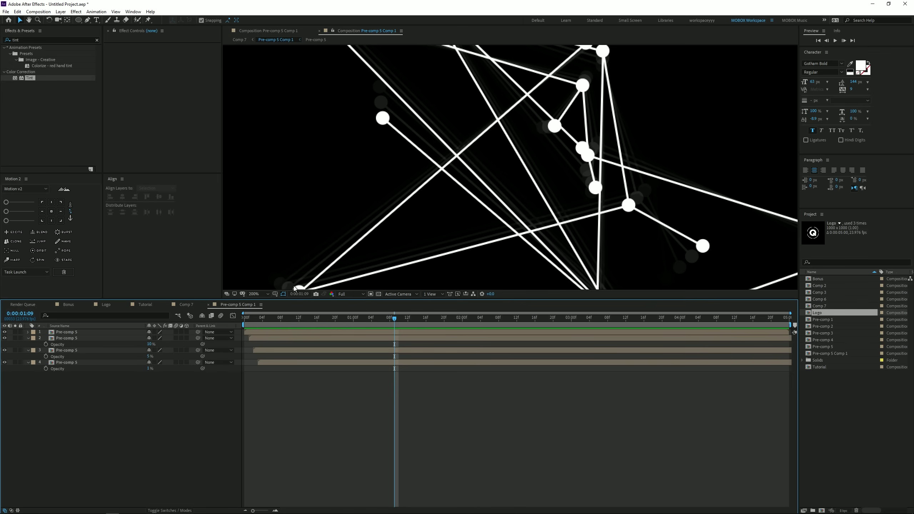
click(187, 304)
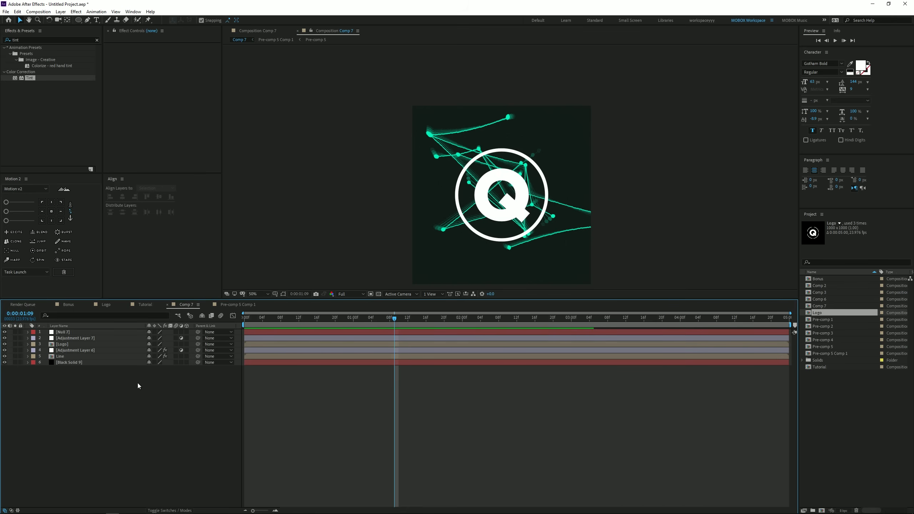
Find the Find Edges effect and apply it to the adjustment layer below the Logo layer
click(35, 40)
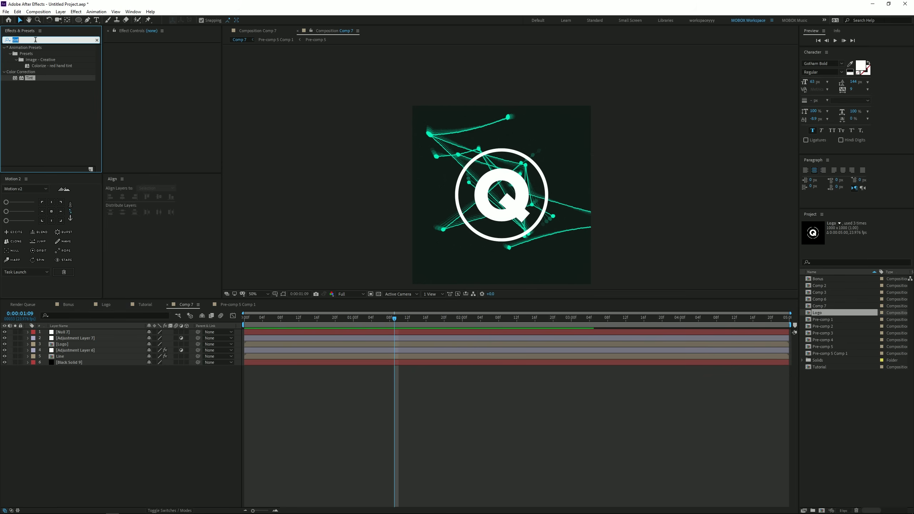
text(find)
drag(45, 58, 75, 350)
scroll(490, 167, up, 2)
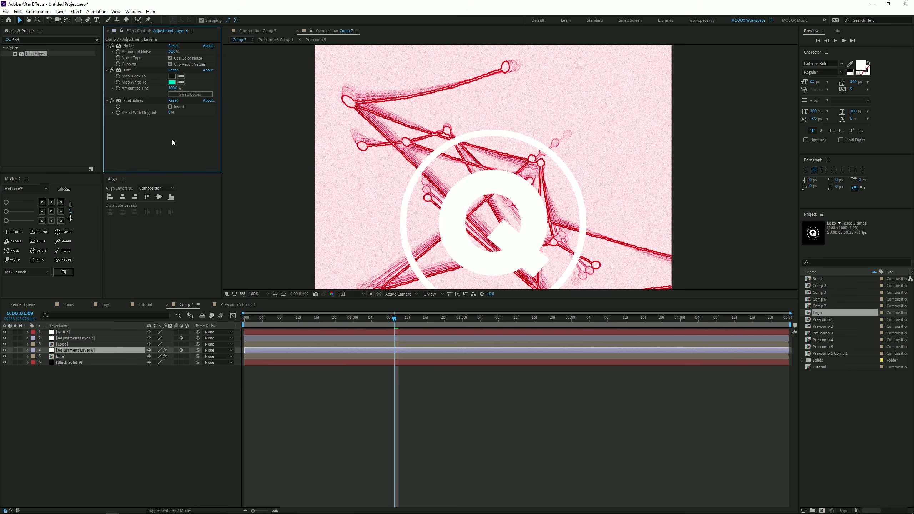
Set the Find Edges effect's Blend With Original to 85%
drag(171, 113, 207, 102)
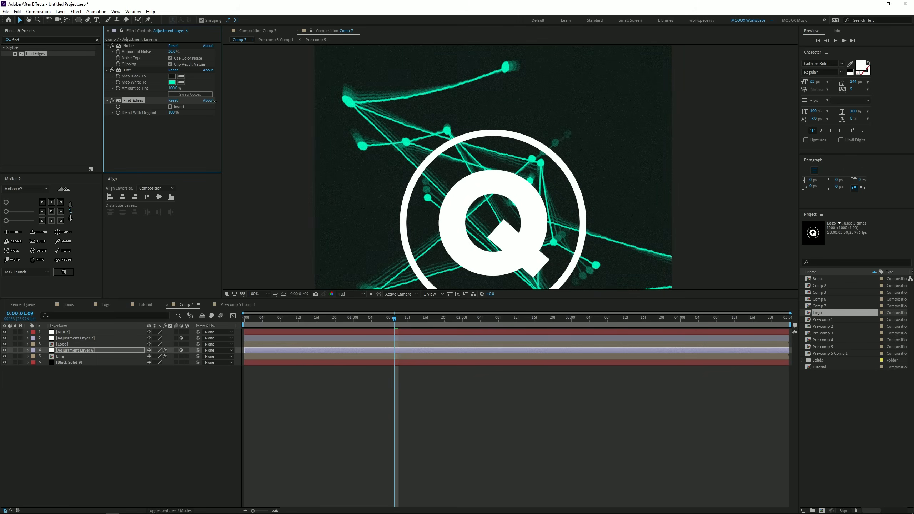
scroll(423, 123, up, 4)
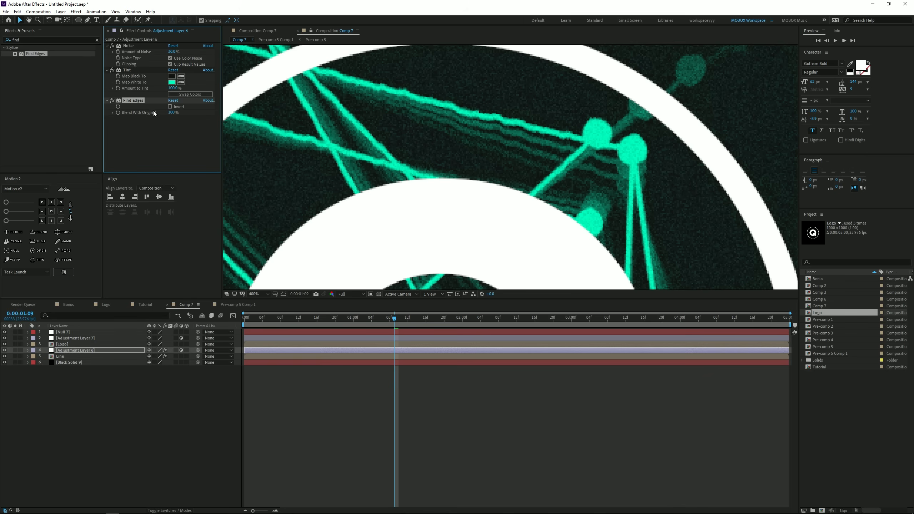
click(113, 101)
text(85)
key(Return)
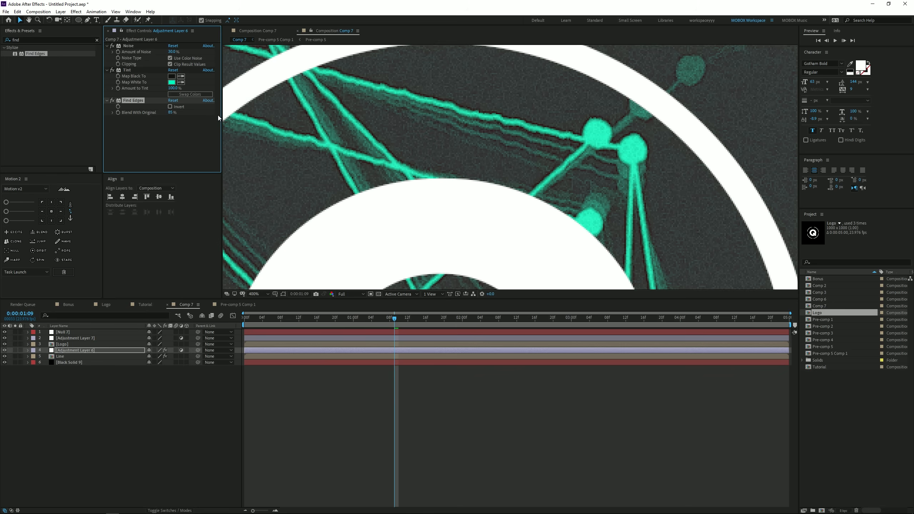
scroll(490, 135, down, 2)
scroll(493, 148, down, 1)
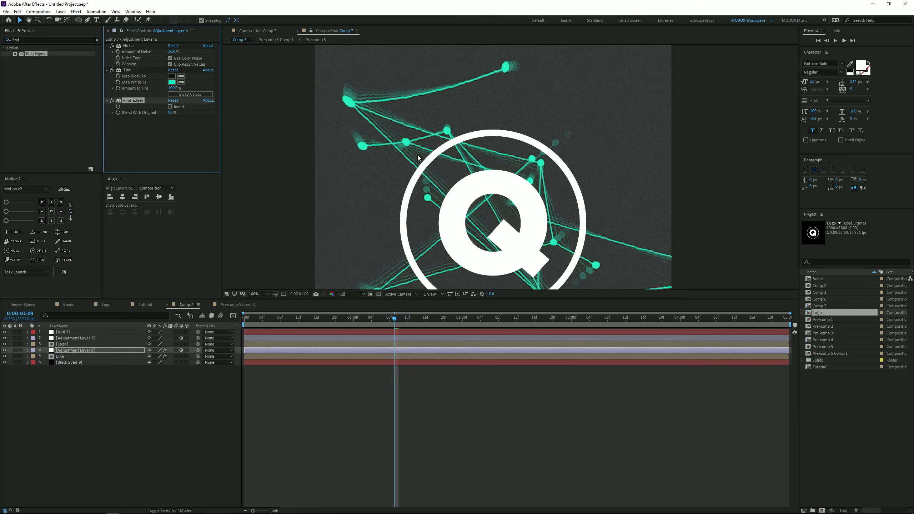
Change the Tint effect's Map Black To colour to neutral near-black 060606
click(171, 77)
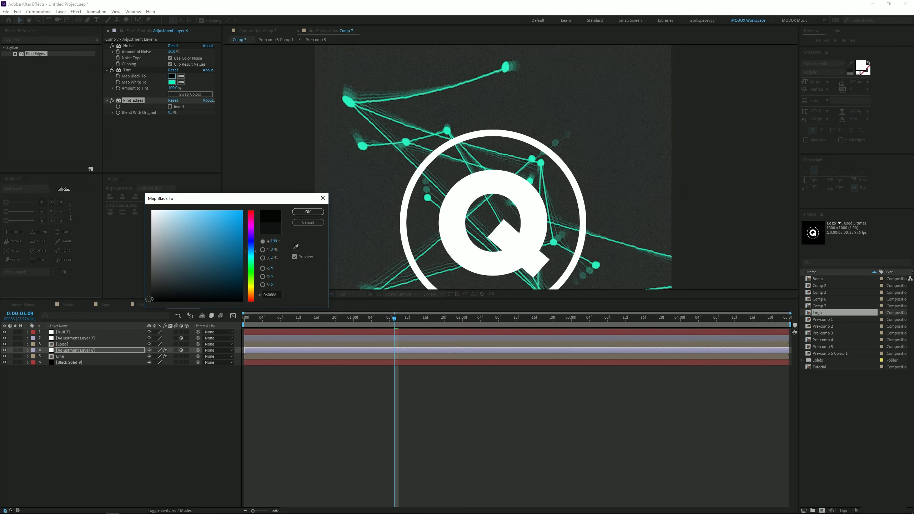
click(308, 211)
click(260, 382)
Switch the Find Edges effect off and on to compare its result on the lines up close
scroll(511, 151, up, 3)
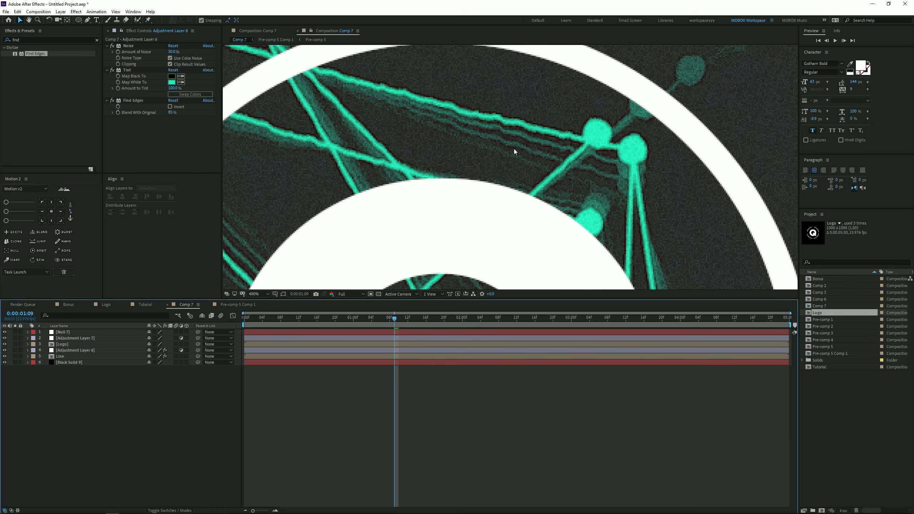
click(113, 102)
click(113, 102)
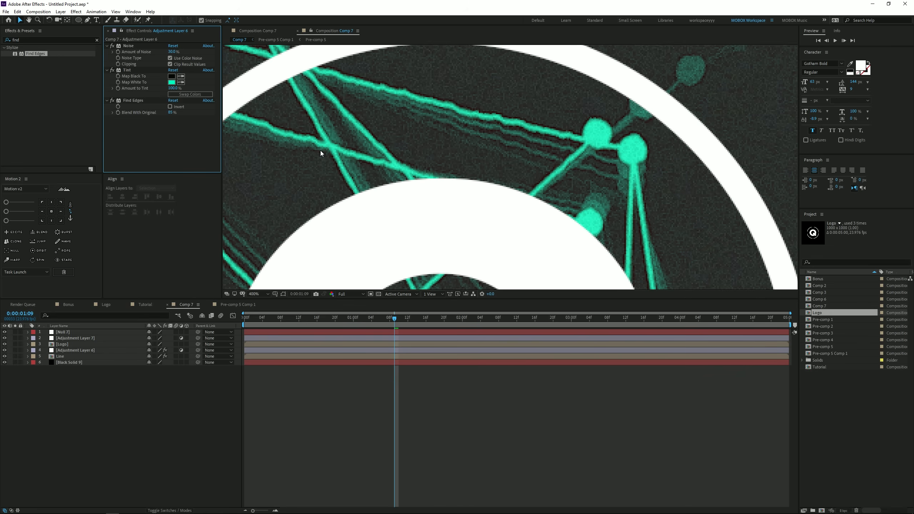
scroll(361, 160, down, 4)
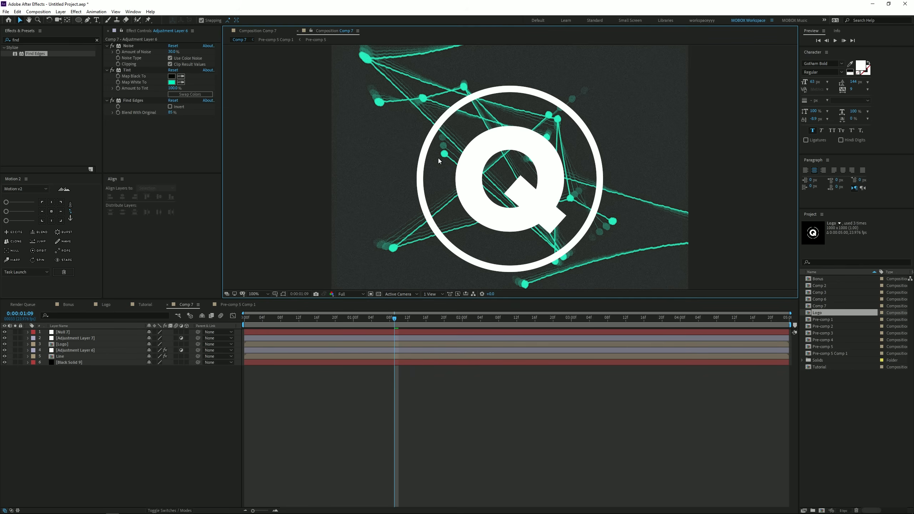
click(173, 443)
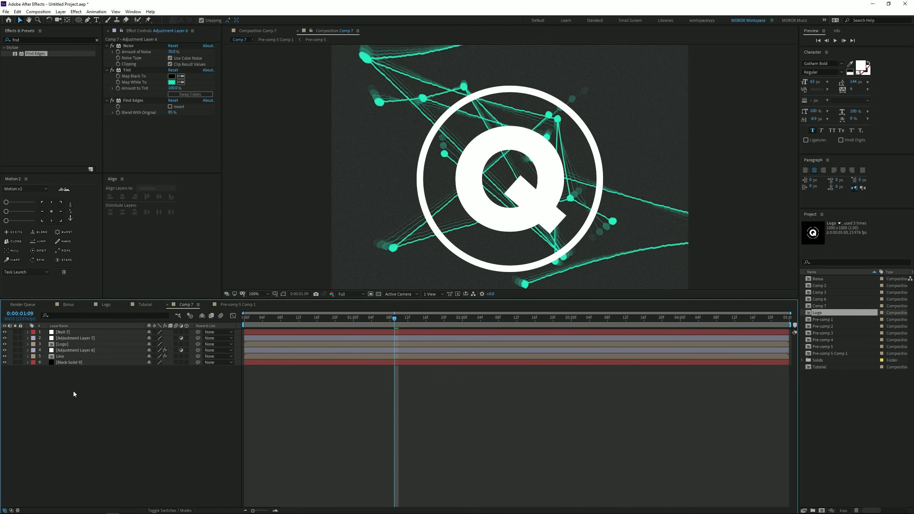
Search the effects for the vignette and add CC Vignette to the adjustment layer after Find Edges
click(30, 39)
text(vin)
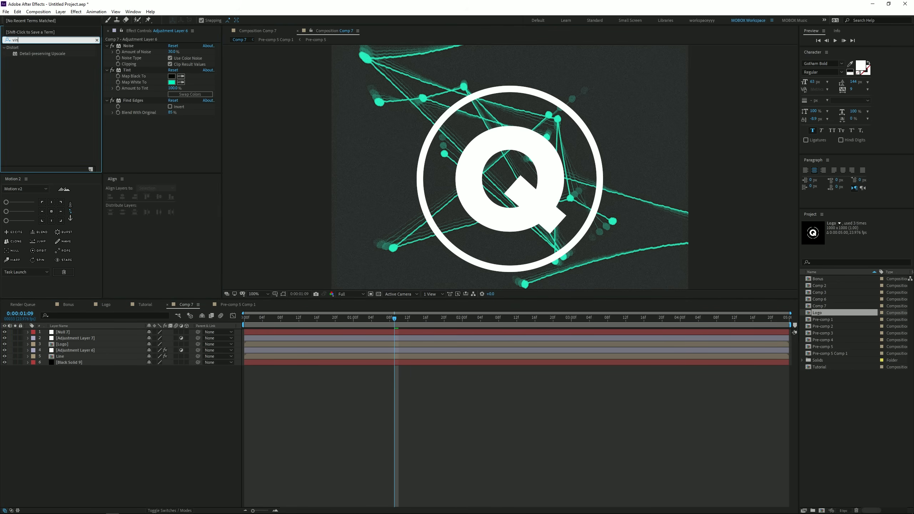
key(BackSpace)
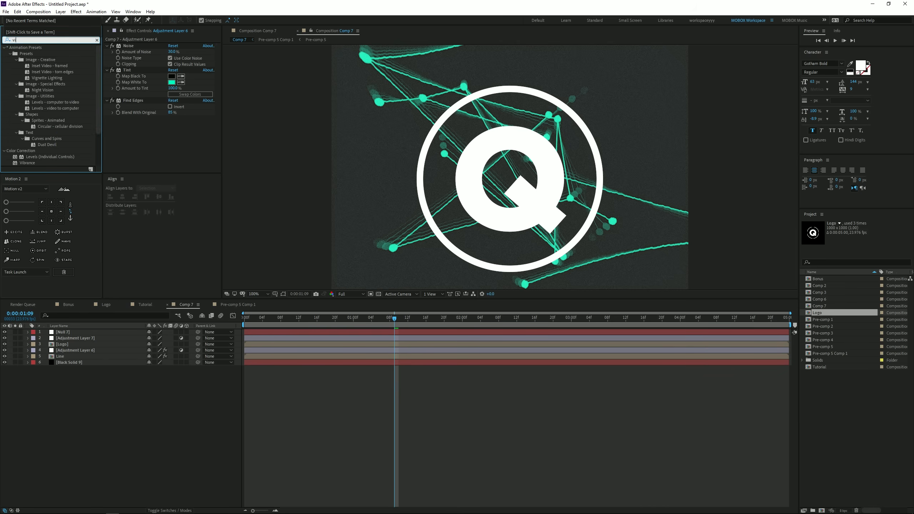
key(BackSpace)
key(BackSpace)
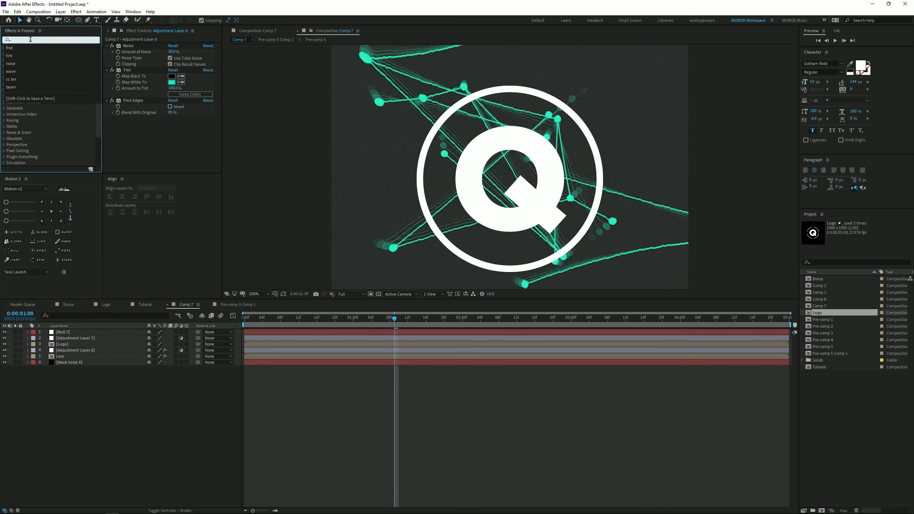
text(vign)
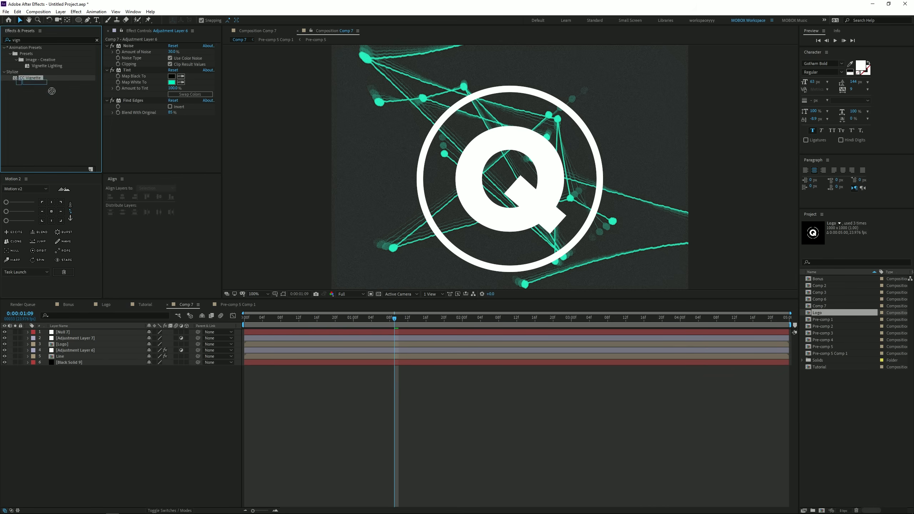
drag(30, 78, 146, 142)
Set the CC Vignette amount to 190 and its angle of view to 50, and check the result
click(173, 124)
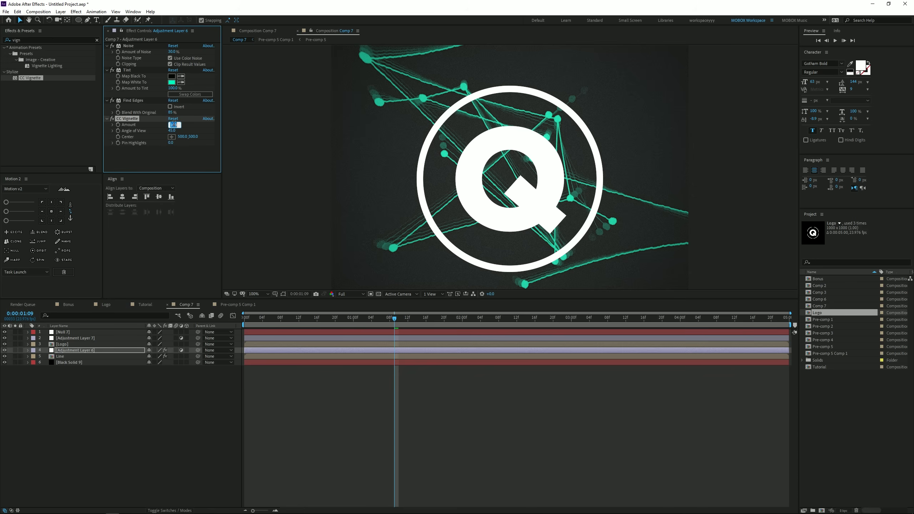
text(190)
key(Tab)
text(50)
key(Return)
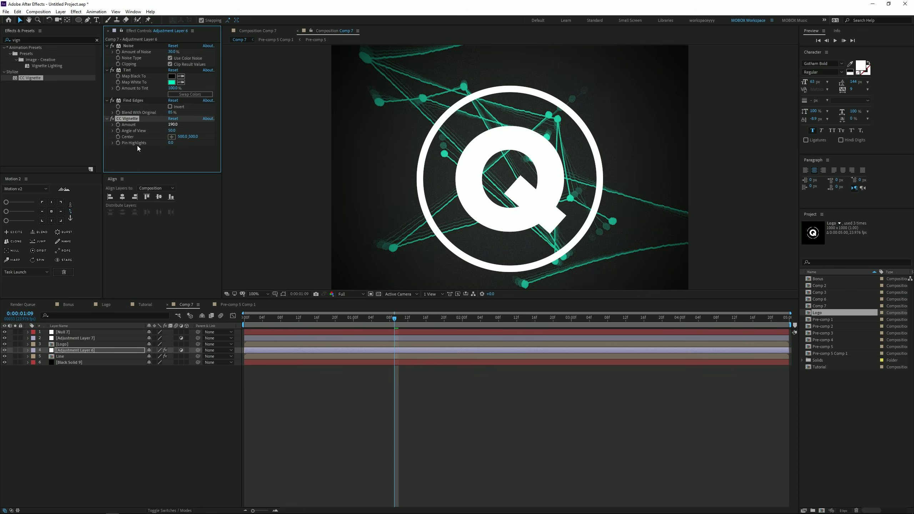
click(179, 468)
scroll(482, 203, down, 2)
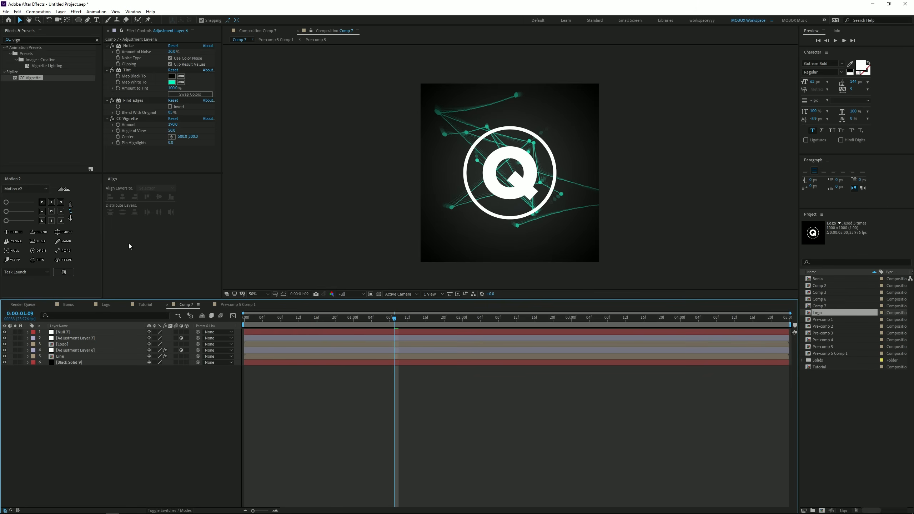
drag(128, 119, 153, 163)
scroll(479, 193, up, 3)
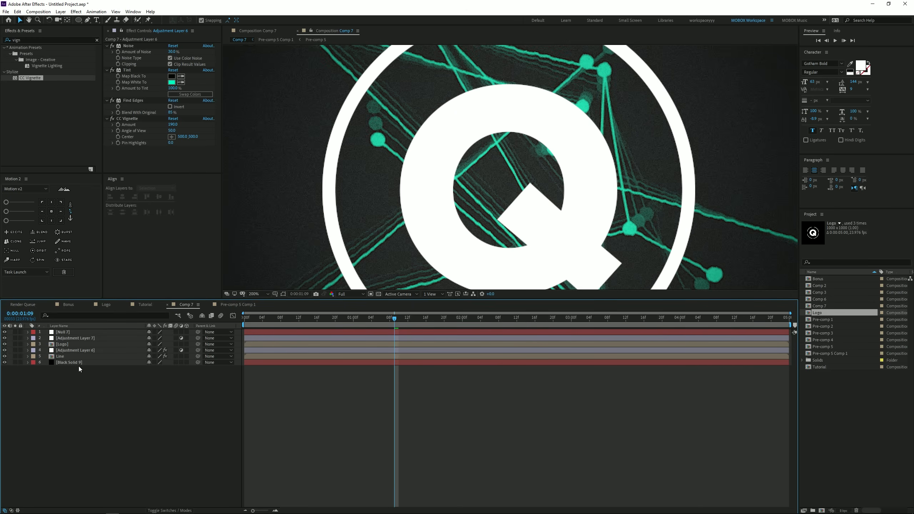
Find the Fill effect and apply it to the Logo layer
click(64, 346)
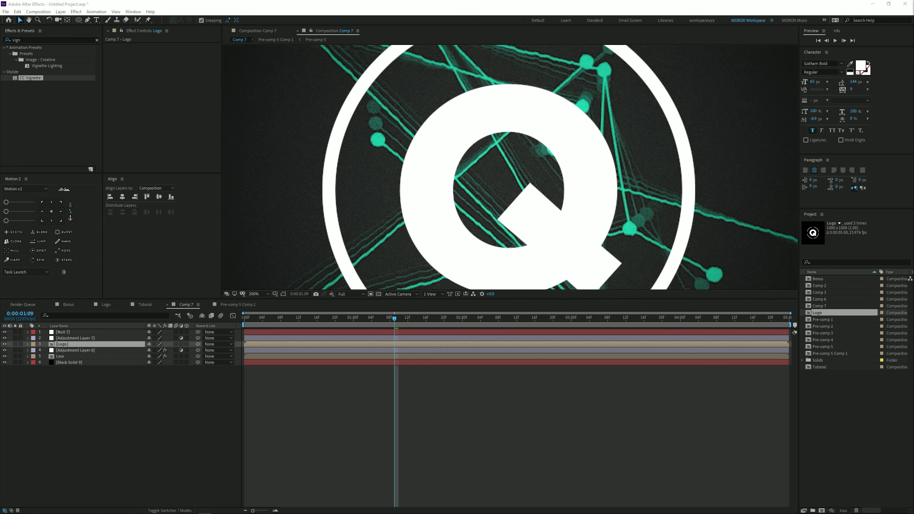
click(30, 39)
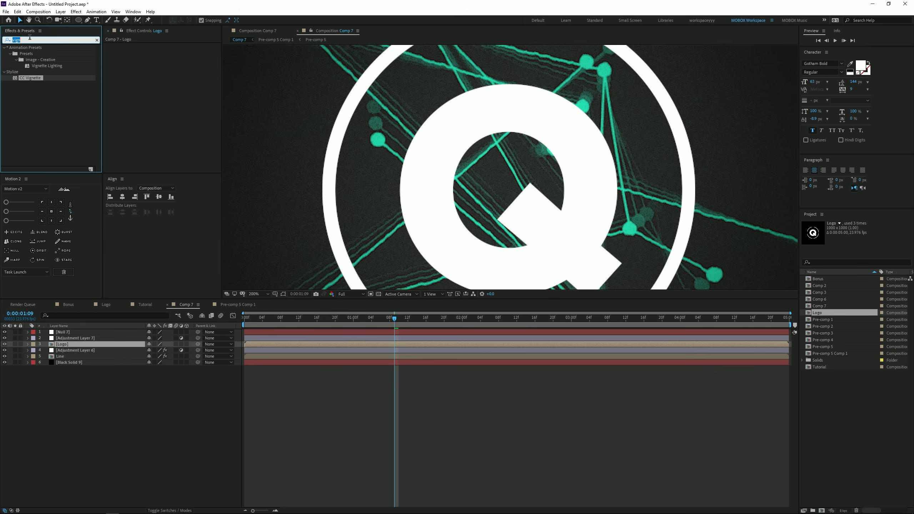
text(fill)
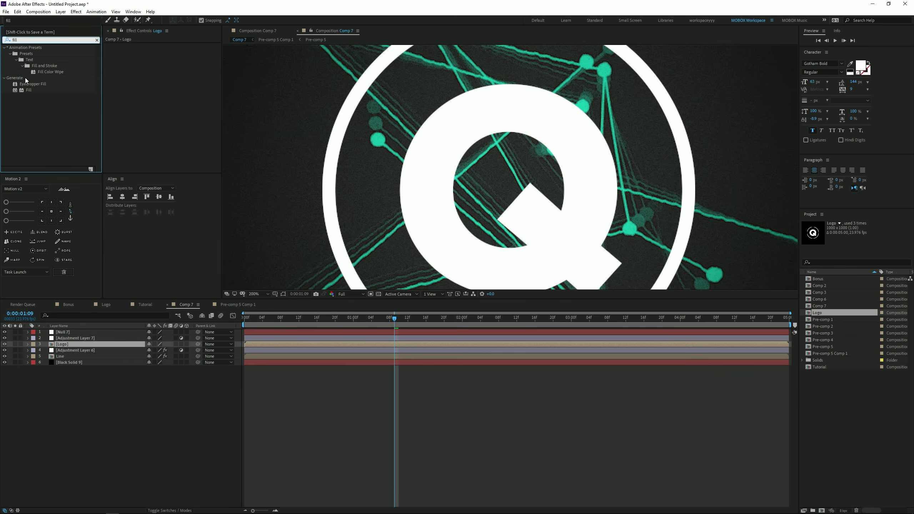
click(27, 89)
drag(28, 90, 74, 343)
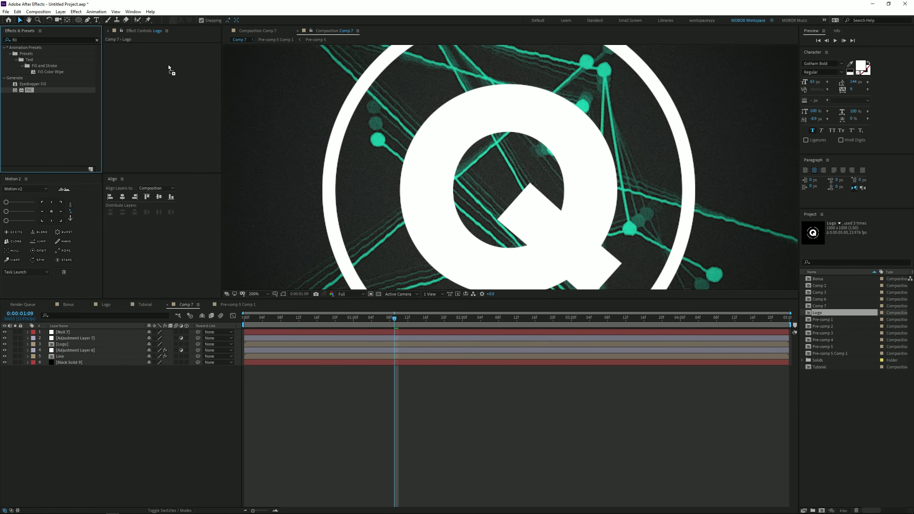
Set the Logo's Fill colour to warm off-white F5EFE2
click(172, 64)
click(165, 216)
drag(249, 235, 258, 293)
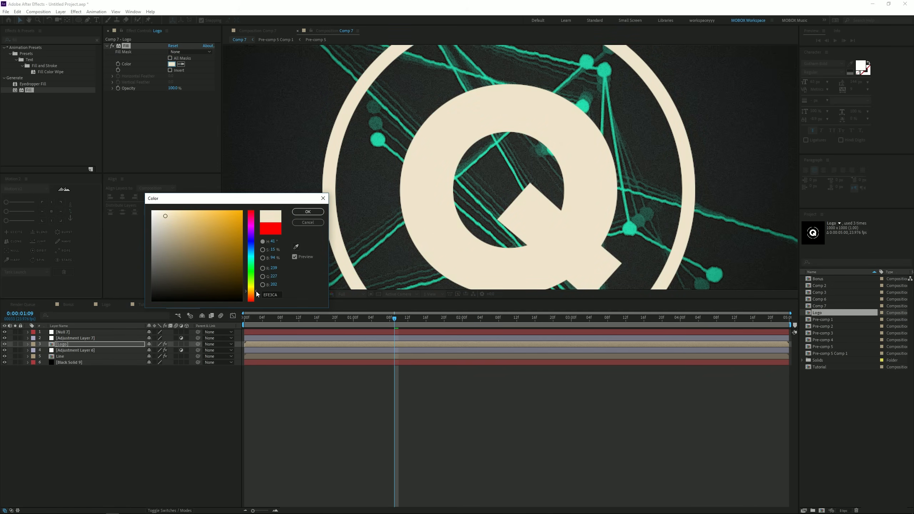
drag(165, 217, 158, 214)
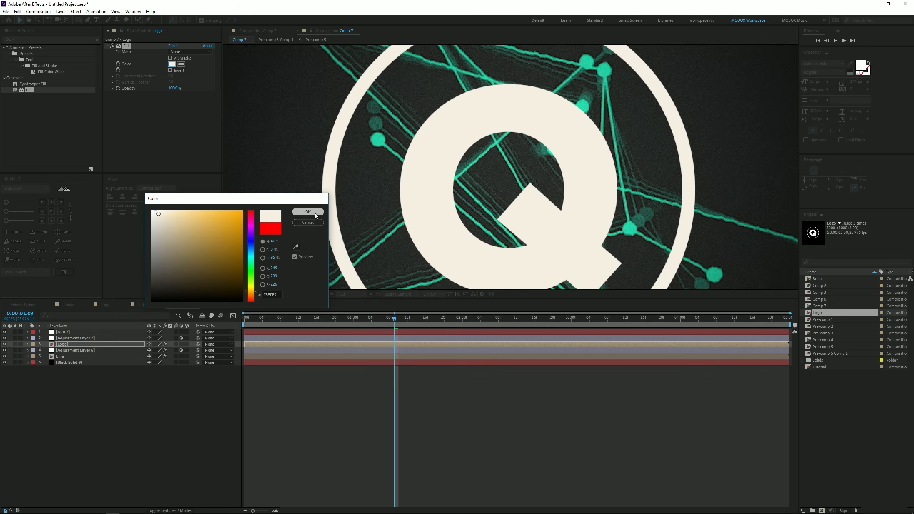
click(307, 212)
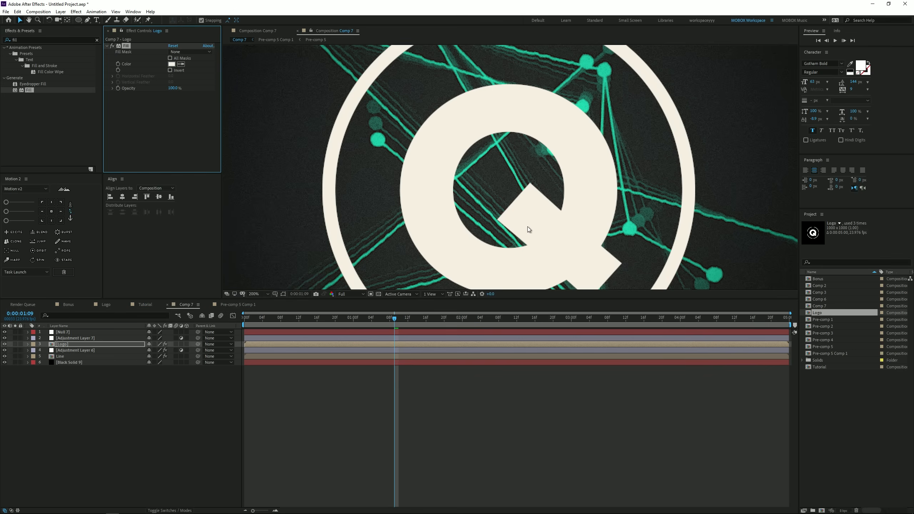
Search the effects for the drop shadow and add Drop Shadow to the Logo after the Fill
click(213, 429)
click(49, 38)
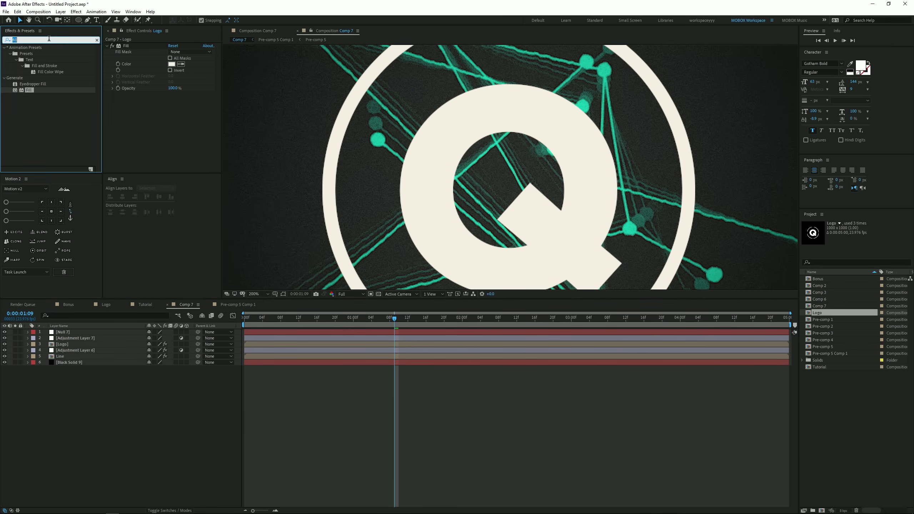
text(drop)
drag(36, 120, 156, 114)
Set the Logo's Drop Shadow direction to 180° and its softness to 194
click(179, 112)
text(180)
key(Return)
drag(171, 139, 239, 142)
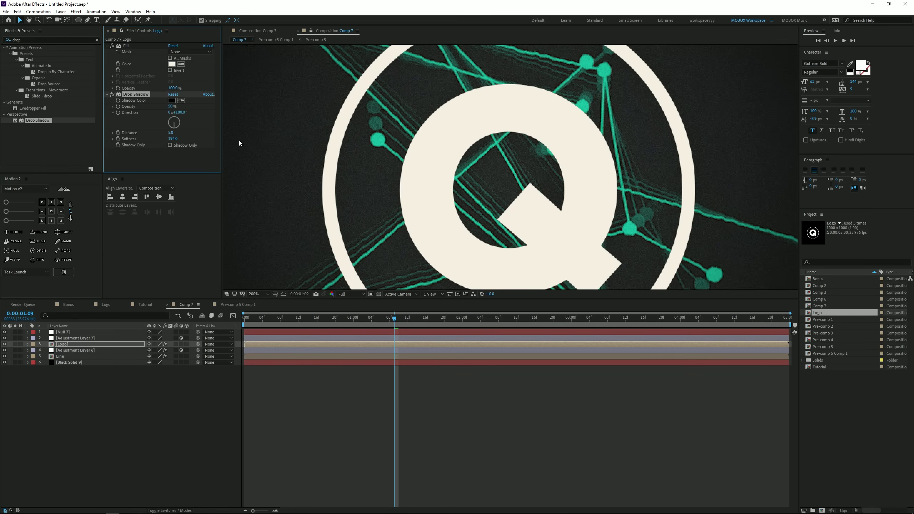
Duplicate the Logo's Drop Shadow and raise the copy's softness to about 384, keeping its distance at 5
click(144, 94)
key(ctrl+d)
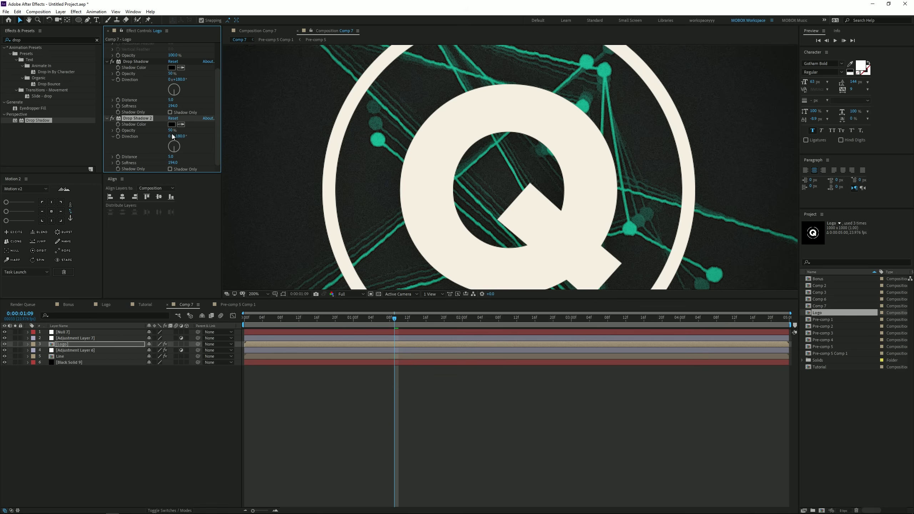
drag(173, 164, 93, 170)
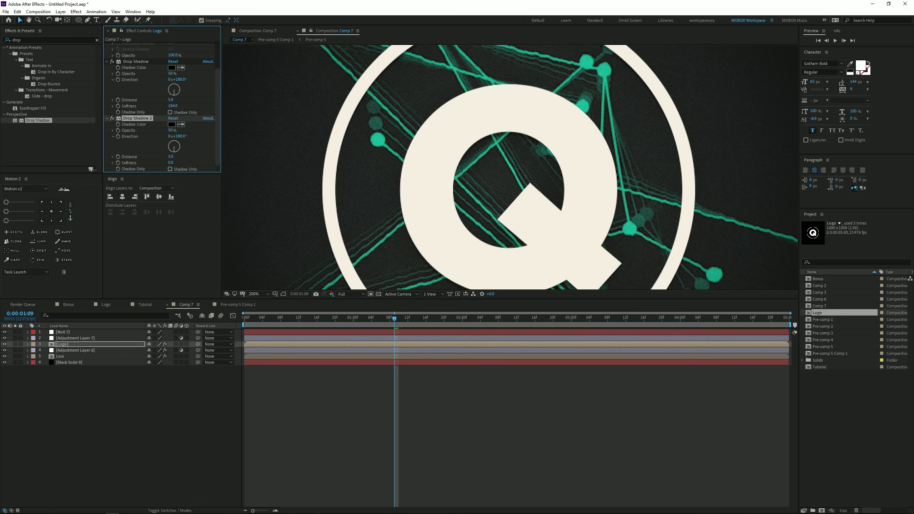
key(comma)
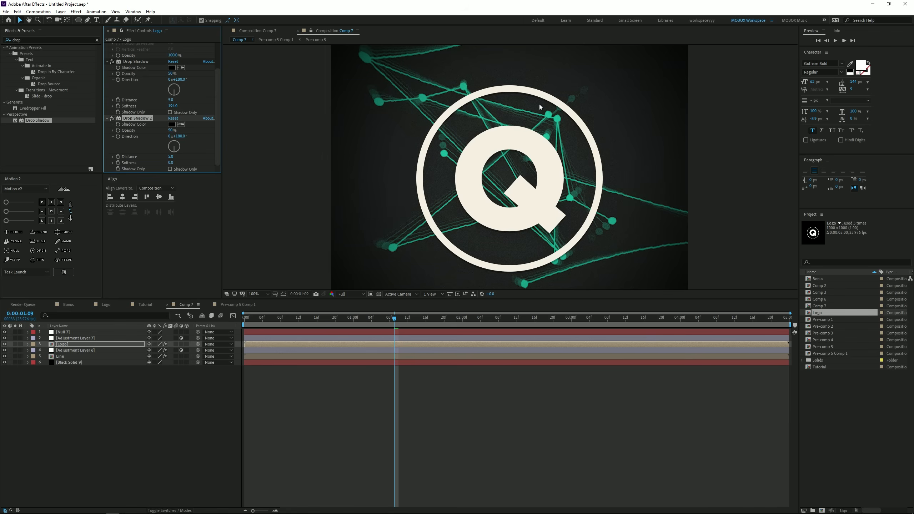
drag(182, 125, 196, 151)
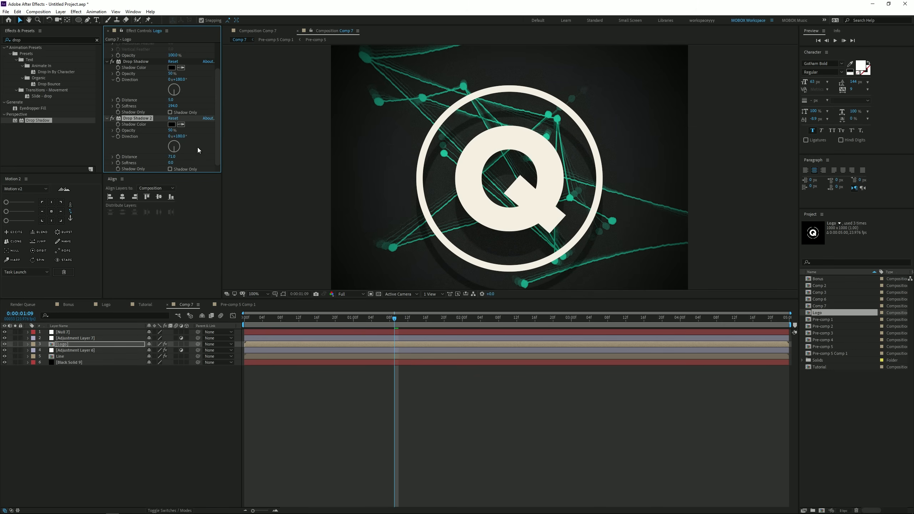
key(ctrl+z)
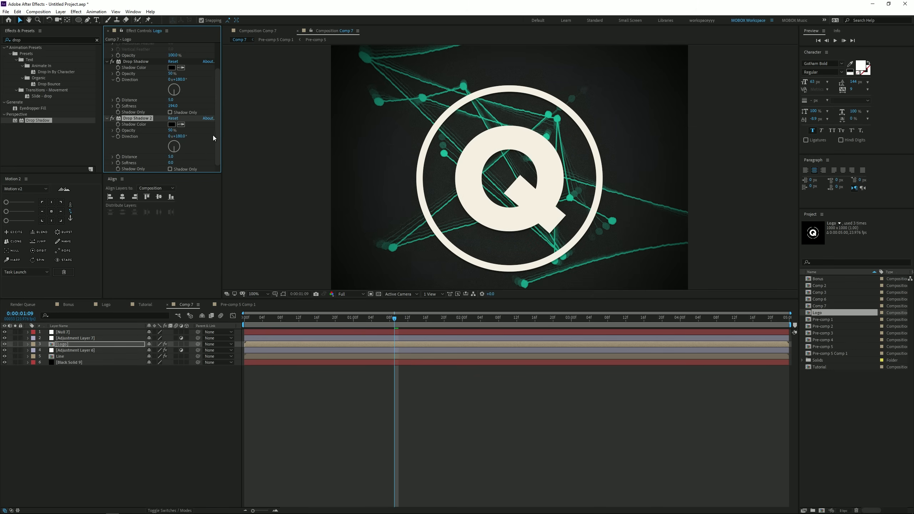
drag(171, 163, 218, 163)
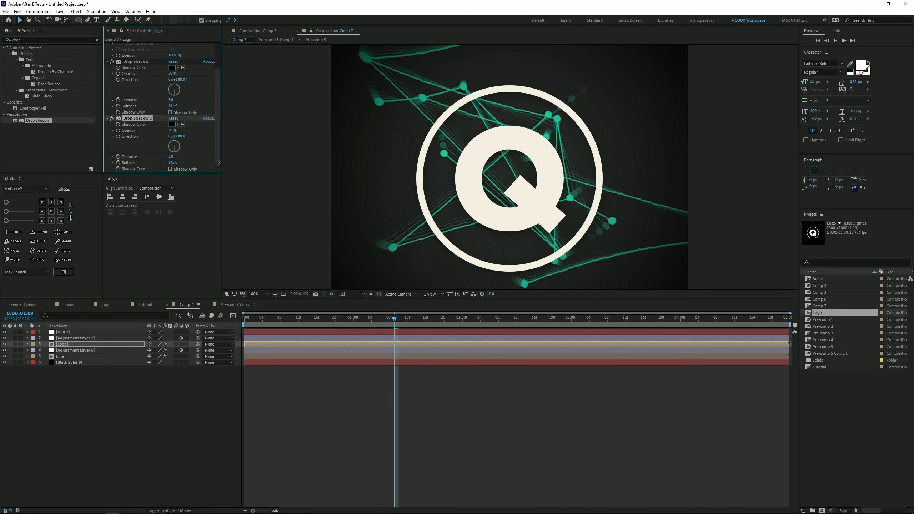
right_click(315, 172)
click(187, 433)
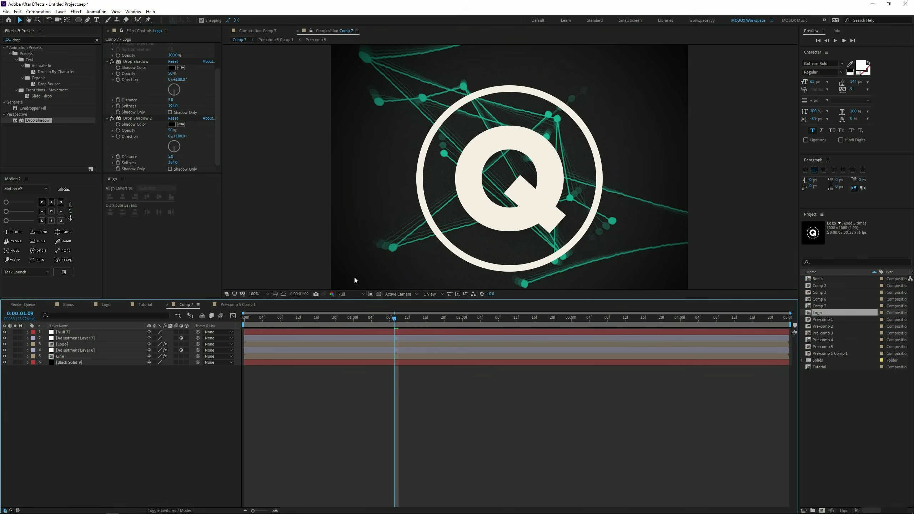
Search the effects for Gaussian Blur and apply it to Adjustment Layer 7 above the Logo
click(37, 40)
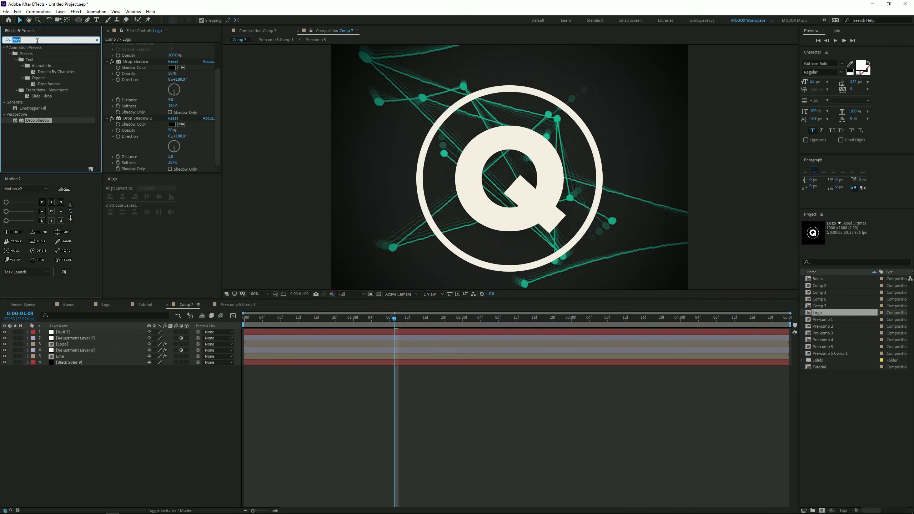
text(gause)
key(BackSpace)
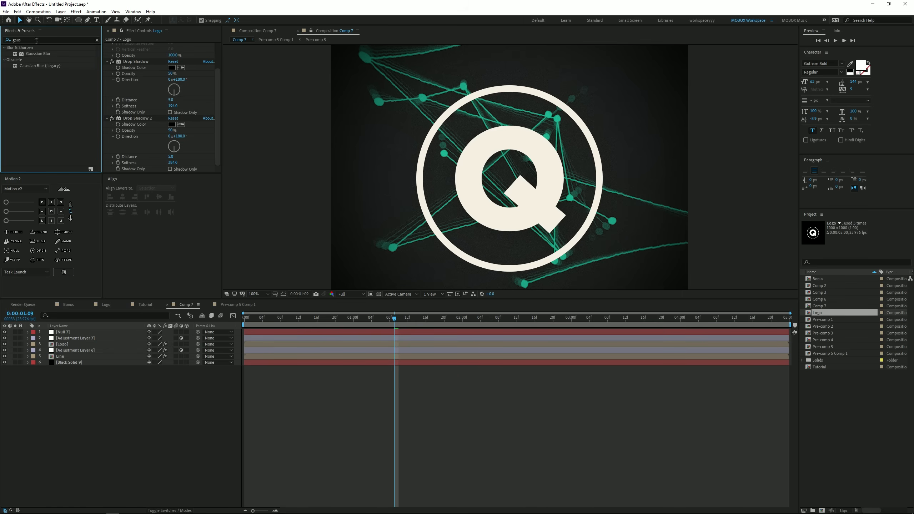
drag(39, 53, 85, 336)
Set the Gaussian Blur blurriness to 2 and check the logo's edges up close
click(171, 52)
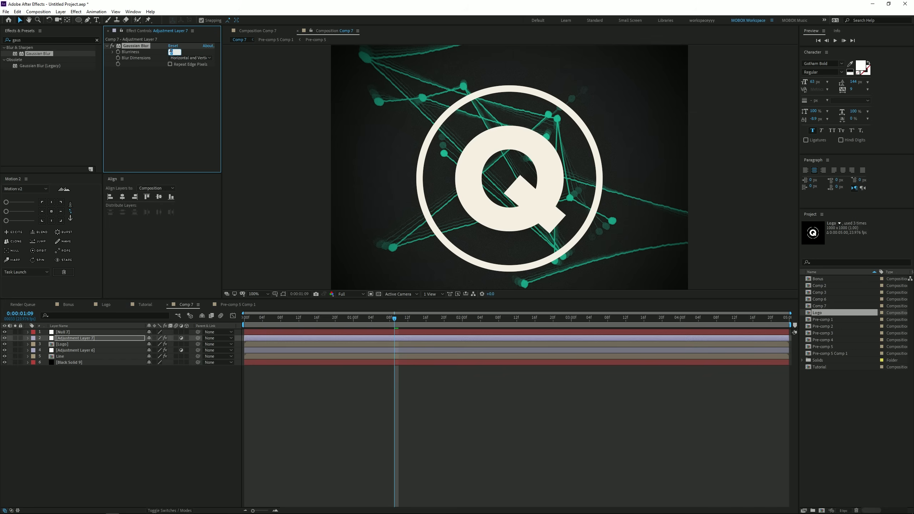
text(2)
key(Return)
scroll(357, 111, up, 3)
scroll(441, 155, down, 2)
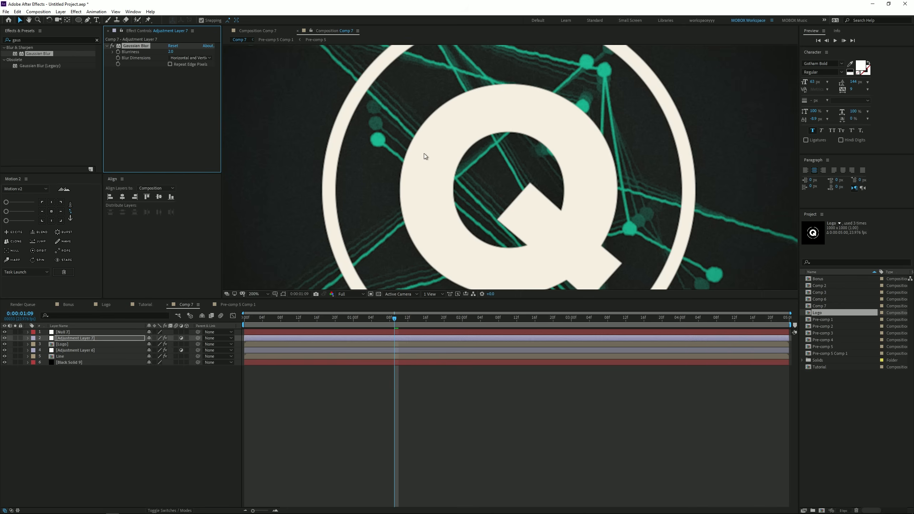
Find the Noise effect, add it after the Gaussian Blur on Adjustment Layer 7, and set its amount to 8%
click(73, 39)
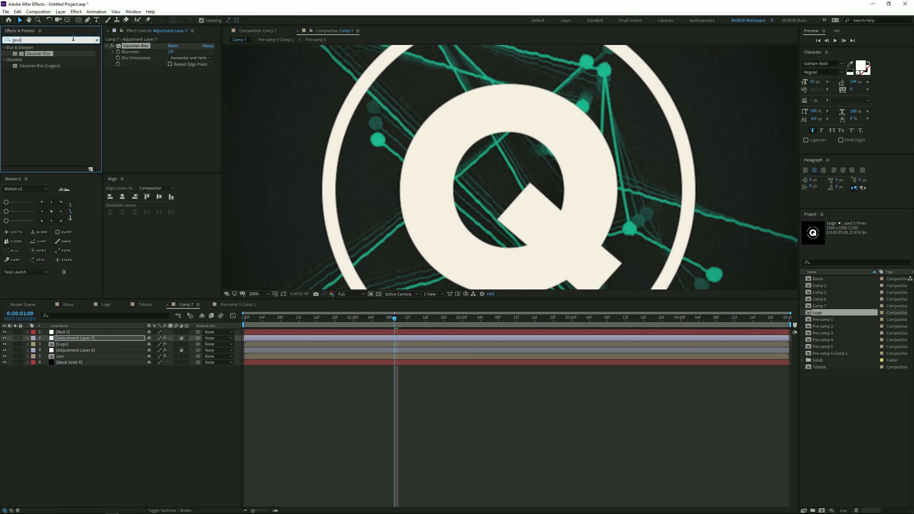
text(noise)
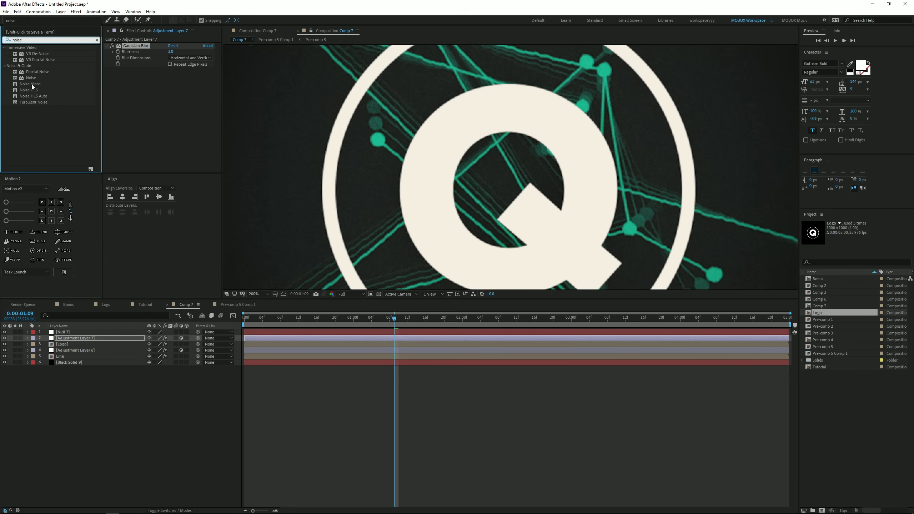
drag(31, 78, 136, 97)
click(171, 76)
text(8)
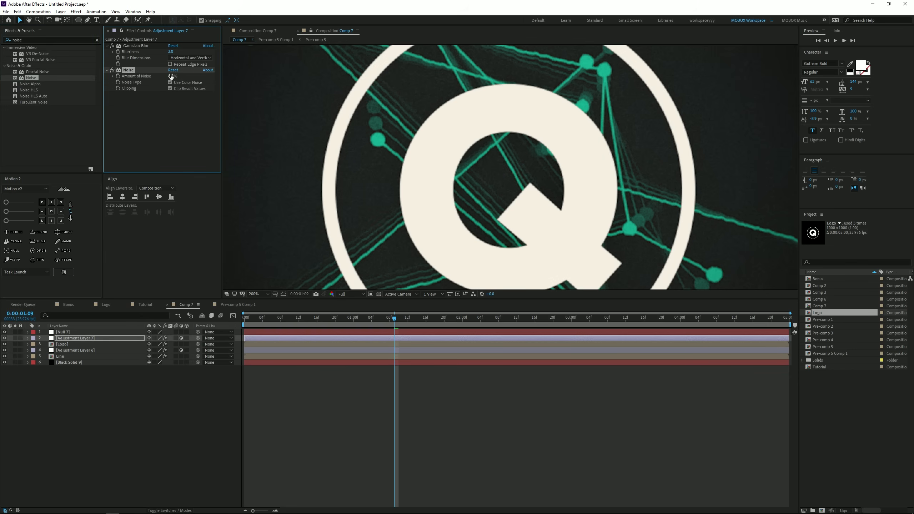
key(Return)
Review the effects on Adjustment Layer 6 and look into the nested Pre-comp 5 Comp 1 before returning to Comp 7
click(73, 352)
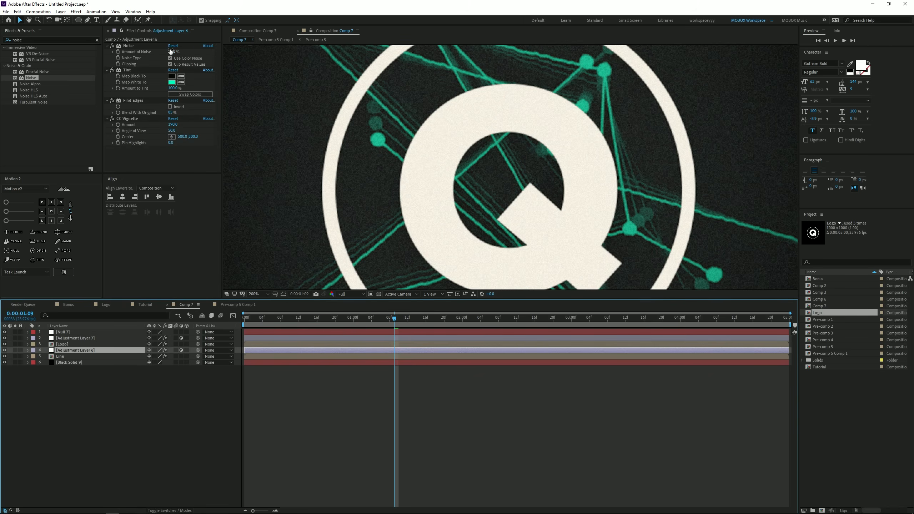
key(ctrl+shift+a)
key(comma)
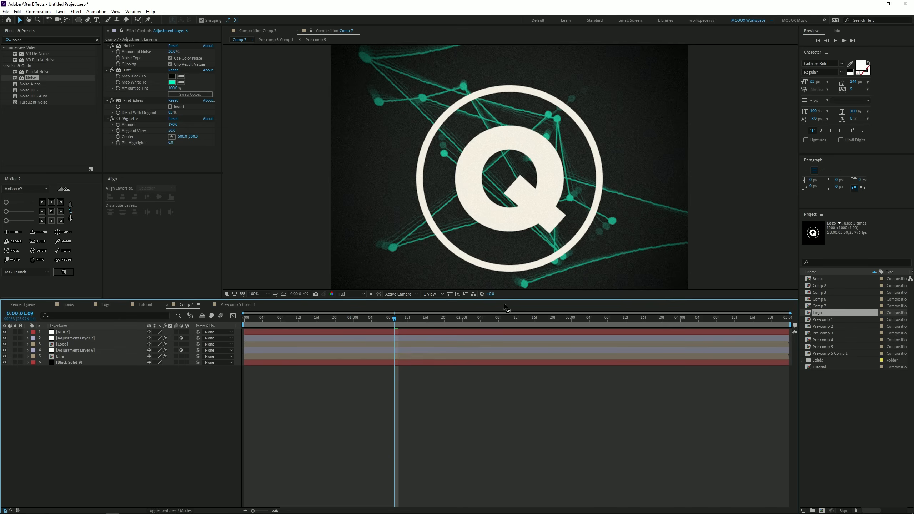
key(shift+period)
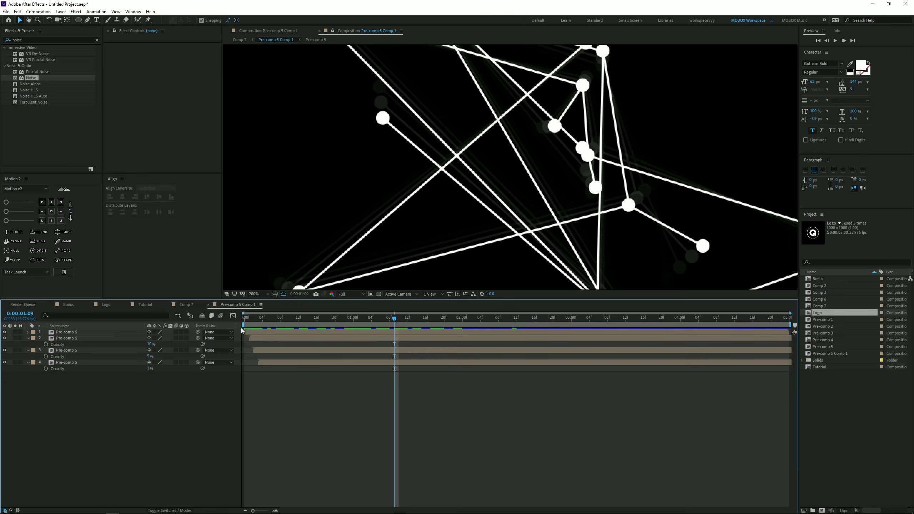
key(shift+comma)
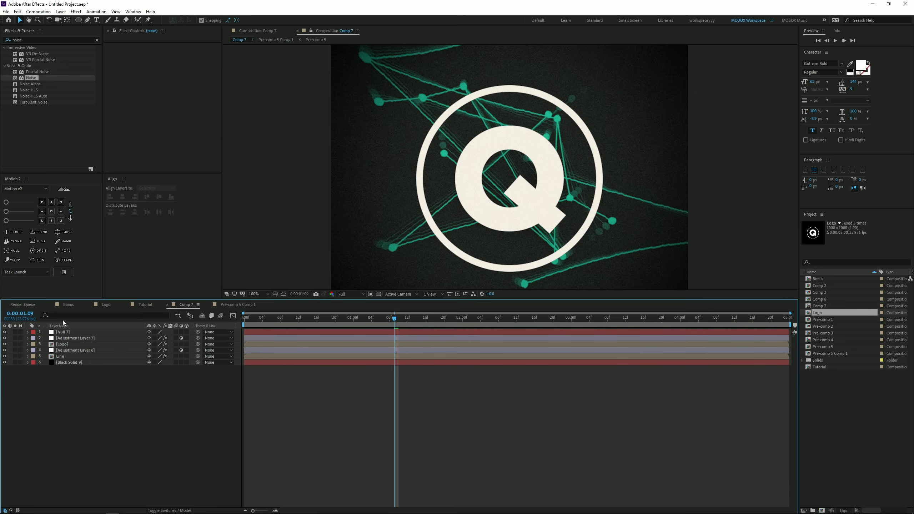
Parent the Logo and Line layers to Null 7
click(64, 333)
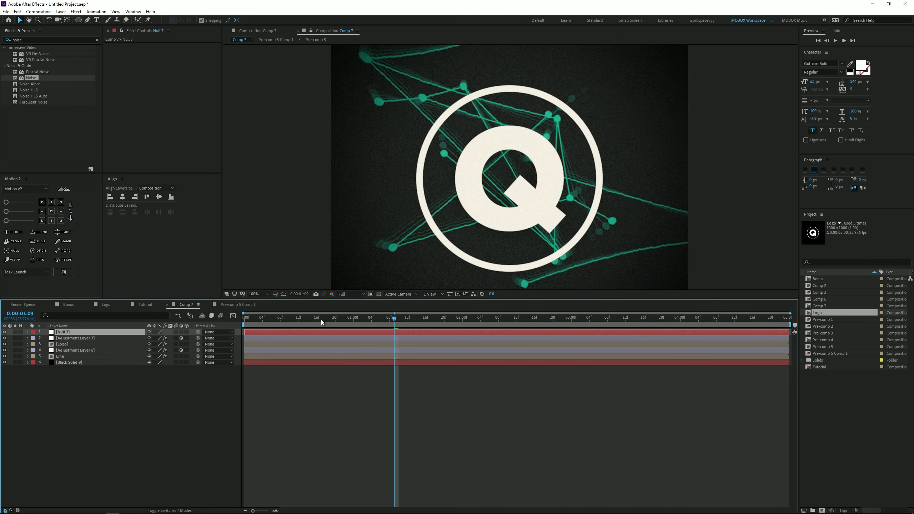
drag(321, 319, 219, 323)
key(period)
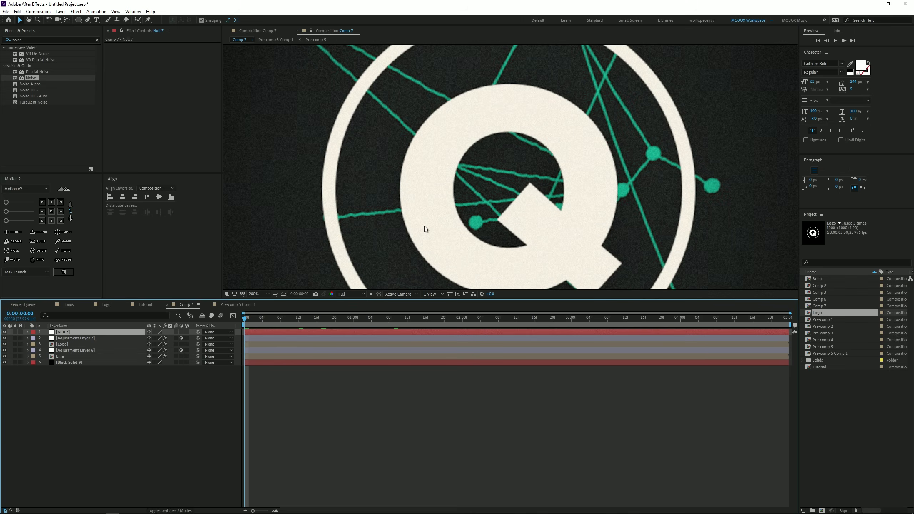
click(67, 344)
drag(198, 345, 98, 332)
click(71, 357)
drag(198, 356, 77, 334)
Add the expression wiggle(23.98,1.5) to the position of Null 7
click(61, 332)
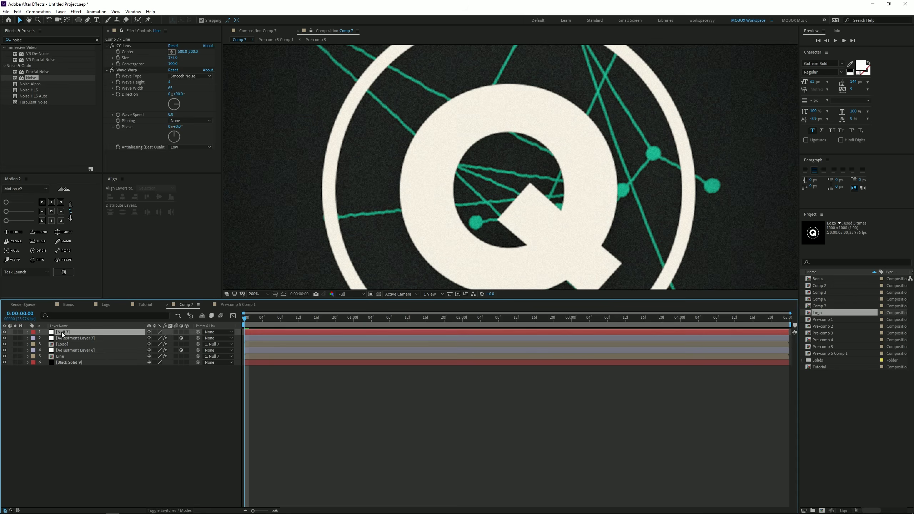
key(p)
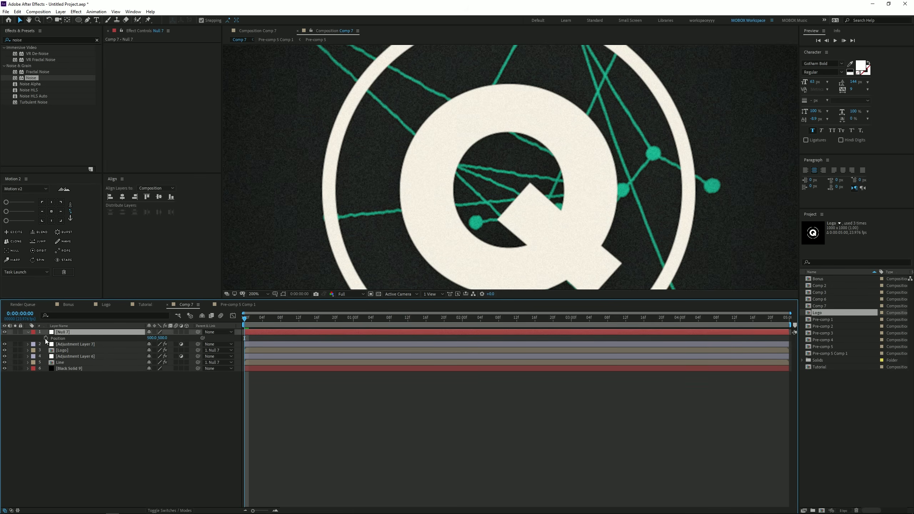
alt+click(45, 339)
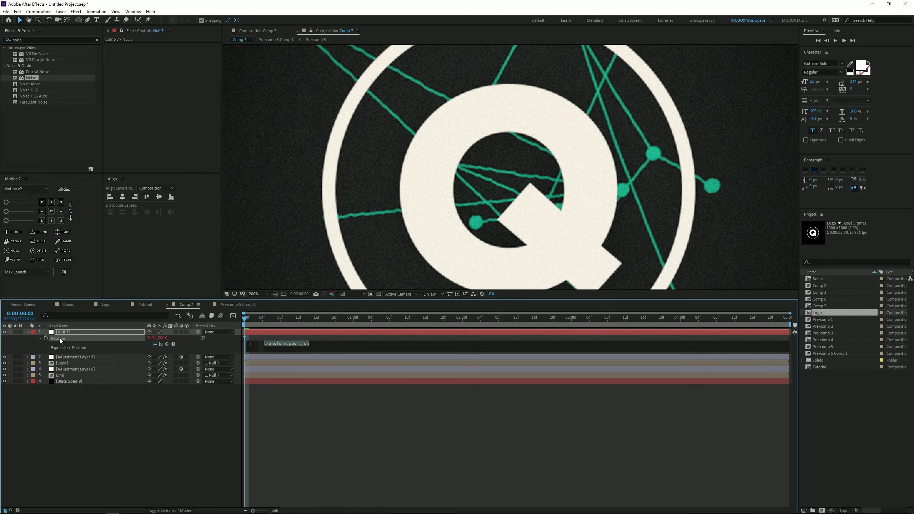
text(wiggle()
text(23.9)
text(8)
text(,1.2)
key(BackSpace)
text(5)
click(113, 476)
Play the composition to check how strongly the logo and lines shake
key(space)
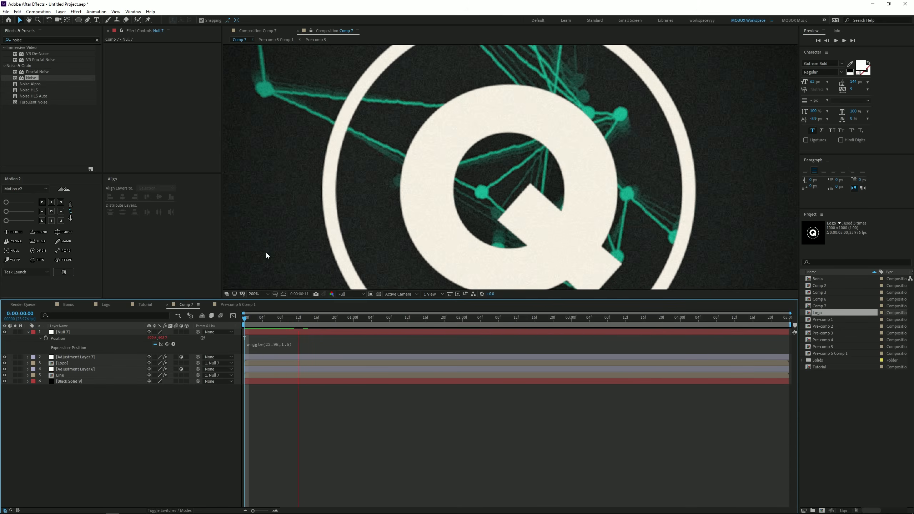
scroll(363, 185, down, 1)
scroll(363, 186, down, 1)
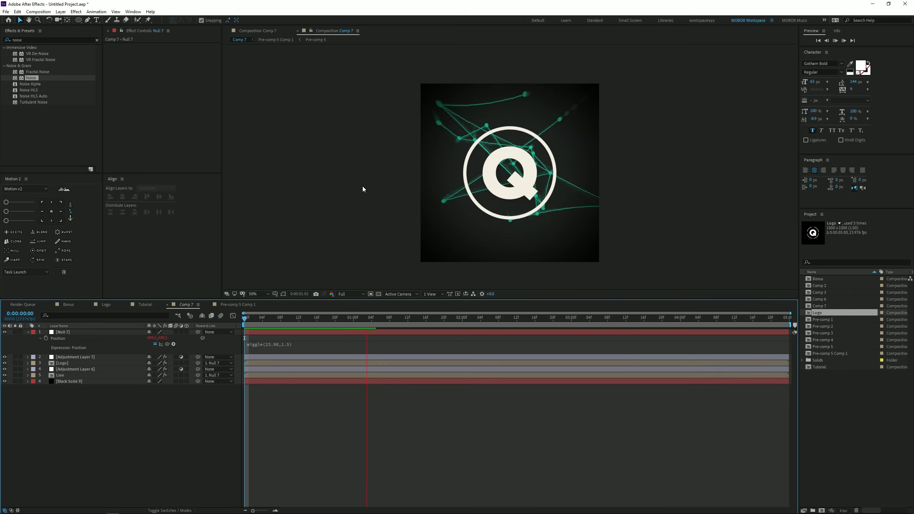
Reduce the null's wiggle amount to 1, giving wiggle(23.98,1), and preview the composition from the start
click(287, 345)
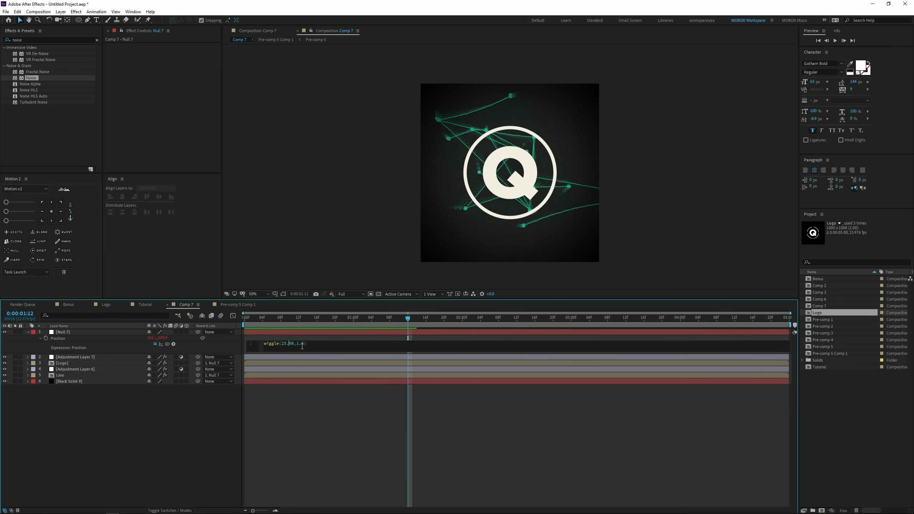
key(BackSpace)
key(BackSpace)
click(329, 393)
drag(316, 318, 229, 317)
key(space)
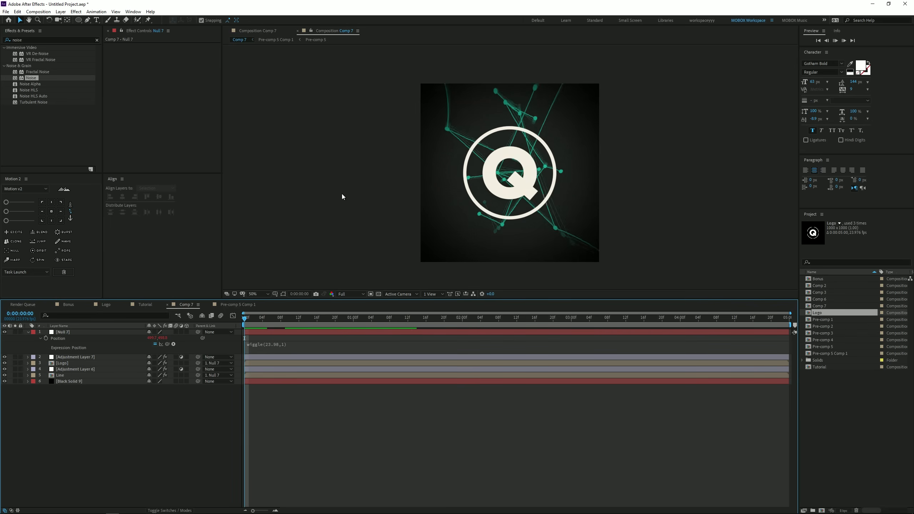
key(slash)
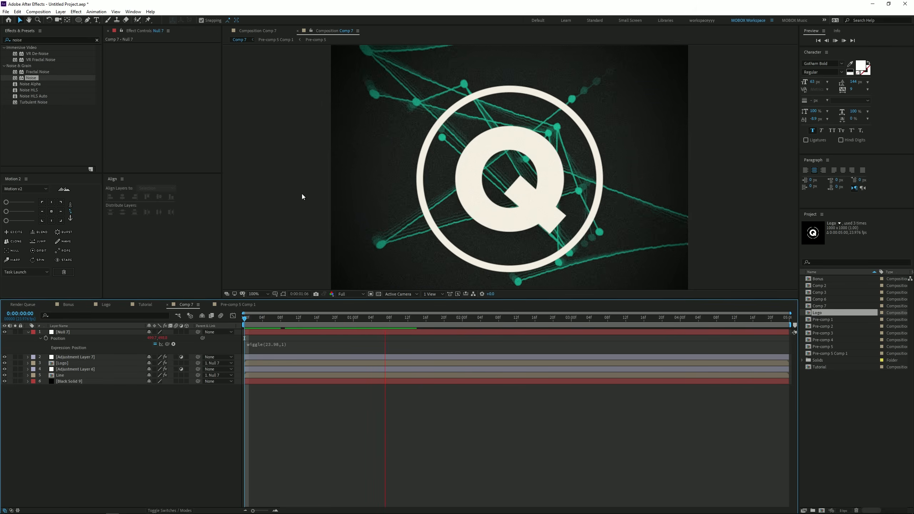
Enable motion blur for the composition and switch it on for all six layers
click(221, 315)
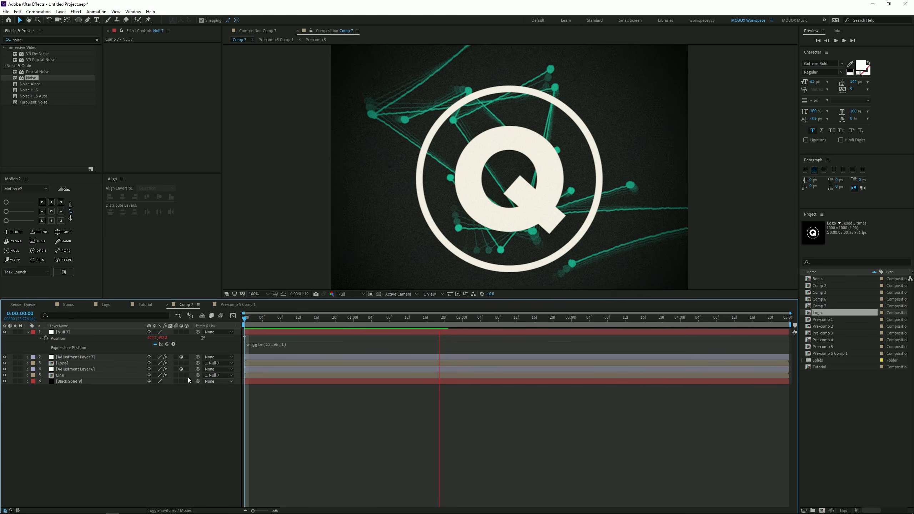
click(176, 331)
drag(176, 357, 177, 381)
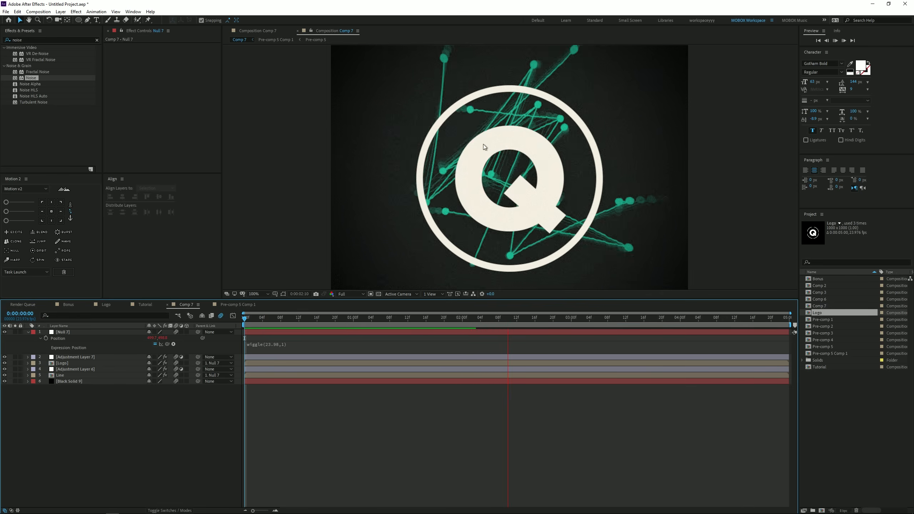
Inspect the motion-blurred animation up close and at full frame, and replay it from the start
key(period)
key(period)
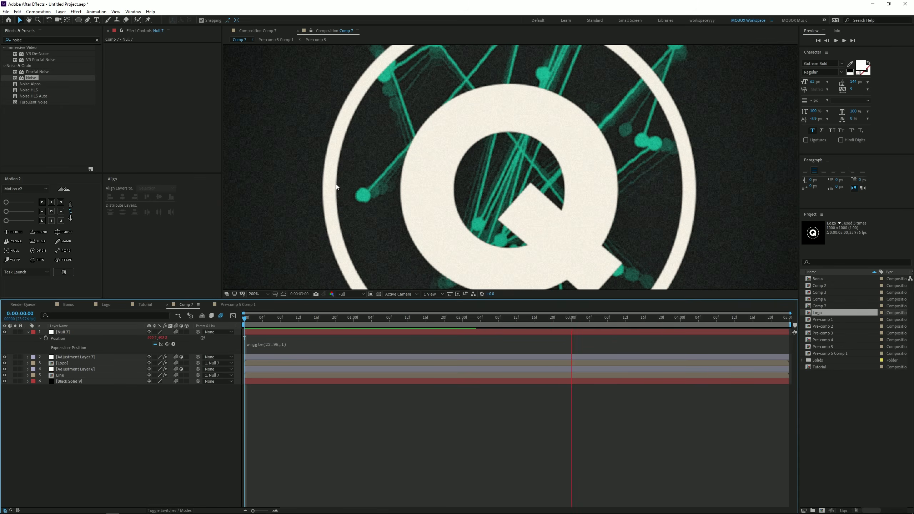
key(comma)
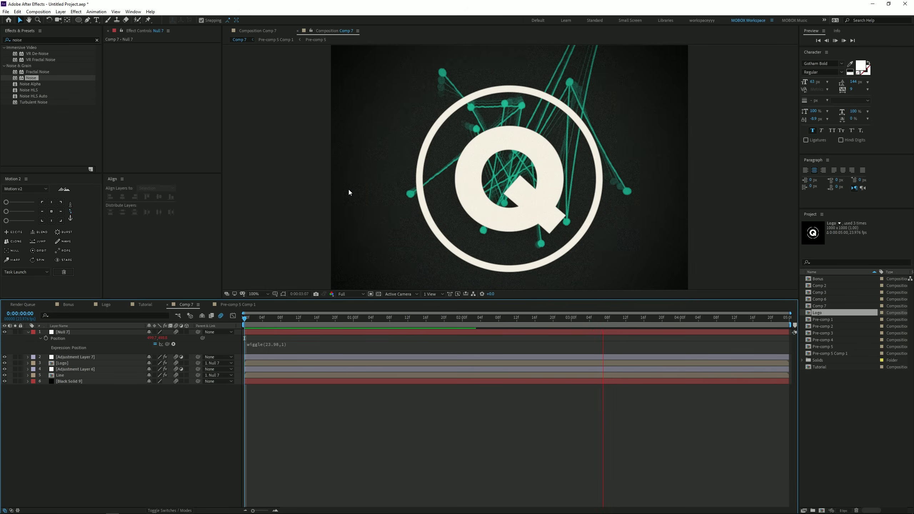
key(comma)
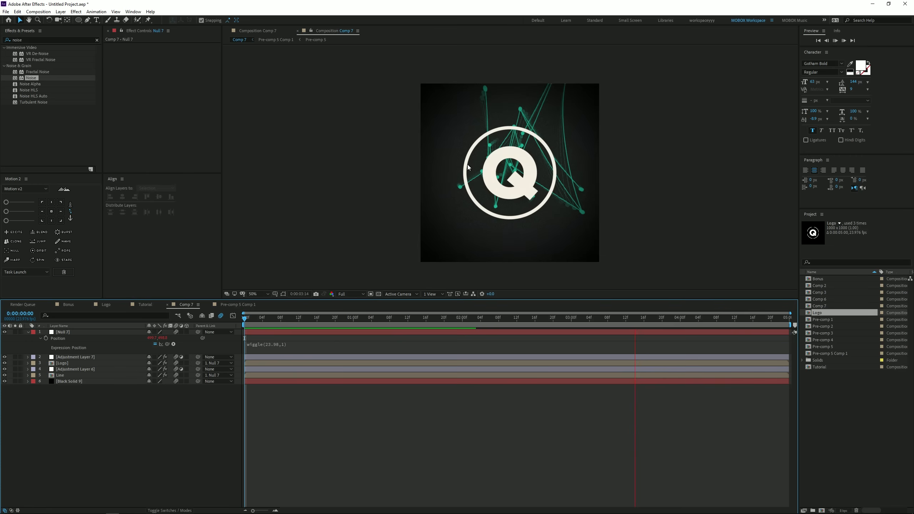
drag(490, 318, 756, 320)
key(Home)
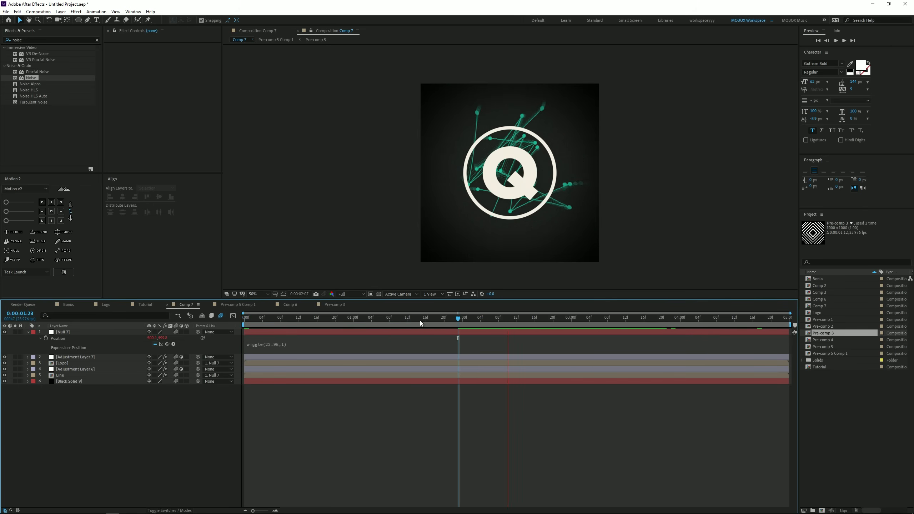
key(Home)
key(space)
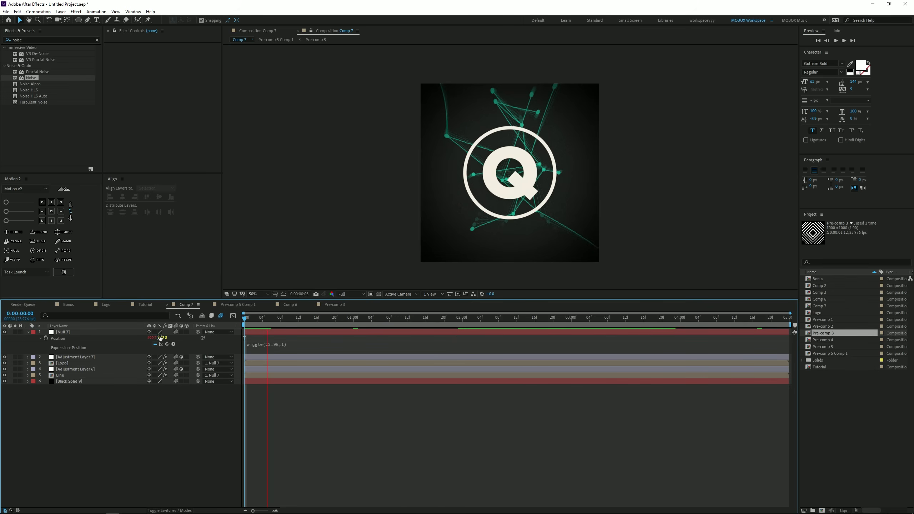